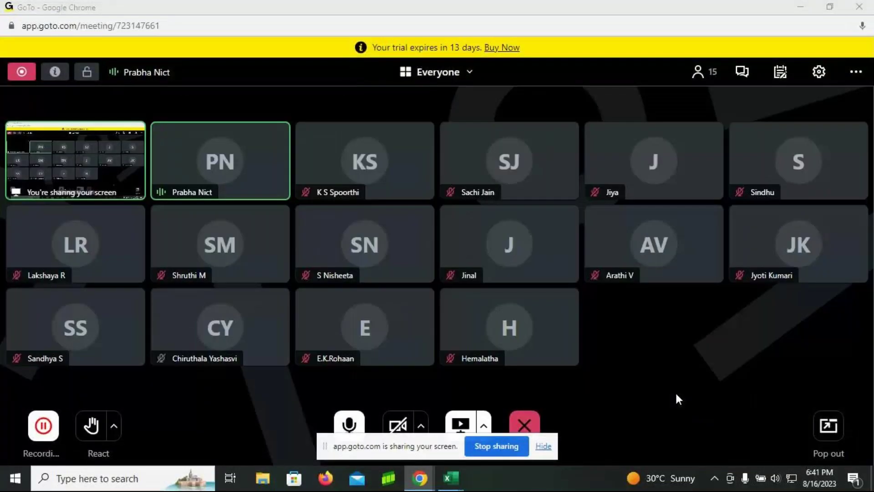
Minimize the GoTo meeting window and bring up the INCOME STATEMENT workbook in Excel
mouse_move(537, 283)
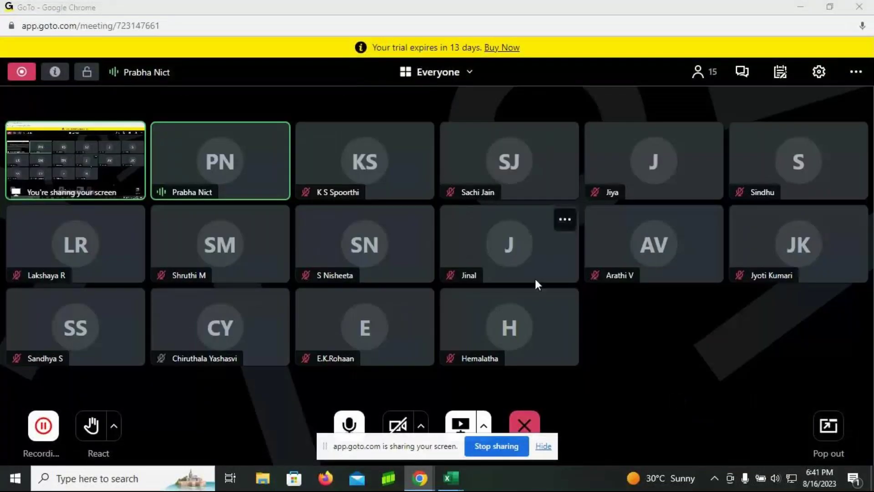
click(802, 8)
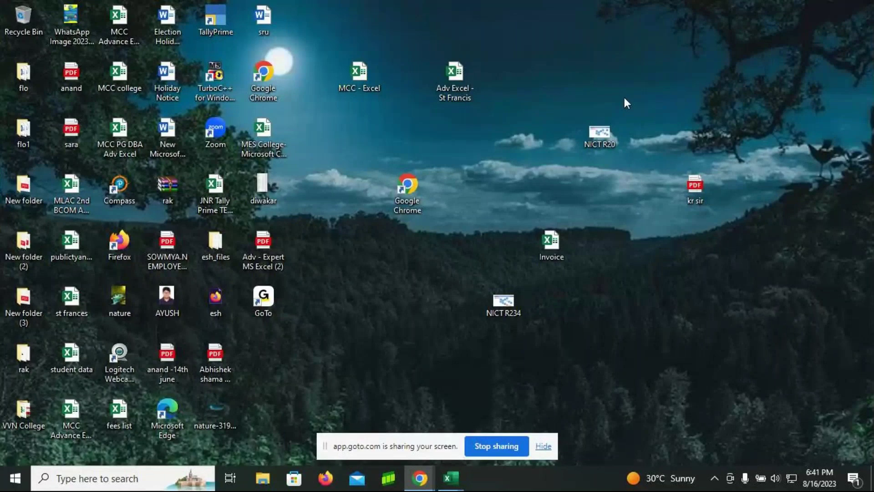
mouse_move(441, 478)
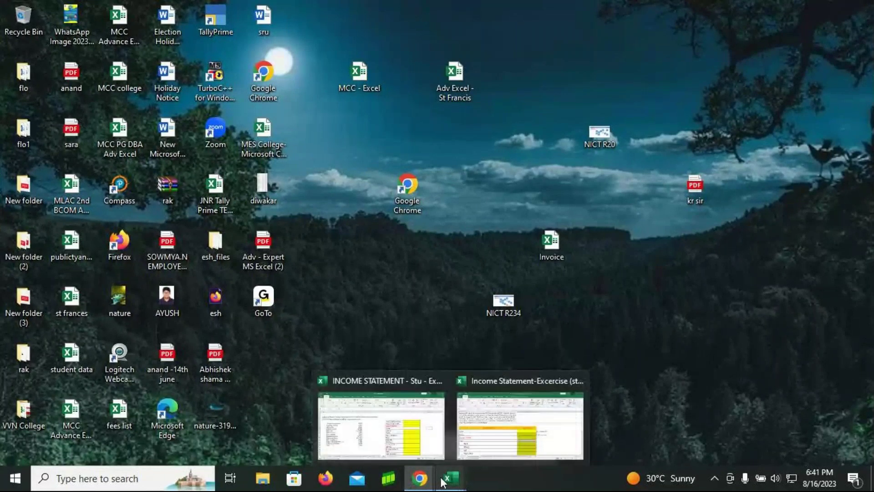
click(413, 419)
Browse the Revenue, Depreciation and EBIT sheets of the workbook
click(21, 441)
click(21, 441)
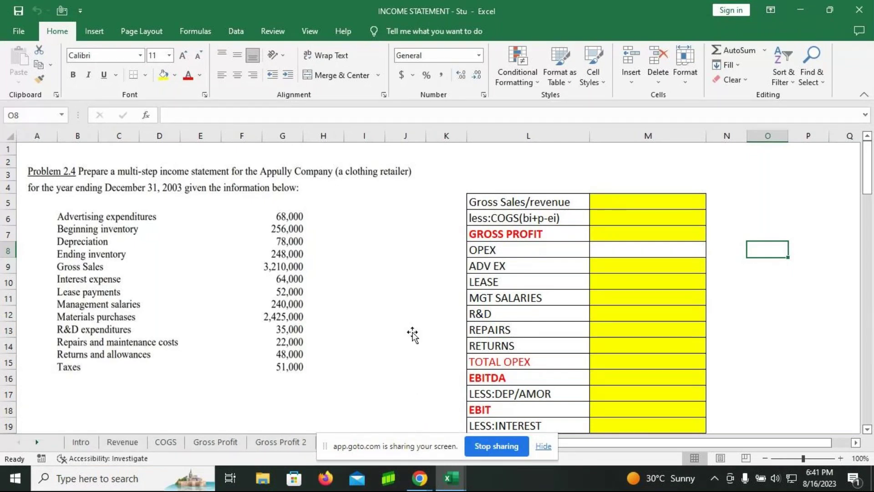
click(143, 445)
click(36, 444)
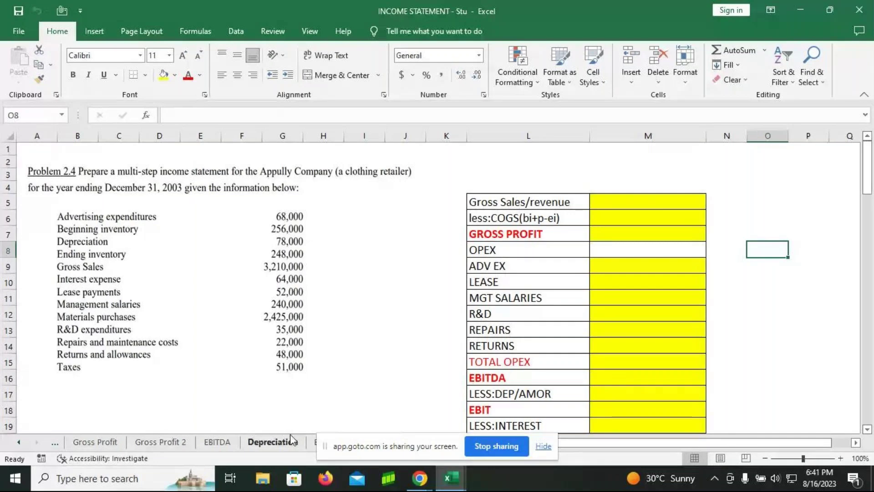
click(283, 444)
click(314, 442)
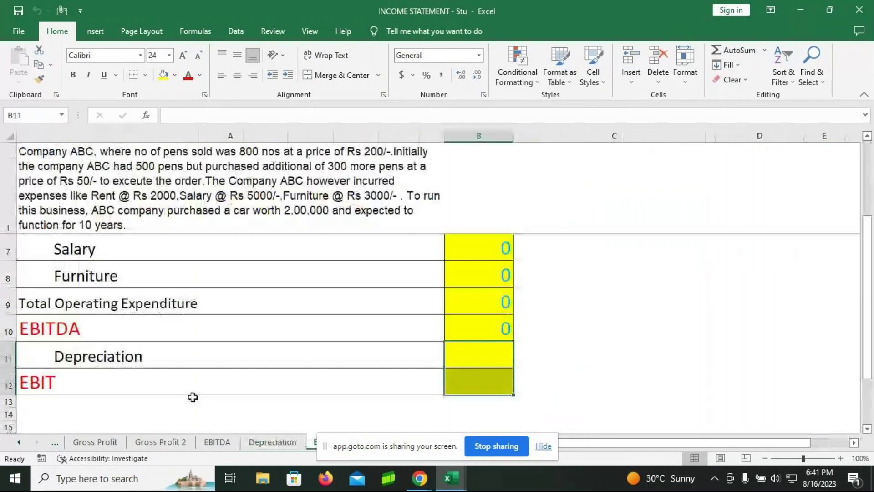
Dismiss the GoTo screen-sharing notice covering the sheet tabs
scroll(195, 381, up, 1)
scroll(195, 379, down, 7)
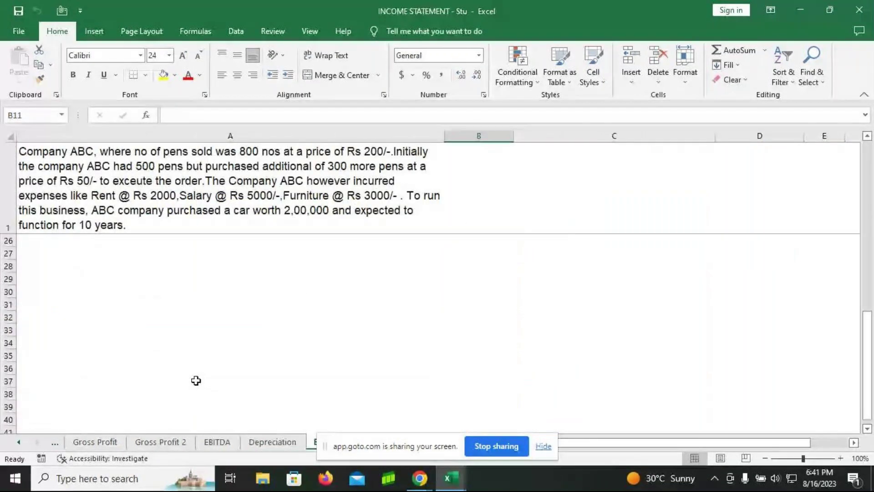
click(432, 436)
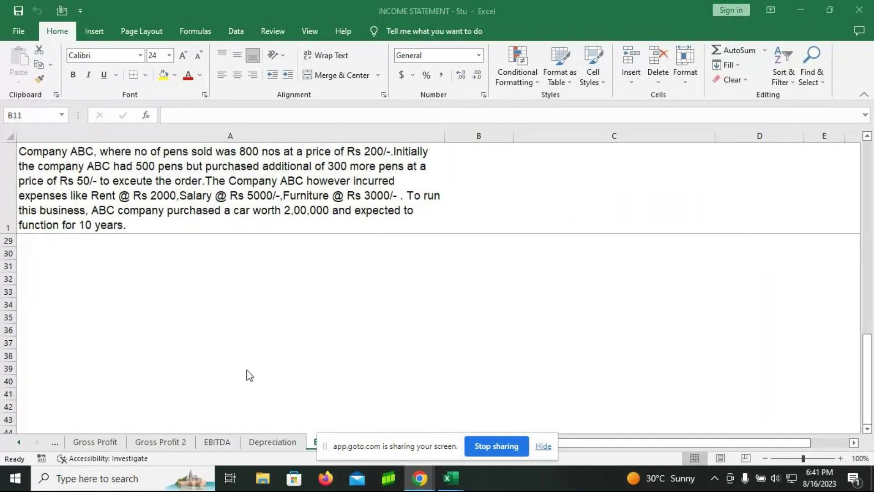
scroll(249, 375, up, 8)
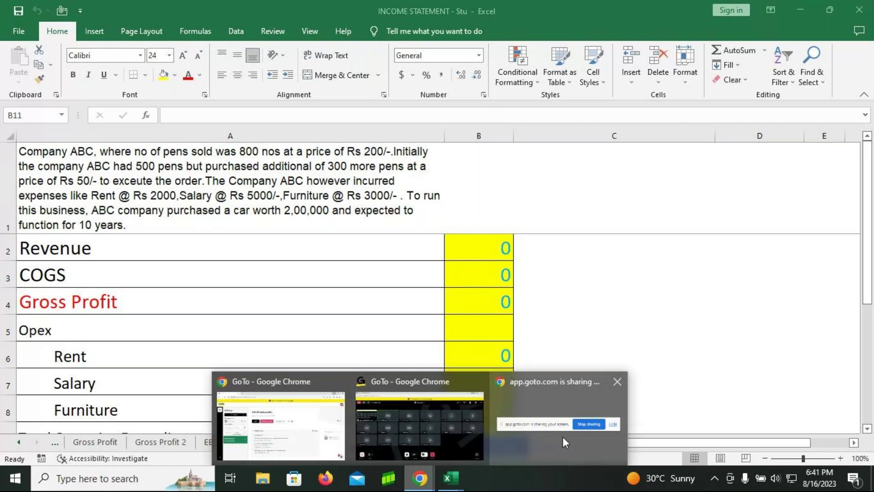
mouse_move(563, 437)
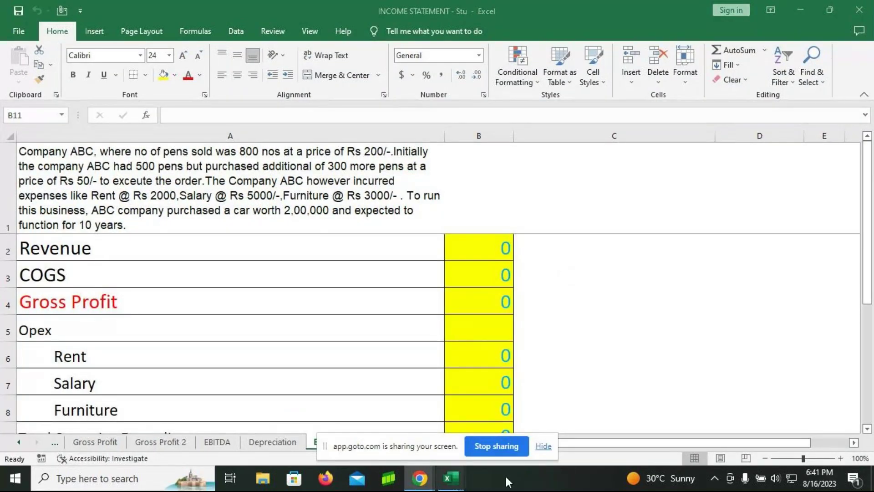
click(544, 446)
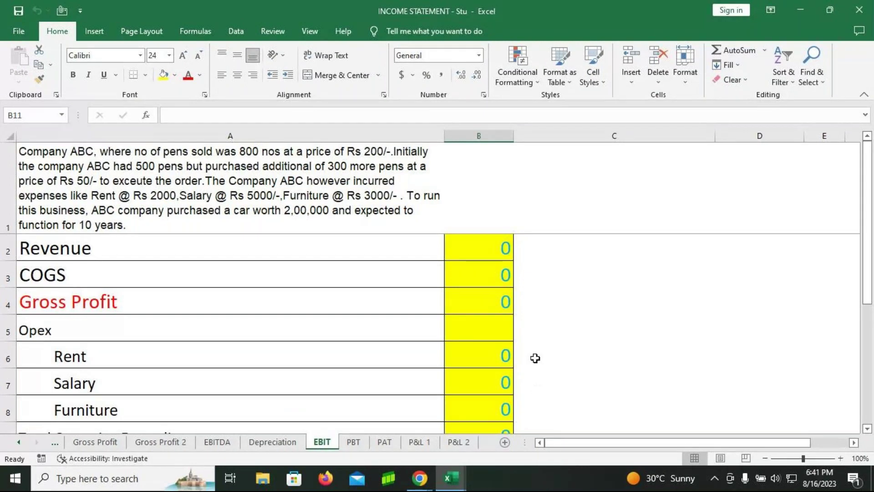
View the PBT and PAT sheets, ending on the P&L 1 sheet
click(353, 442)
click(384, 442)
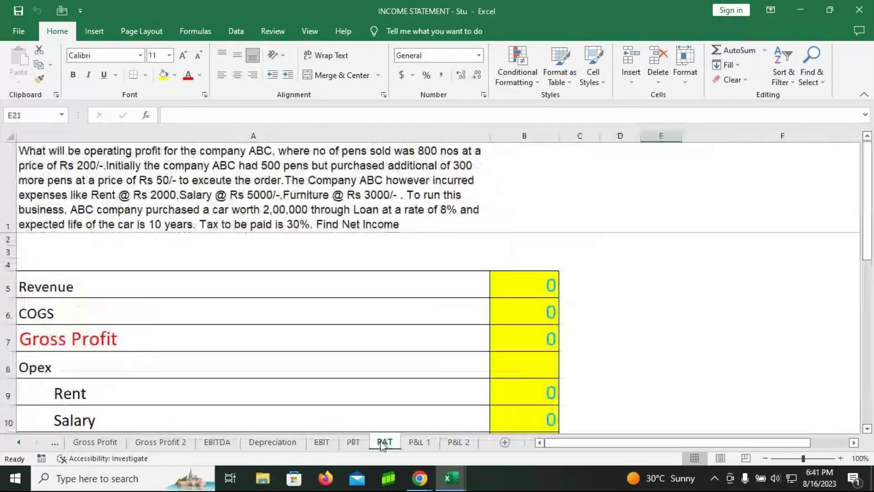
click(407, 445)
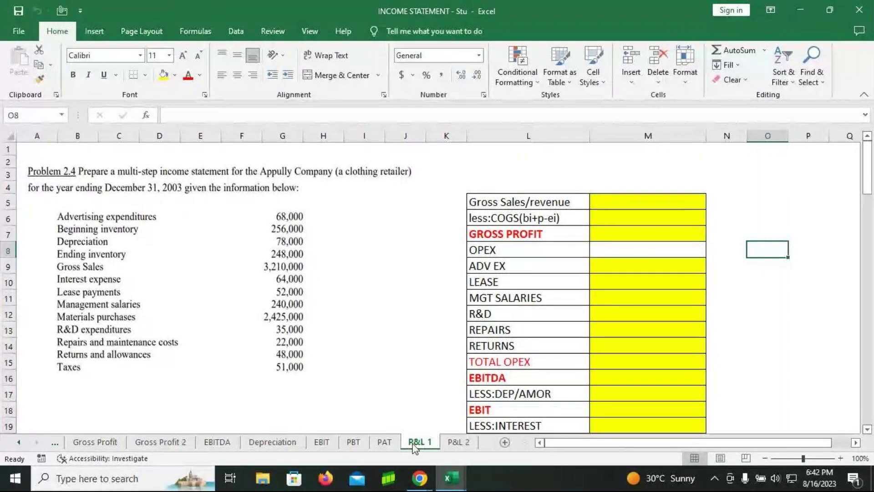
Switch to the P&L 2 sheet with its four-year income statement
click(458, 443)
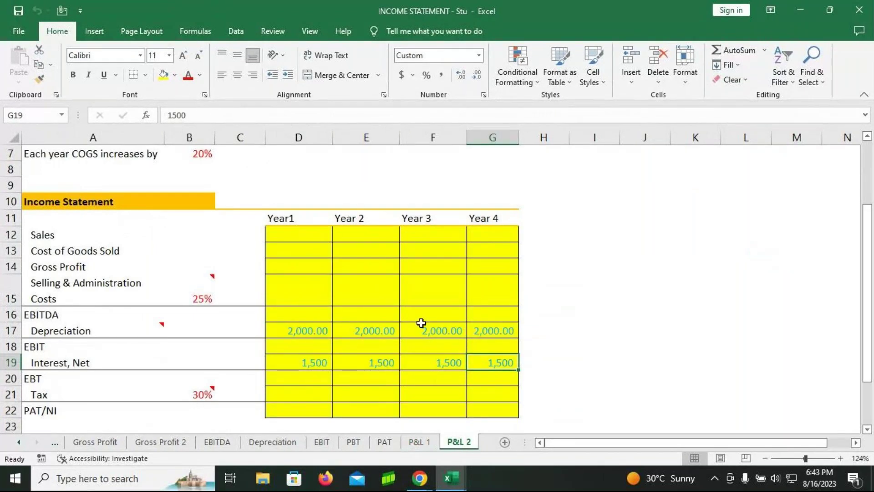
Return to the P&L 1 sheet and select the Gross Sales/revenue cell M5
scroll(419, 322, up, 2)
scroll(419, 323, down, 1)
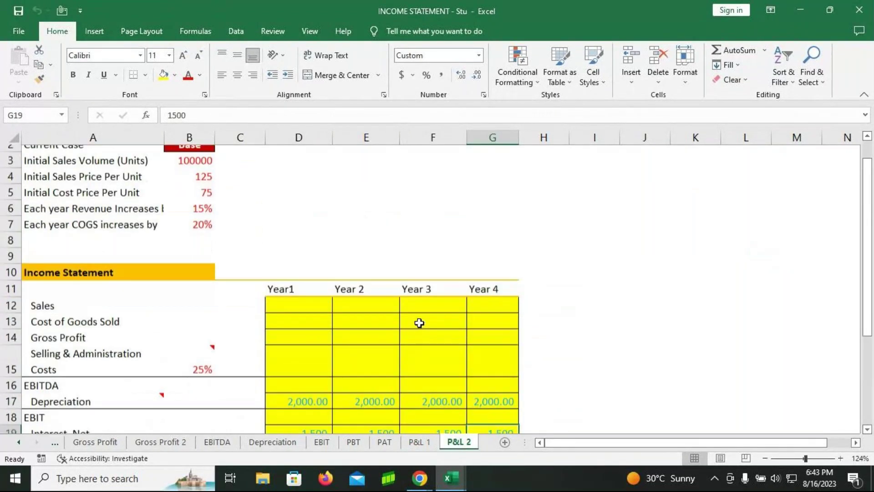
scroll(419, 323, down, 2)
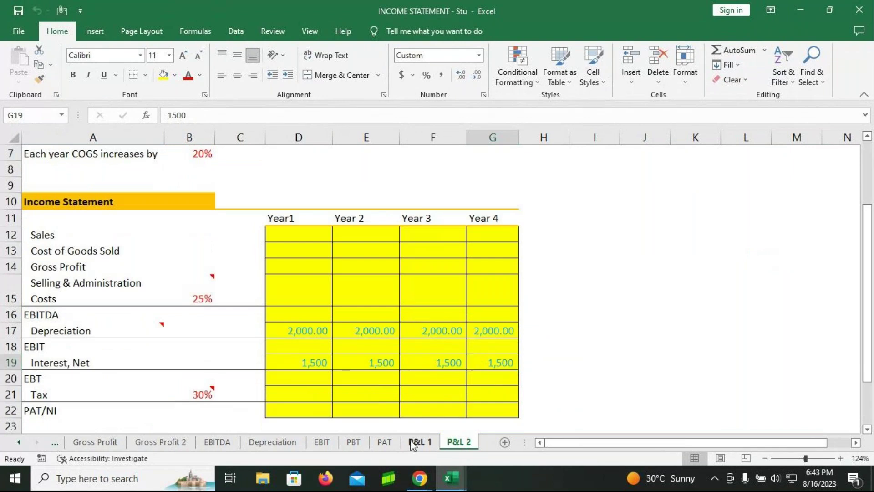
click(413, 442)
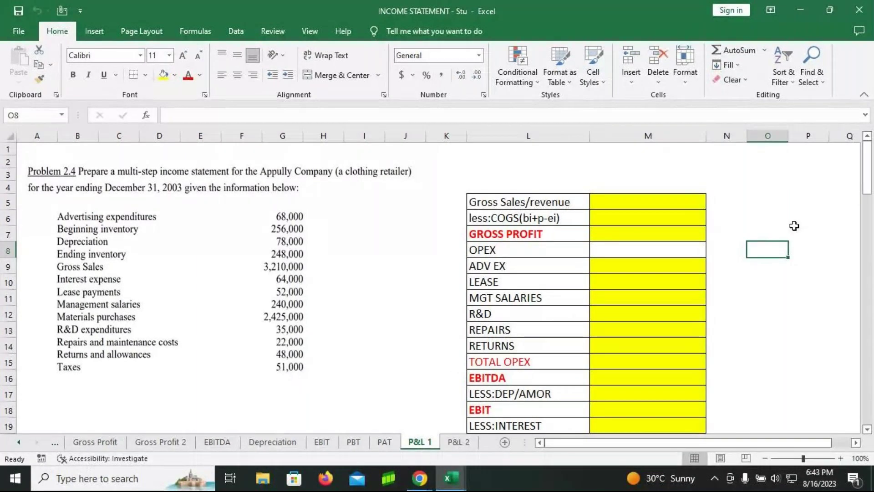
click(641, 208)
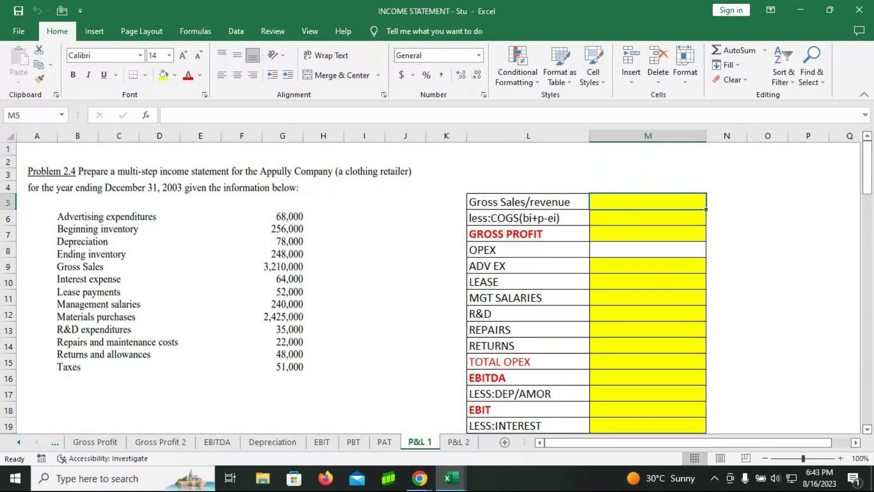
text(=)
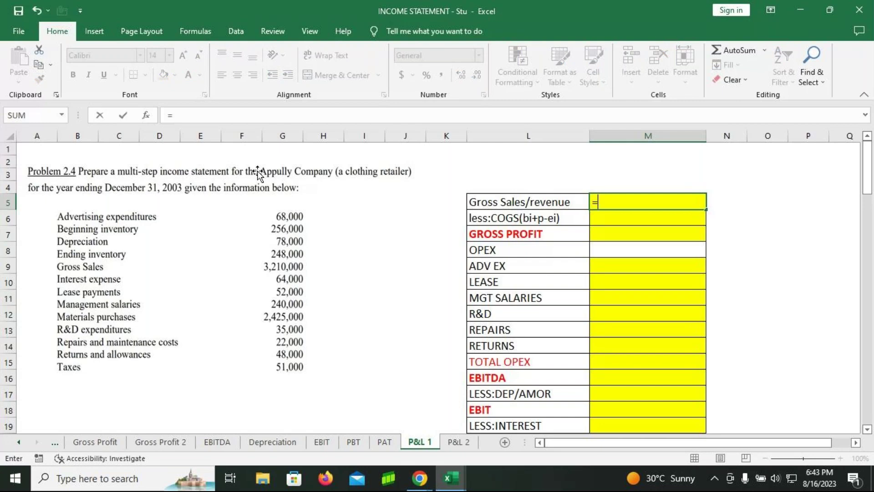
text(3210000)
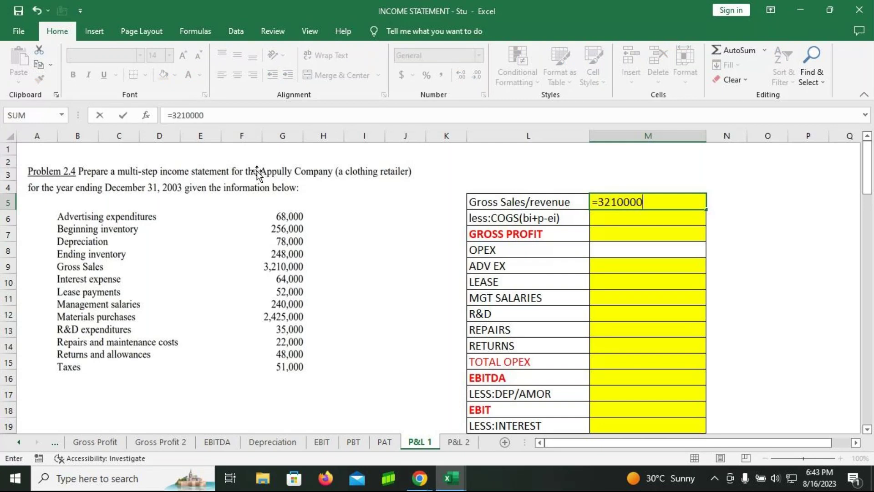
key(Return)
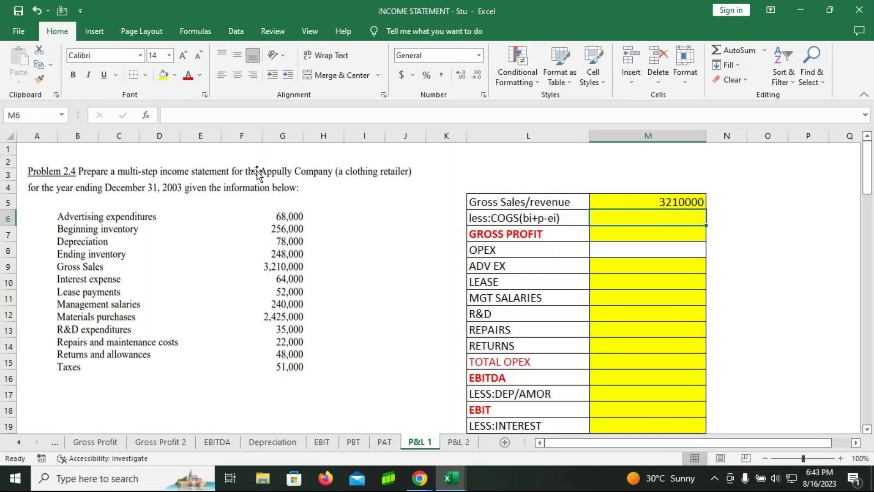
text(=)
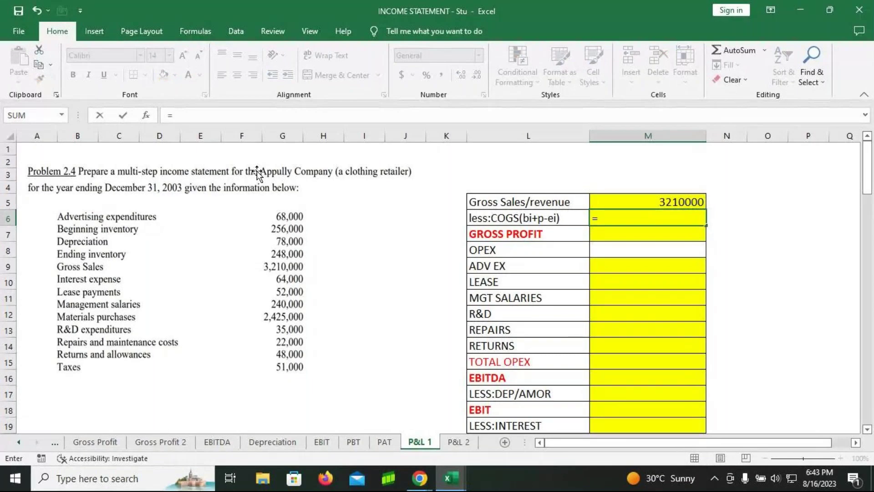
text(25600)
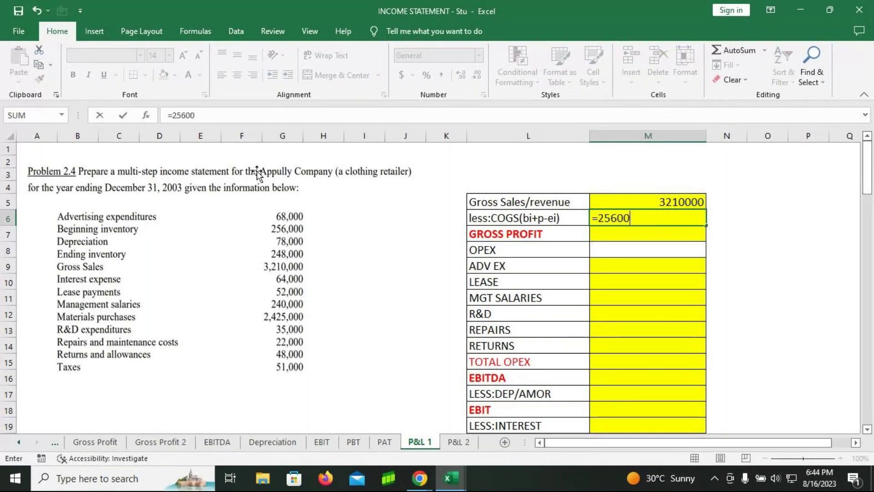
text(0+)
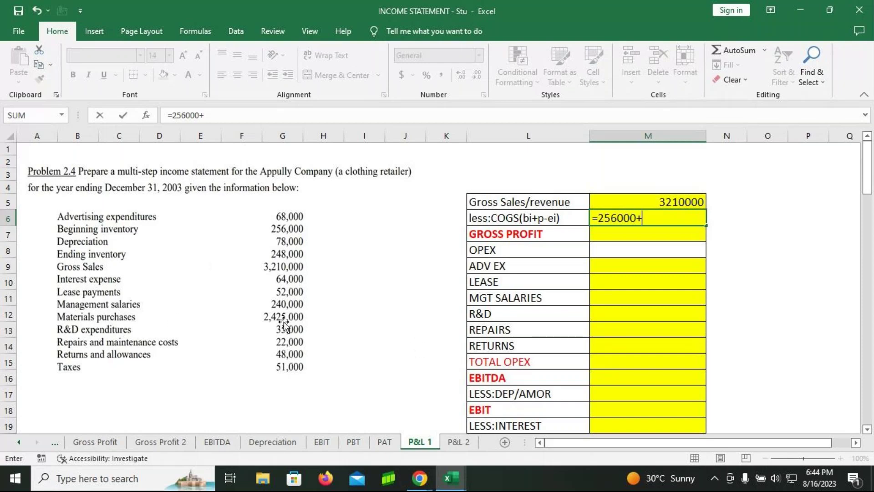
text(2425000)
text(-)
key(BackSpace)
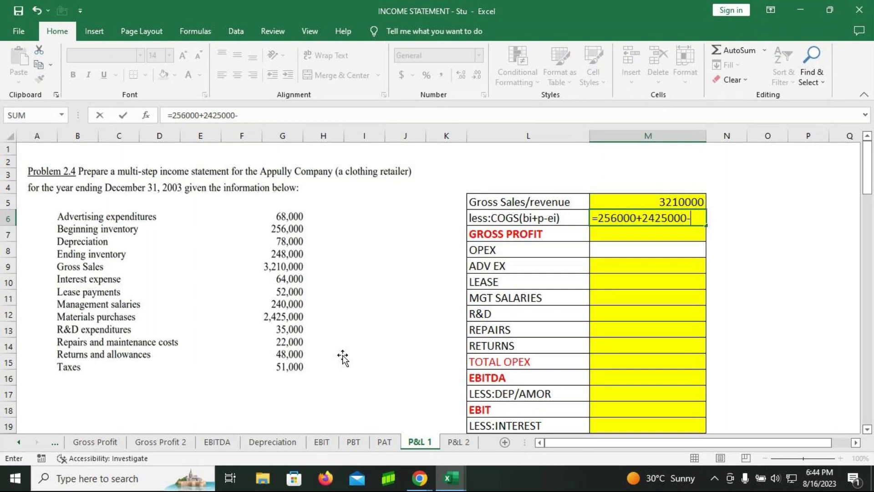
text(248000)
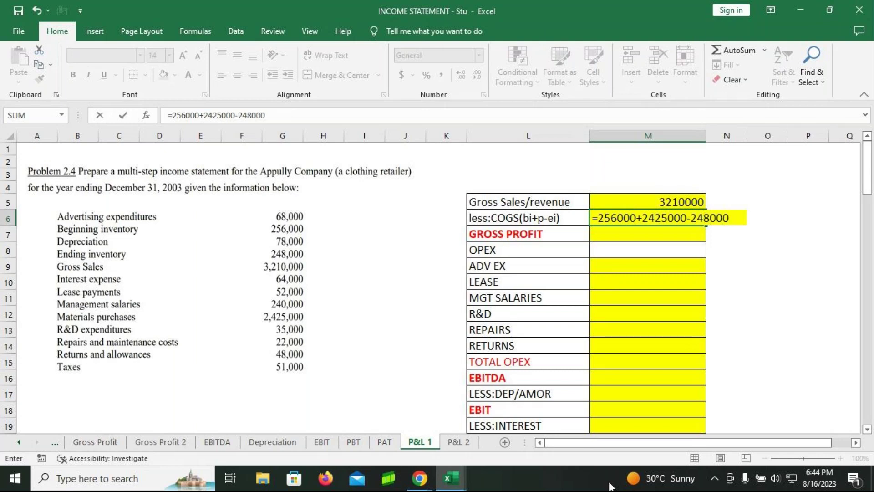
key(Return)
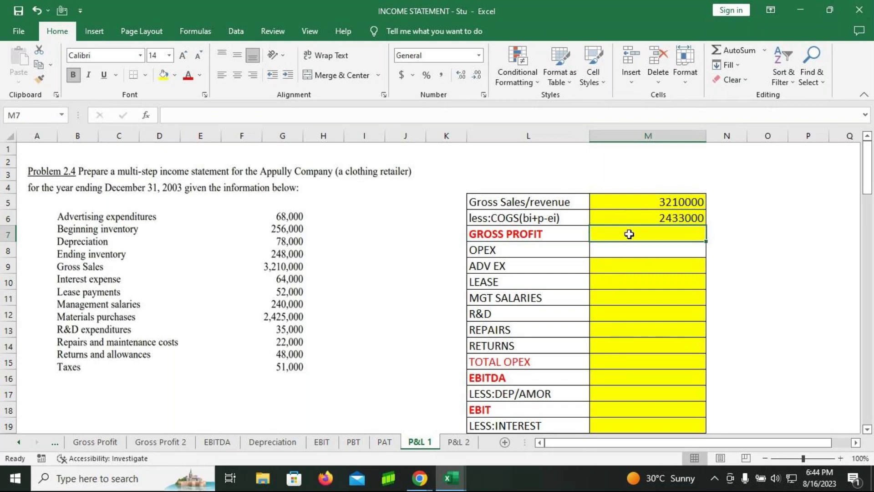
Compute Gross Profit in M7 as =M5-M6 (777000) and recheck the COGS formula
text(=)
key(Up)
key(Up)
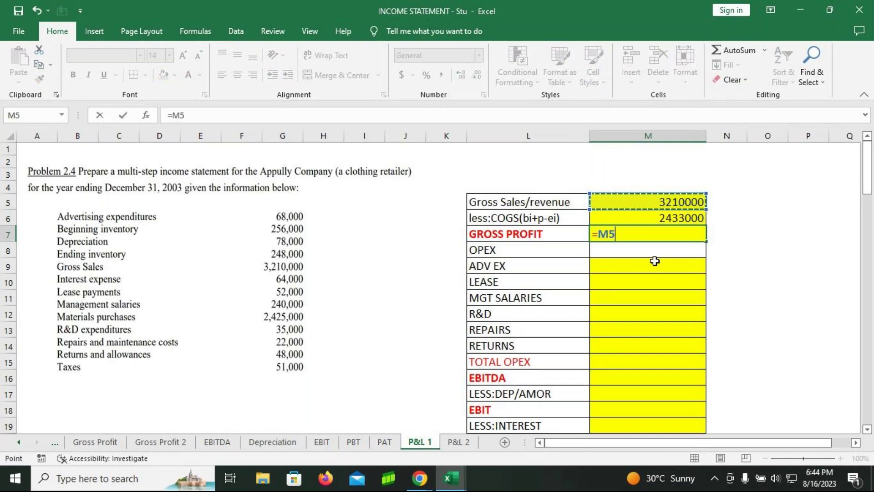
text(-)
key(Up)
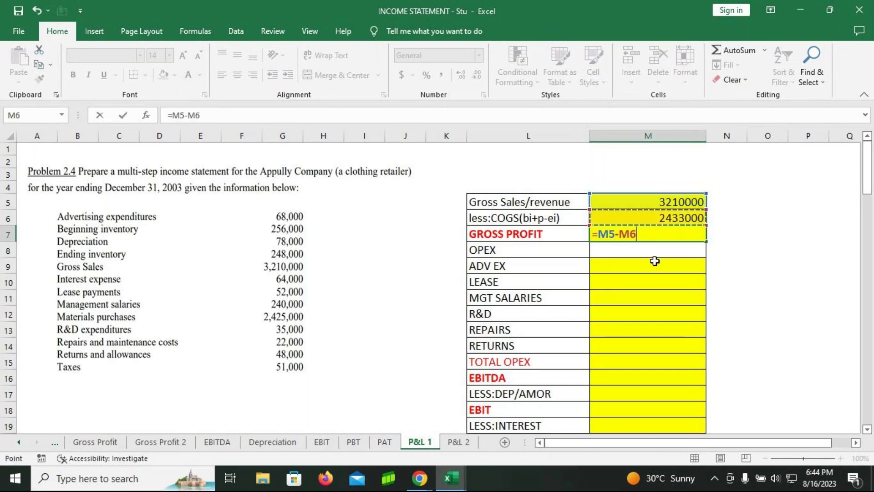
key(Return)
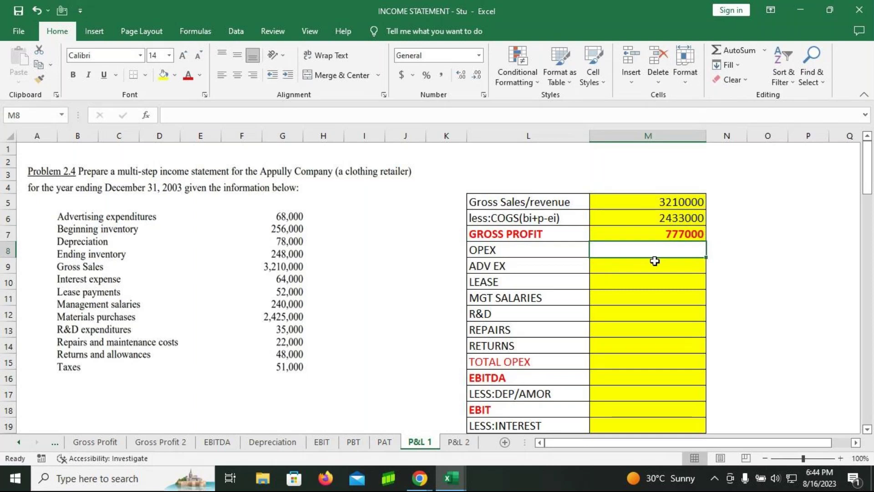
click(616, 219)
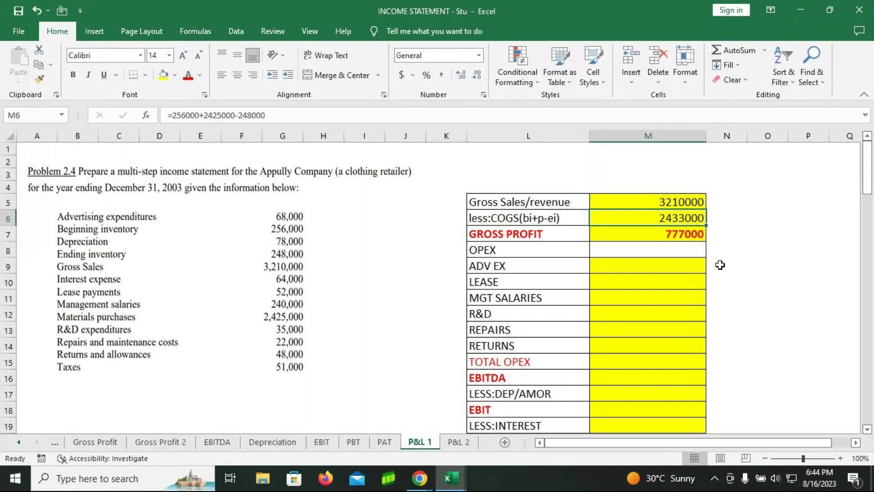
key(F2)
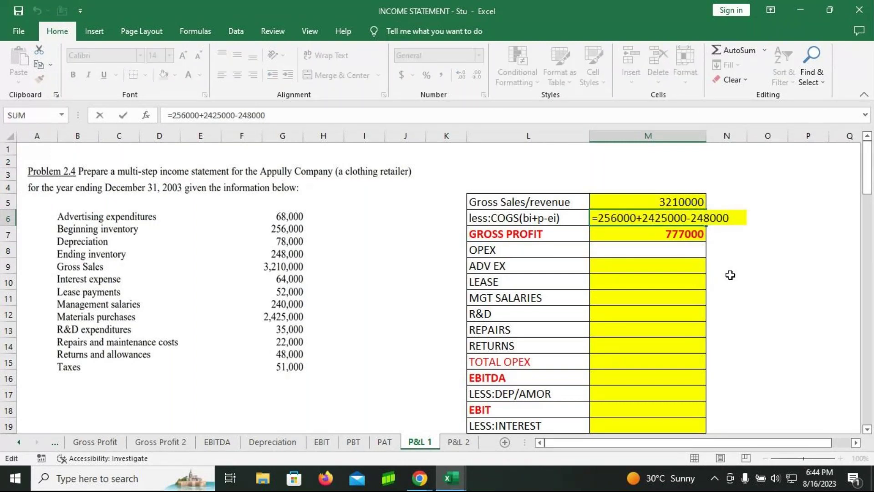
key(Return)
key(Return)
key(Return)
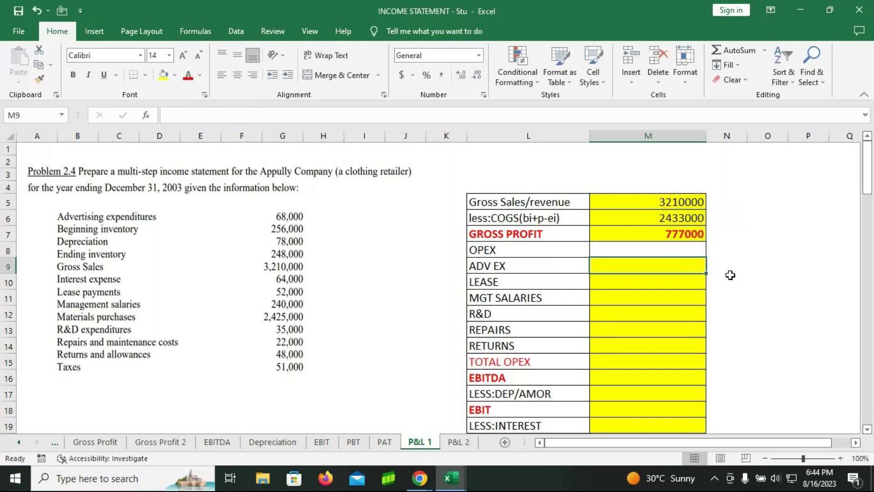
Enter operating expenses 68000, 52000, 240000, 35000, 22000 and 48000 in M9:M14
text(=)
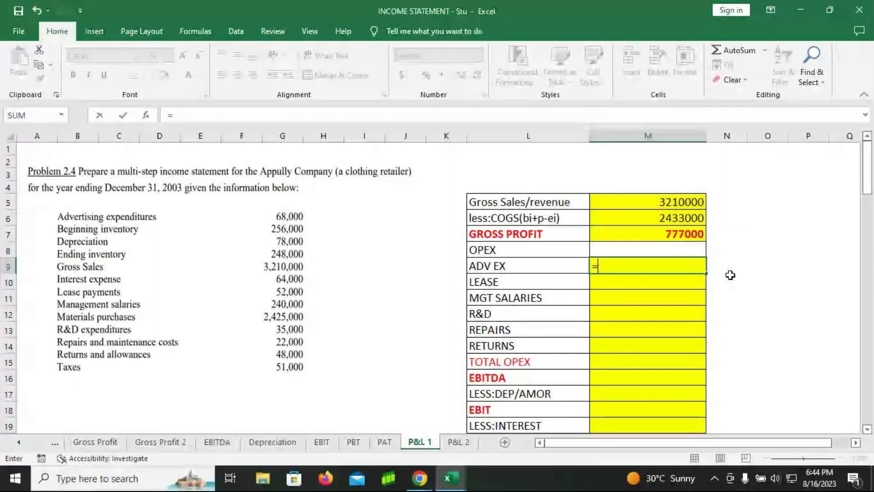
text(68000)
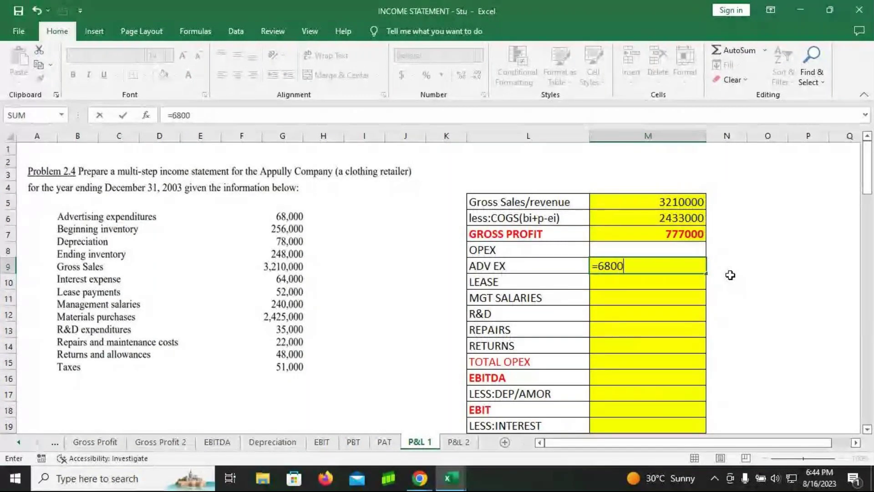
key(Return)
text(=)
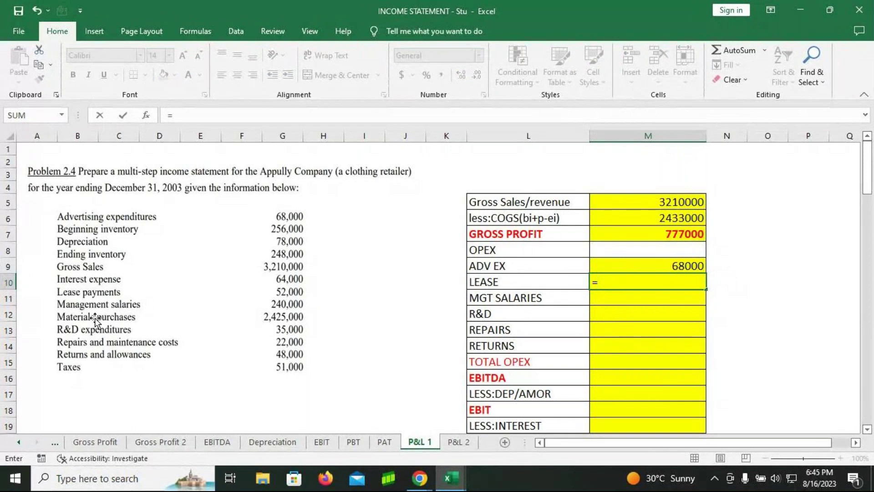
text(52000)
key(Return)
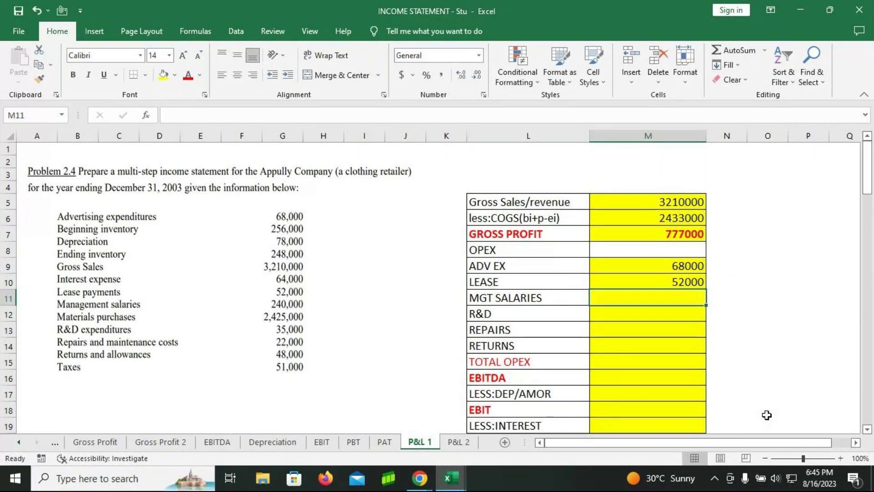
text(=)
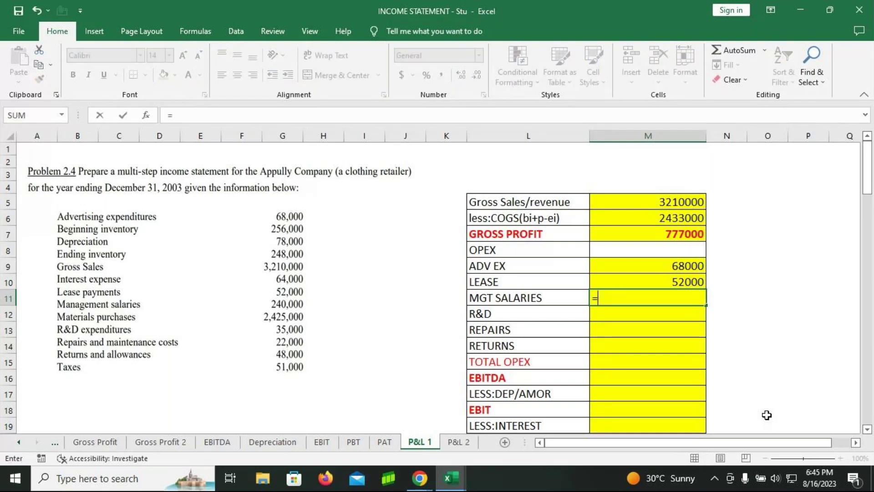
text(240000)
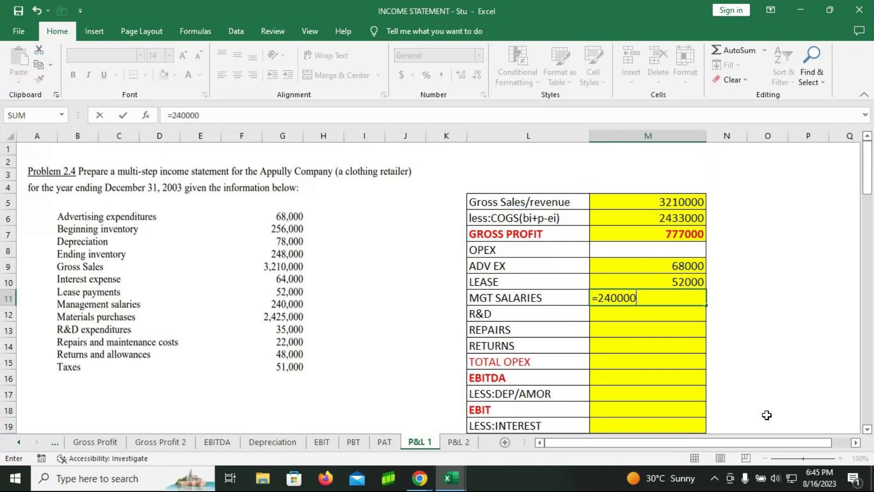
key(Return)
text(=)
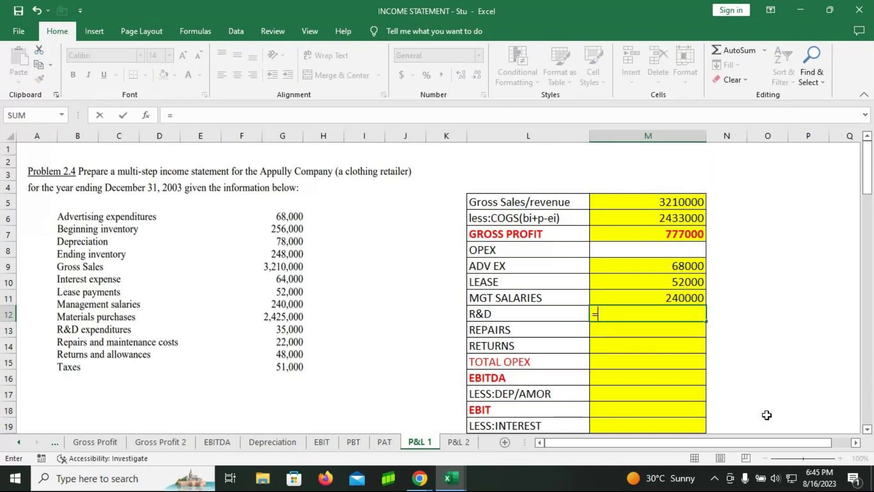
text(35000)
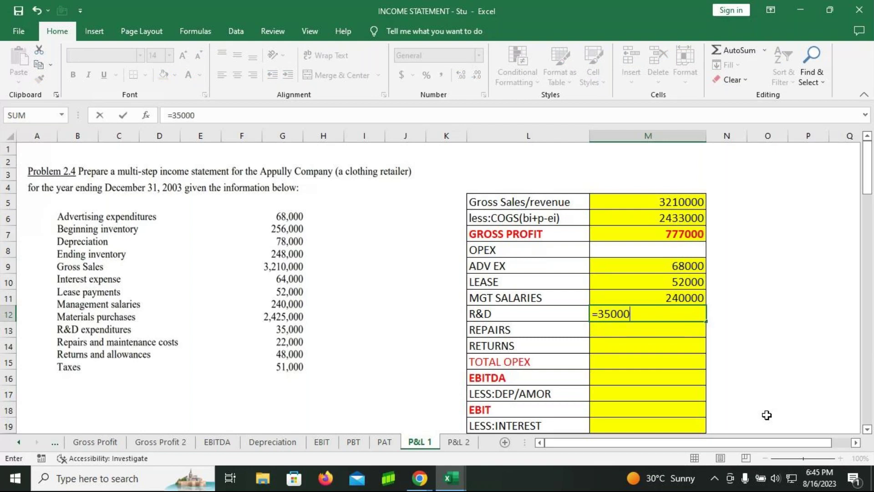
key(Return)
text(=)
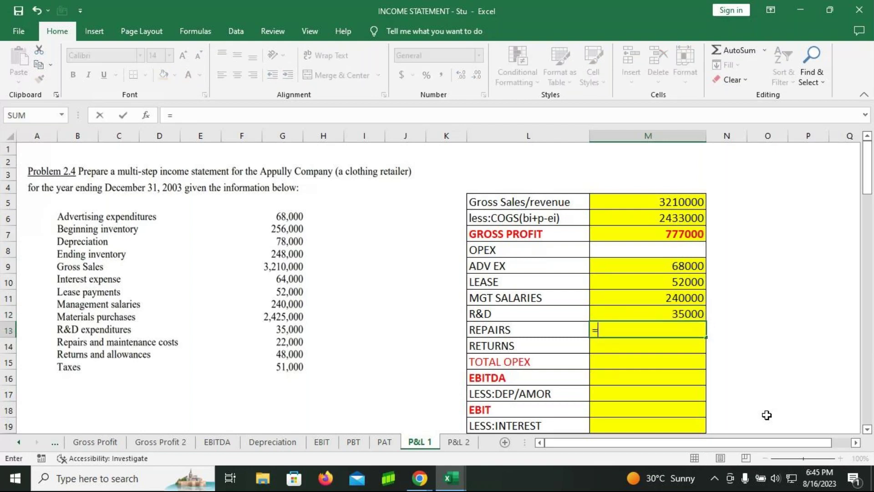
text(22000)
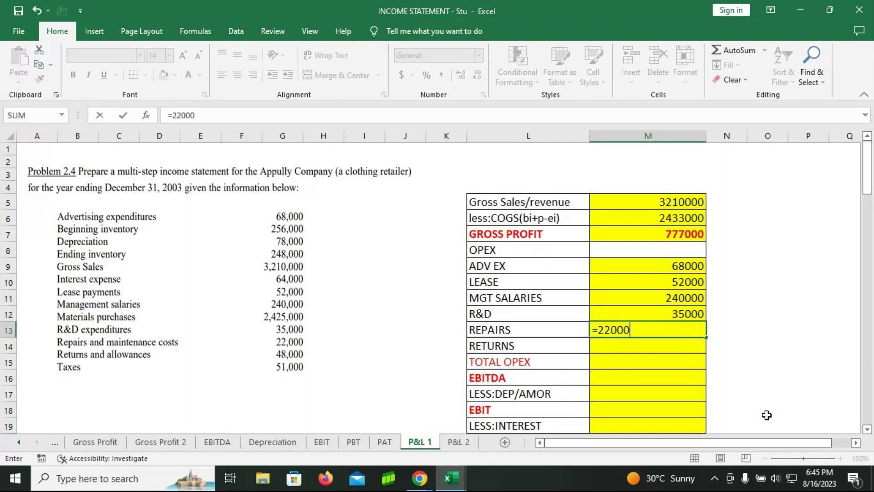
key(Return)
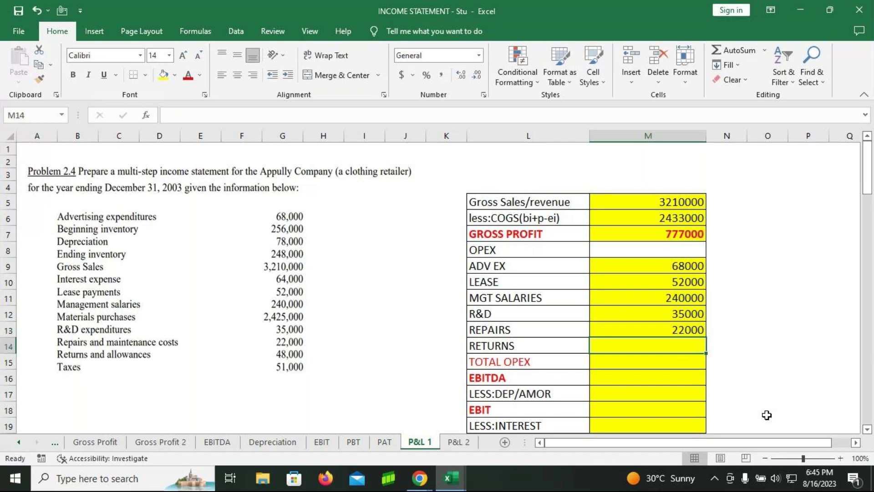
text(=48)
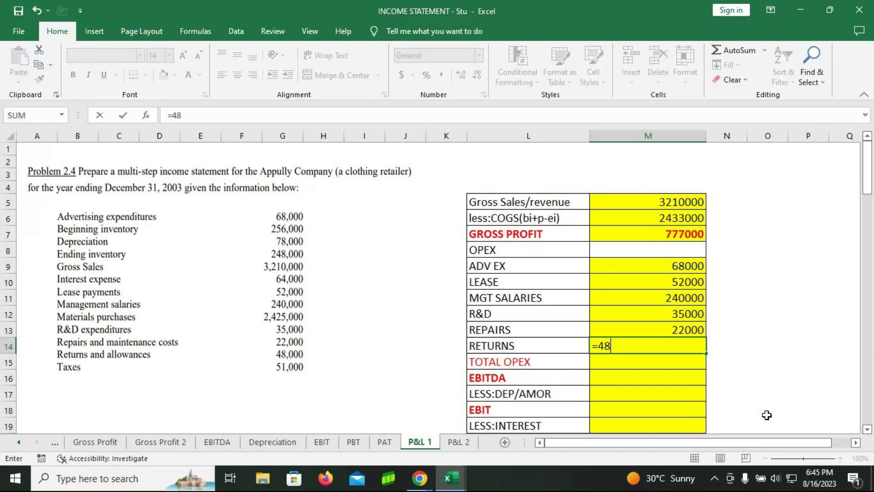
text(000)
key(Return)
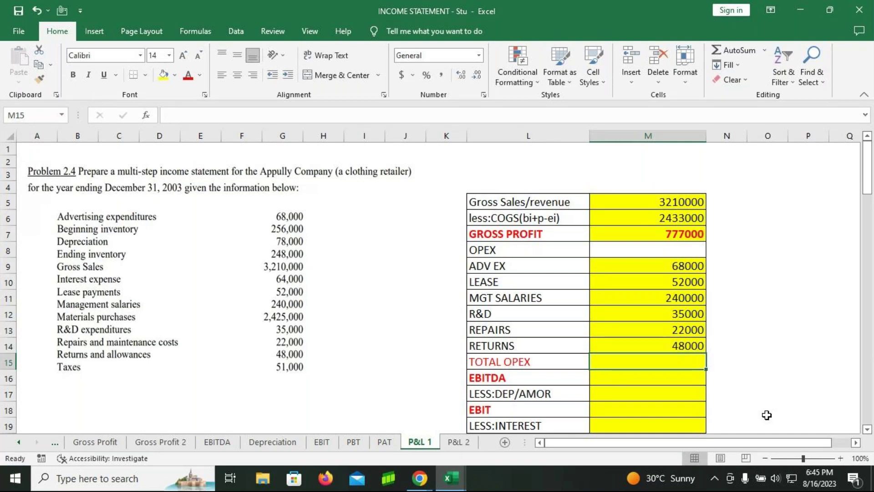
AutoSum total OPEX of 465000 in M15 and compute EBITDA =M7-M15 in M16
key(alt+=)
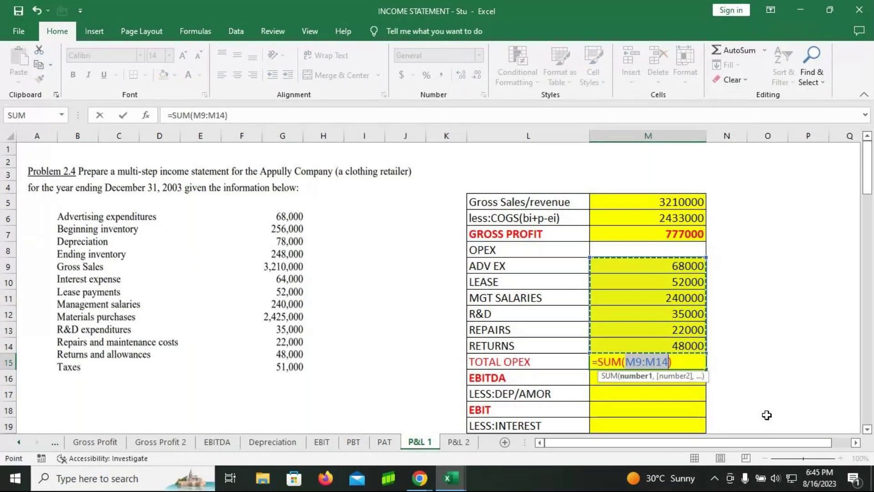
key(Return)
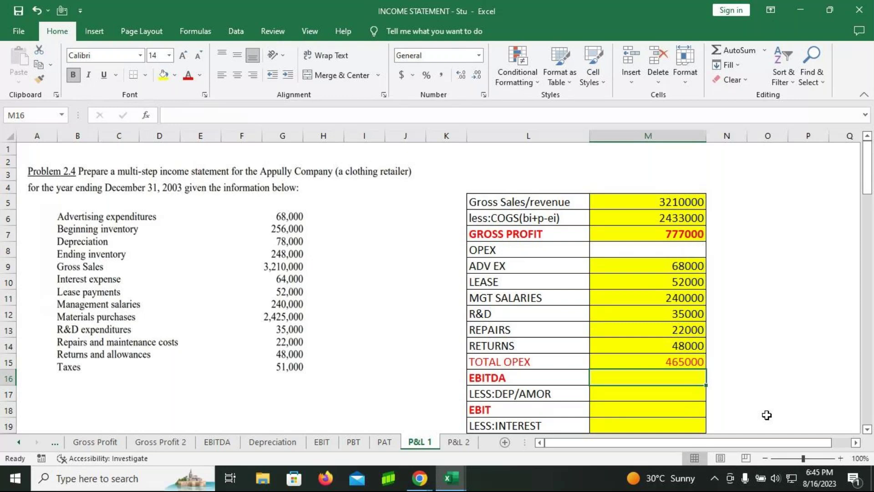
text(=)
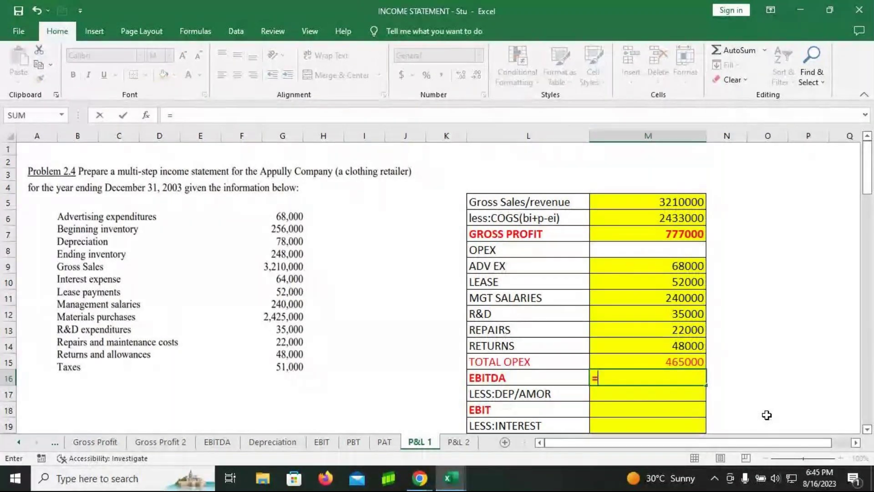
click(659, 234)
text(-)
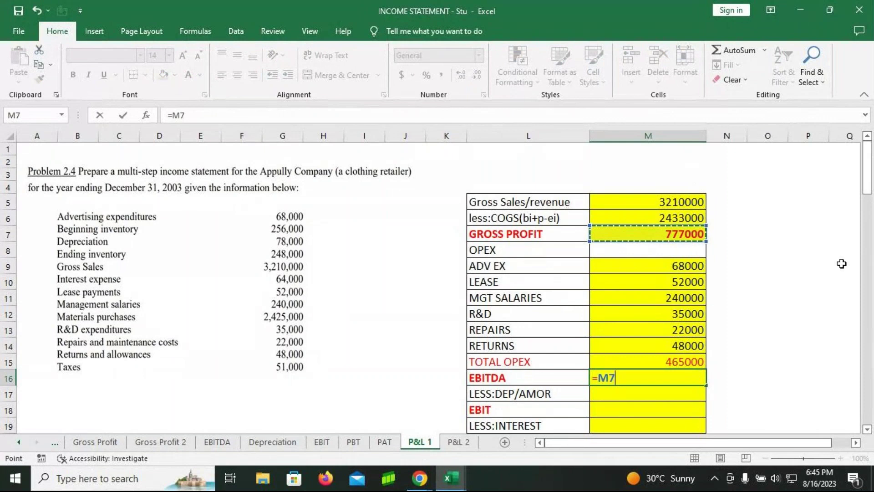
click(642, 360)
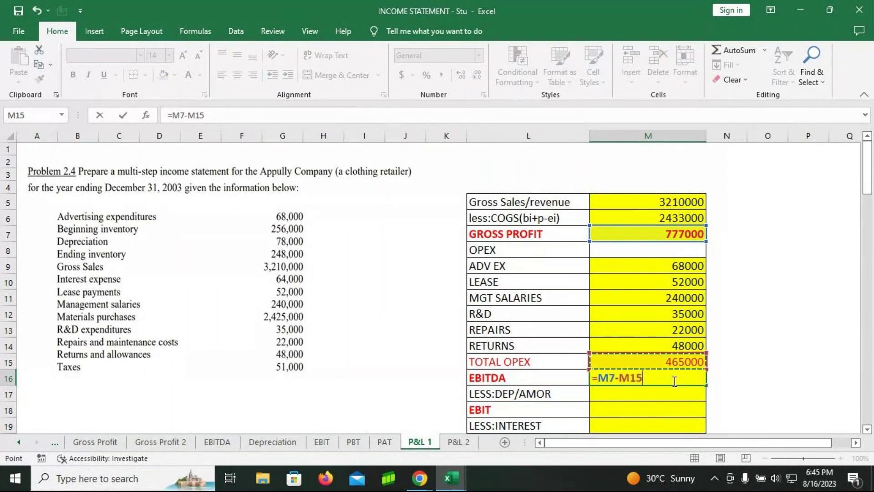
key(Return)
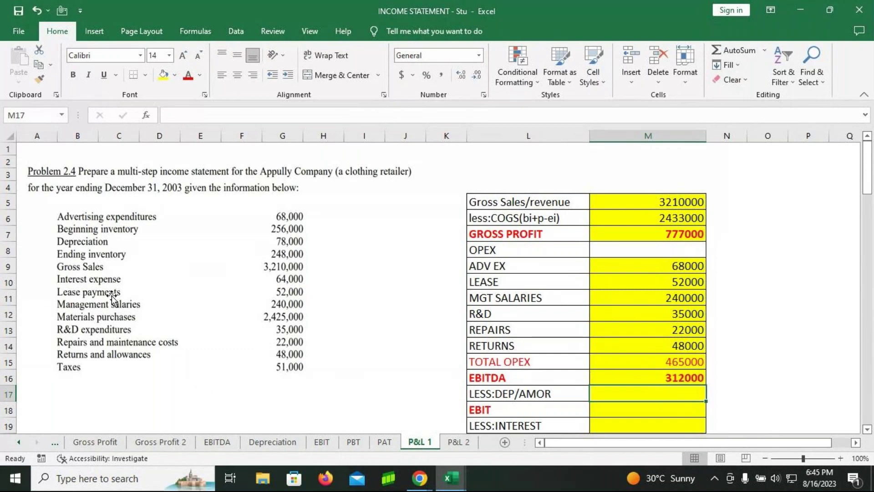
text(=78000)
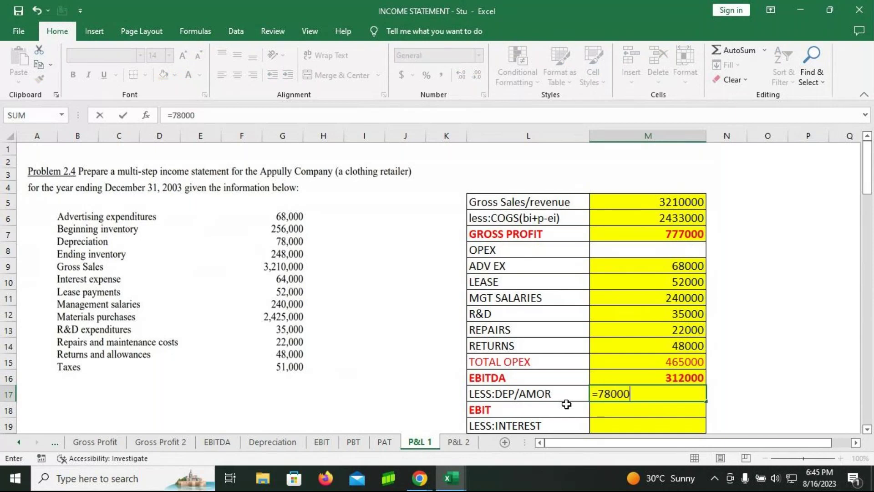
Enter depreciation of 78000 and compute EBIT as EBITDA minus depreciation (234000)
key(Return)
text(=)
key(Up)
key(Up)
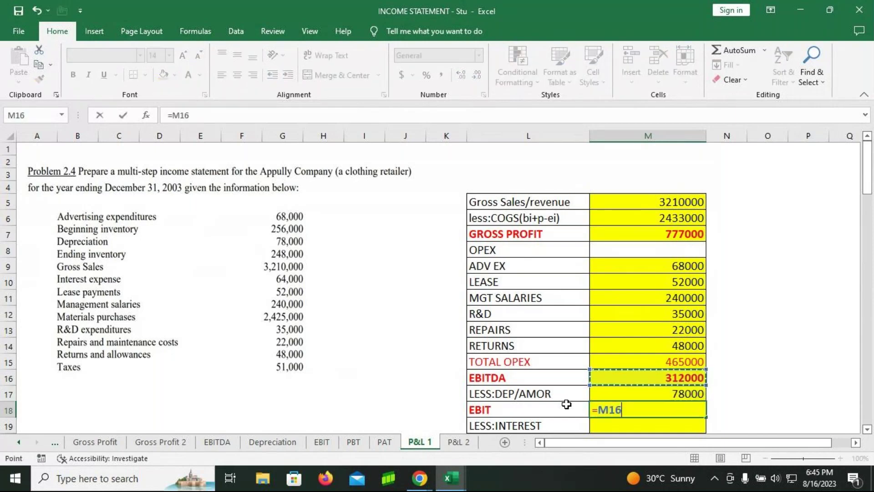
text(-)
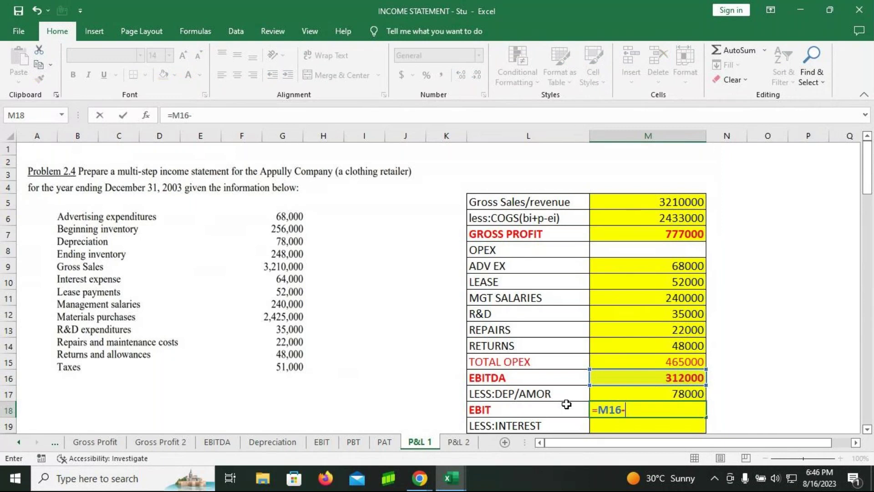
key(Up)
key(Return)
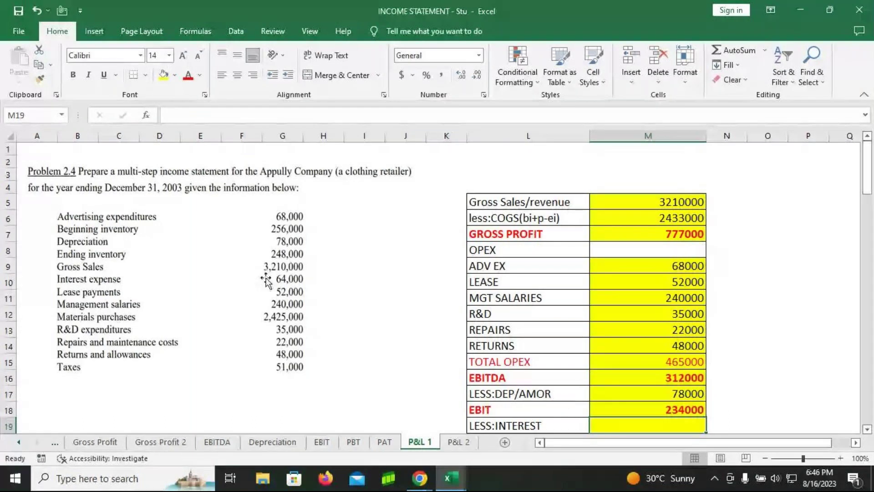
Enter interest of 64000 and compute EBT as EBIT minus interest (170000)
text(=64000)
key(Return)
text(=)
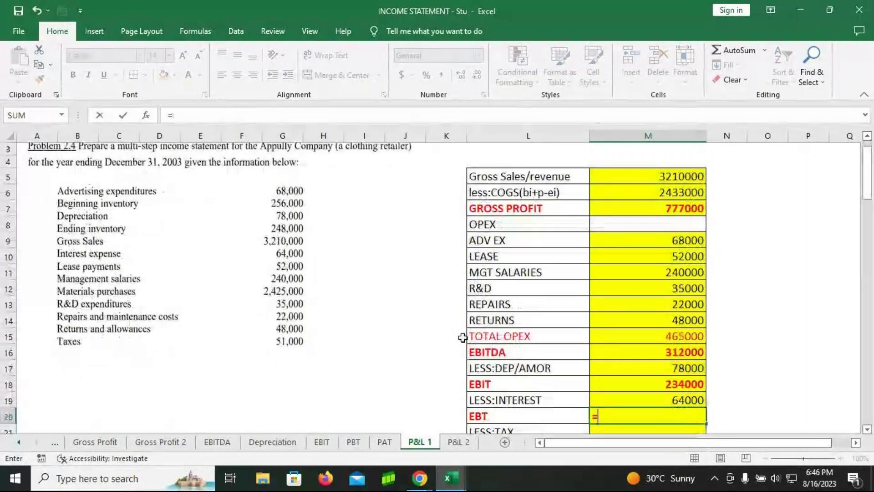
key(Up)
key(Up)
text(-)
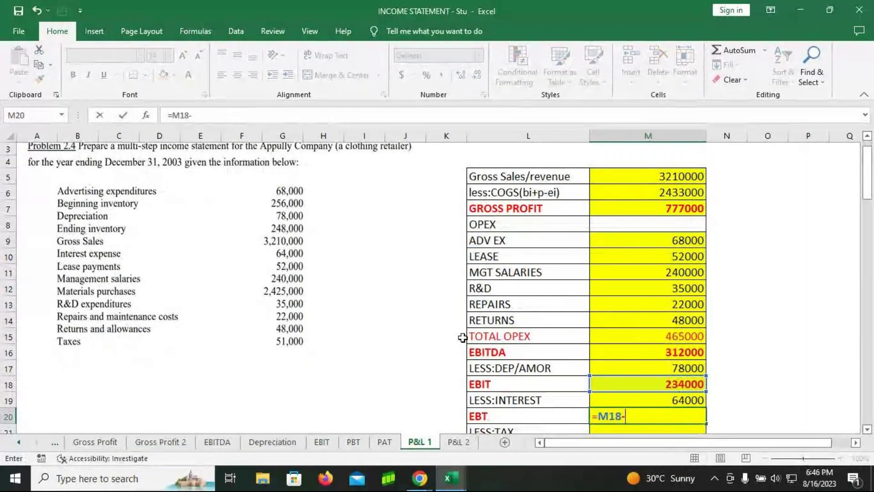
key(Up)
key(Return)
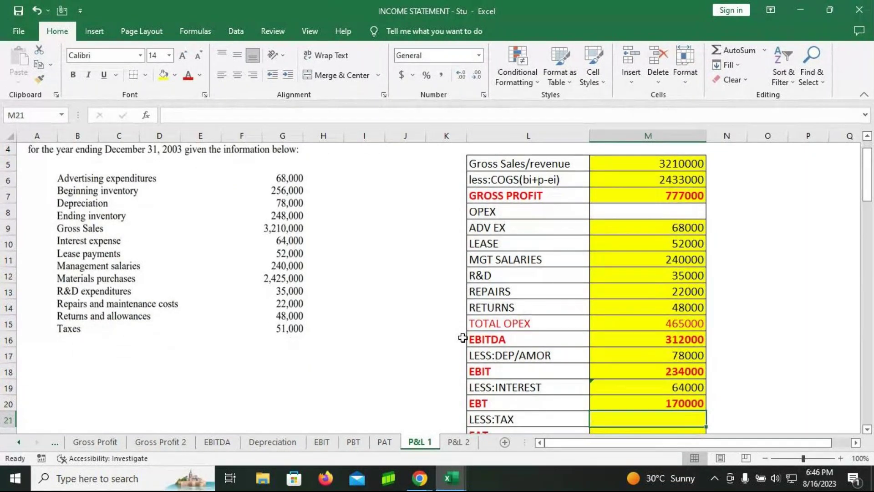
Enter tax of 51000 and compute EAT as EBT minus tax (119000)
text(=51)
text(000)
key(Return)
text(=)
key(Up)
key(Up)
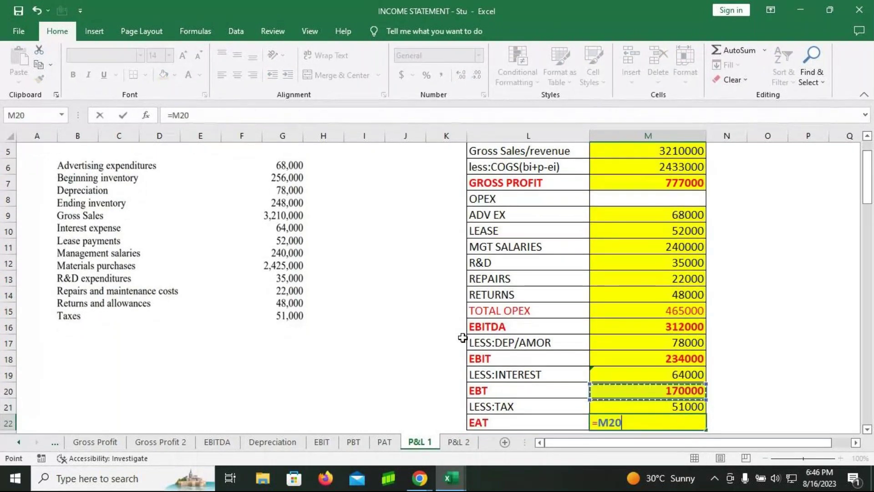
text(-)
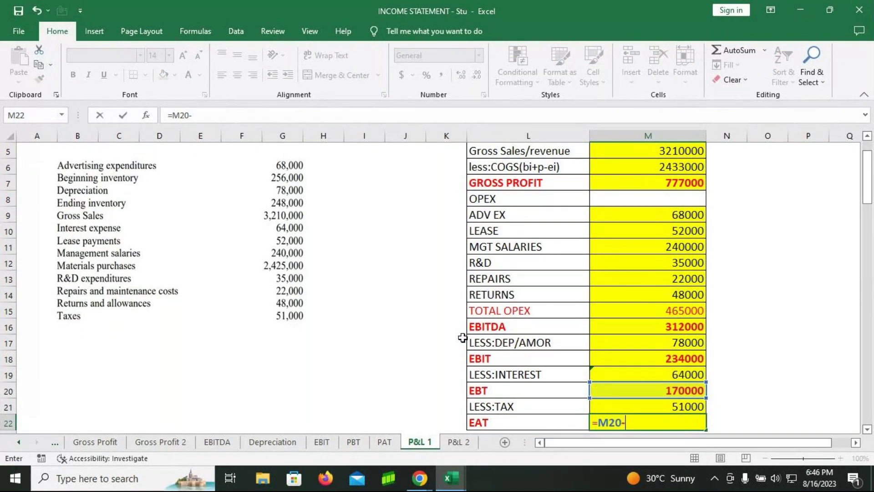
key(Up)
key(Return)
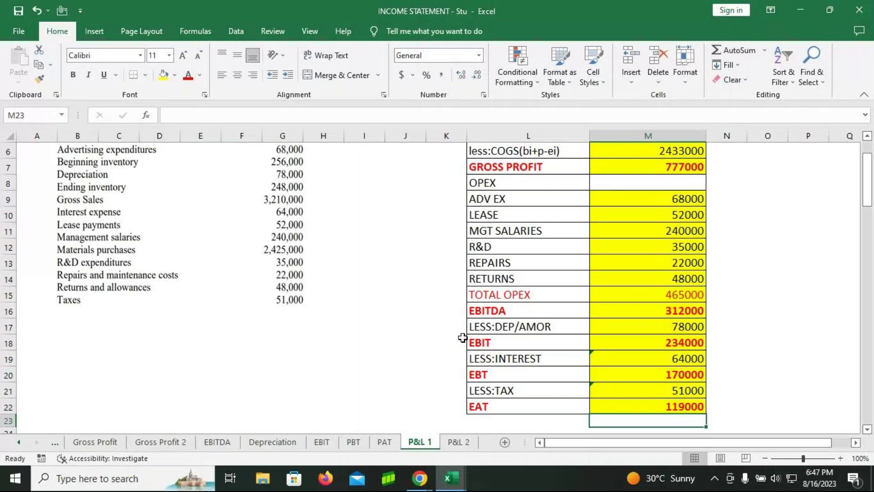
click(459, 442)
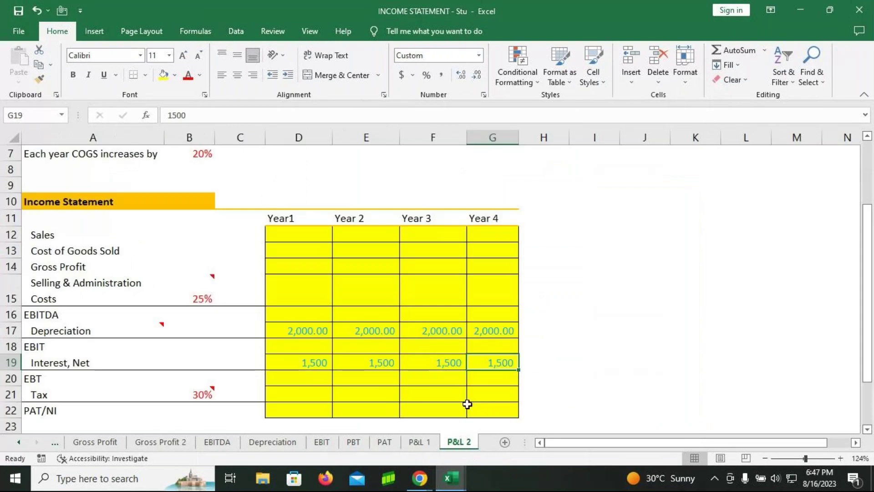
click(421, 443)
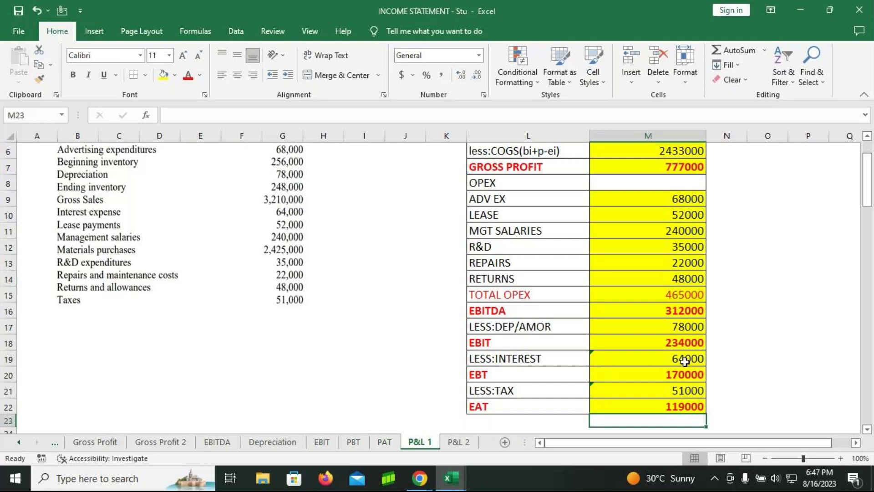
click(765, 459)
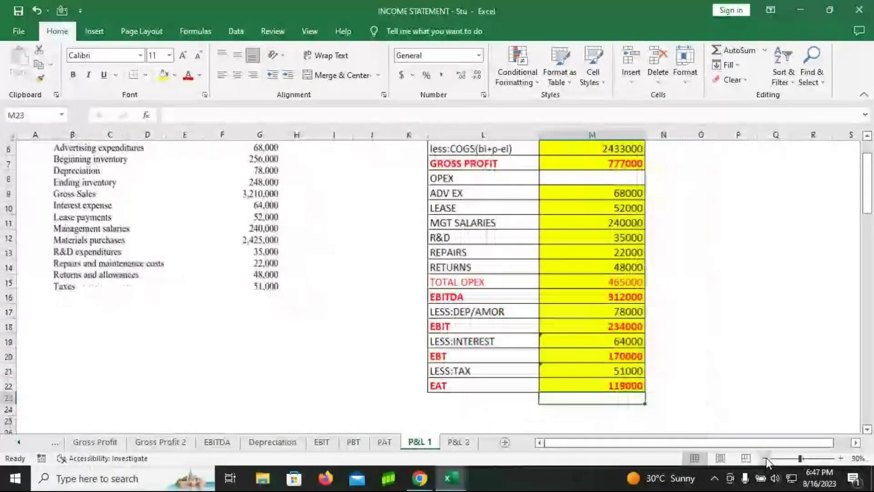
scroll(788, 279, up, 1)
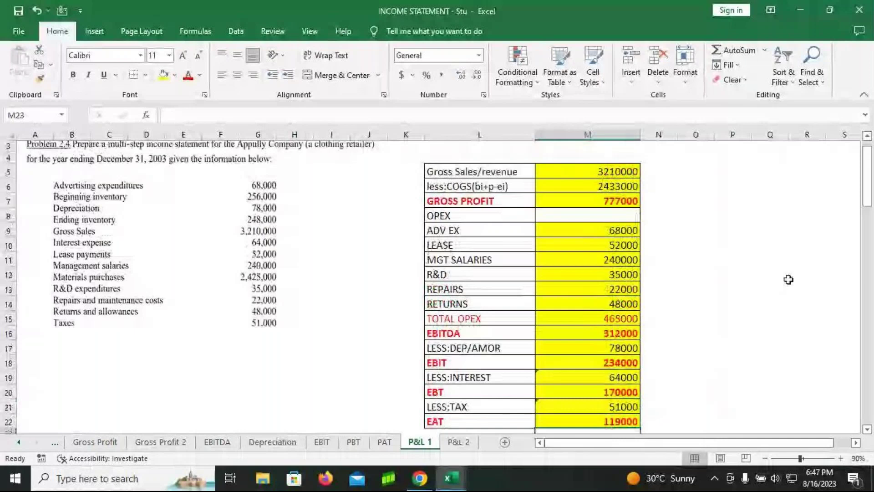
click(584, 420)
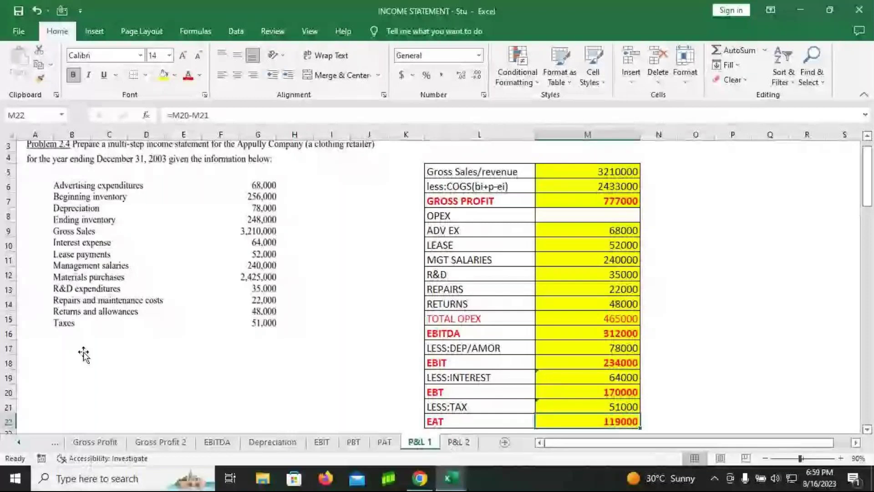
Move to the P&L 2 sheet with Ctrl+PageDown
key(ctrl+Page_Down)
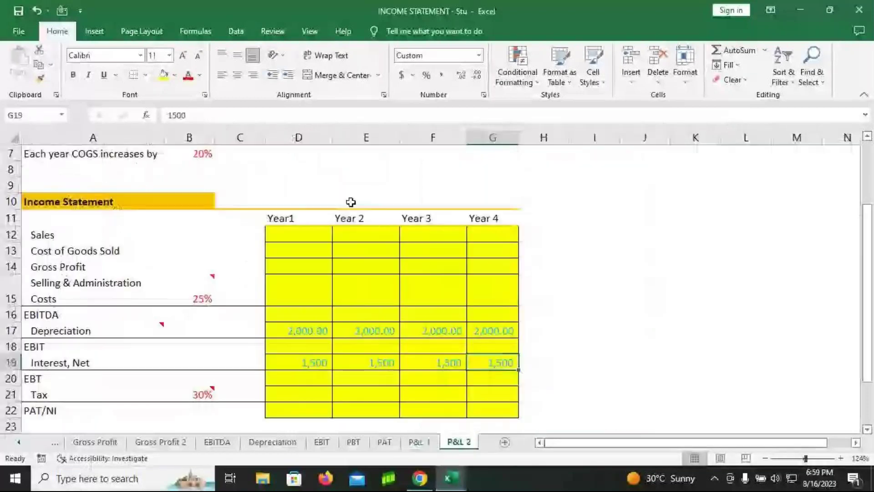
Widen column A on P&L 2 to show full labels, then select Year1 Sales cell D12
scroll(351, 201, up, 2)
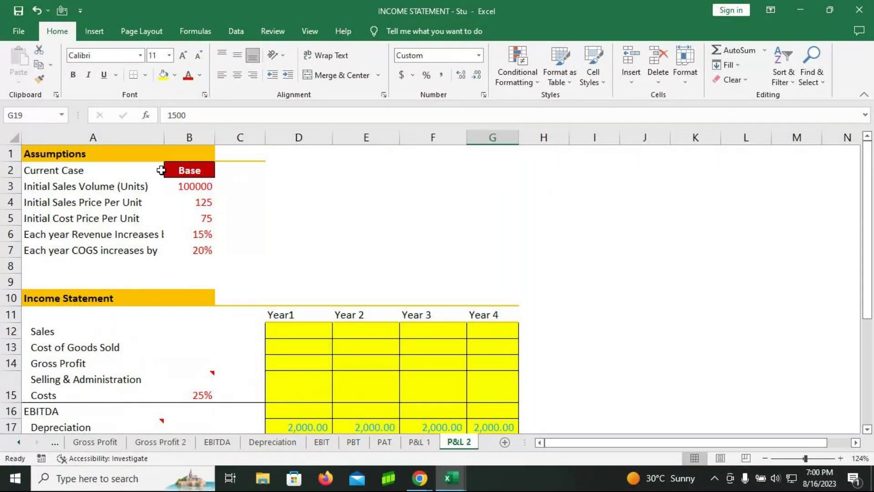
drag(164, 137, 216, 137)
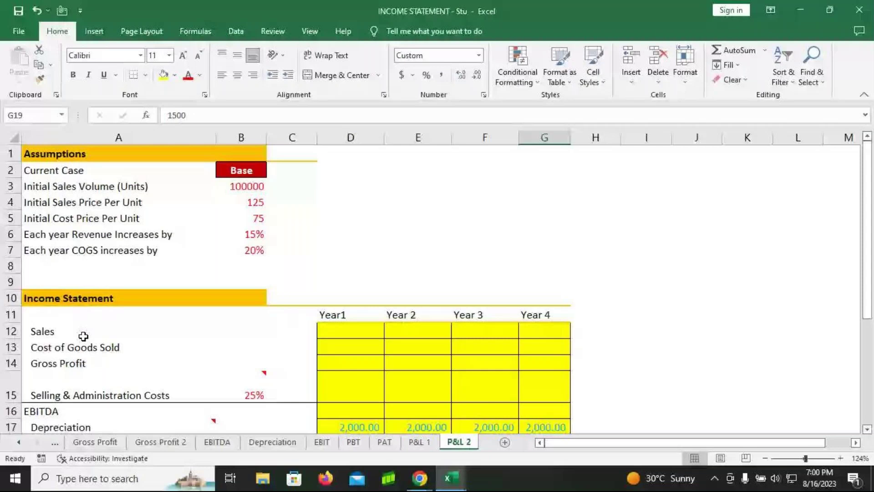
click(340, 331)
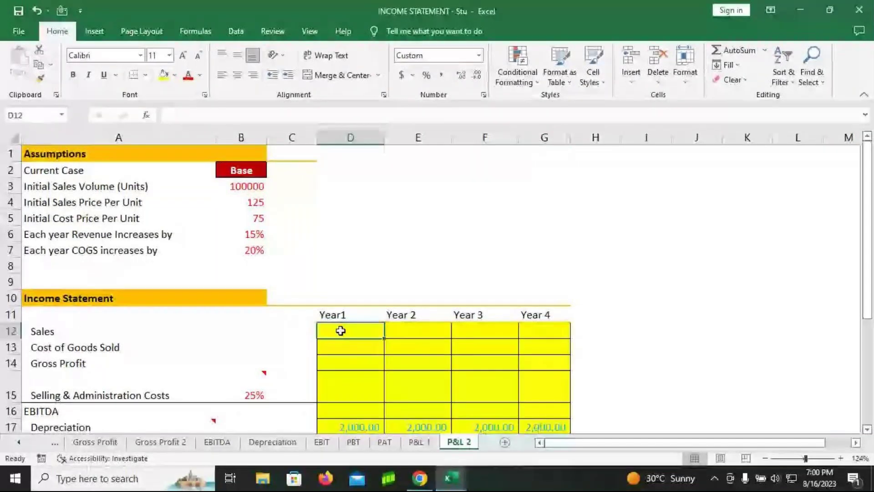
Enter Year 1 Sales as =100000*125 and Year 2 Sales as =D12*(1+15%)
text(=)
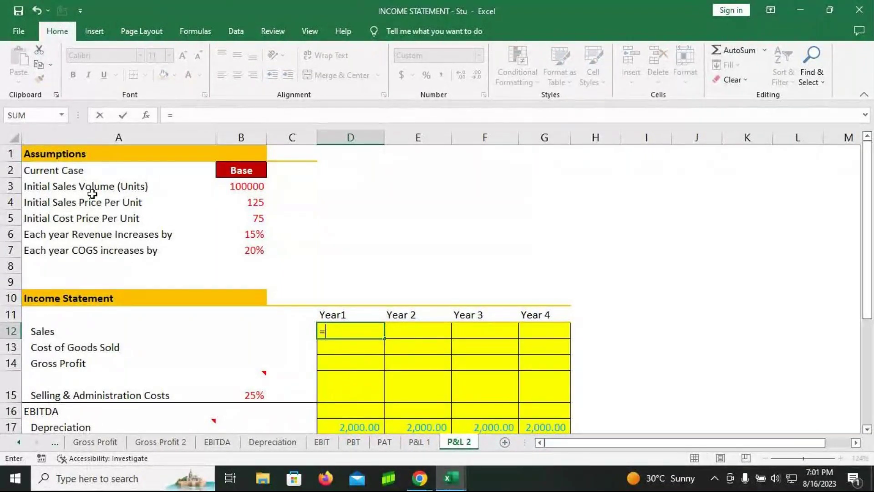
text(100000)
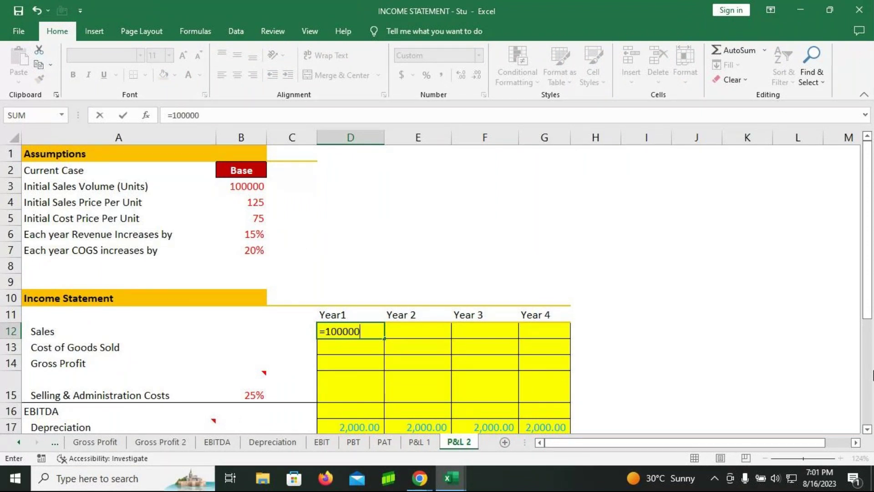
text(*125)
key(Return)
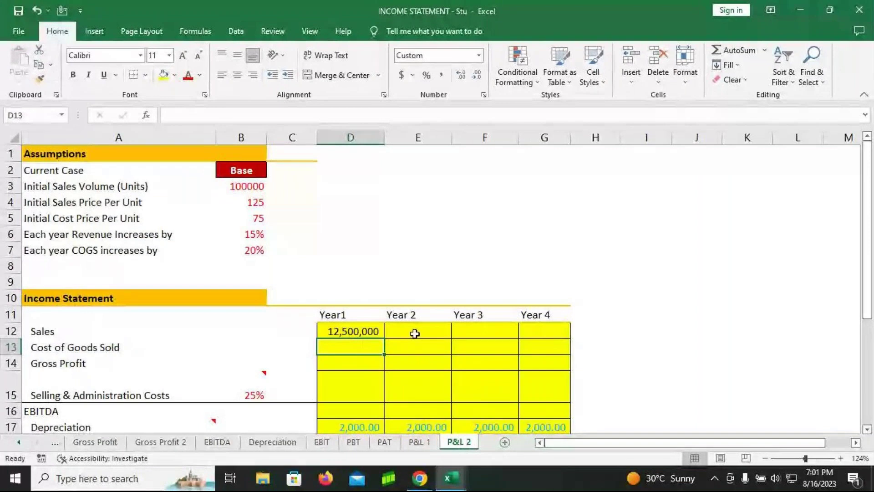
click(444, 332)
mouse_move(250, 383)
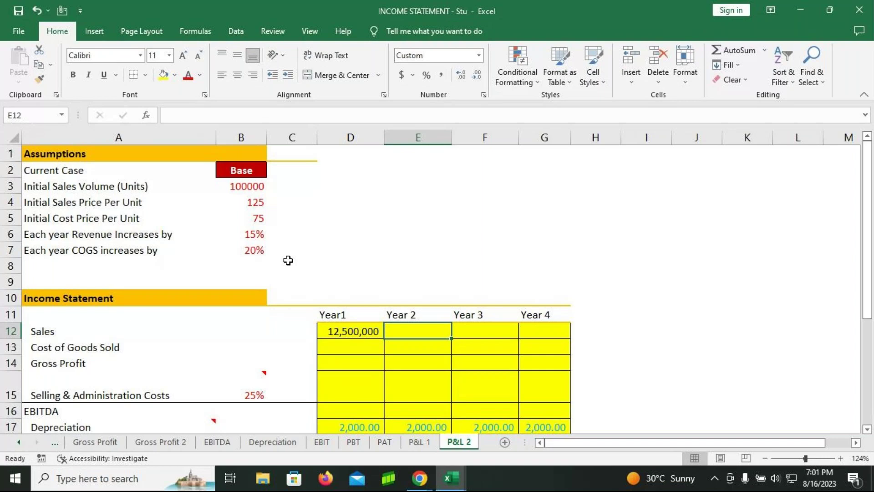
text(=)
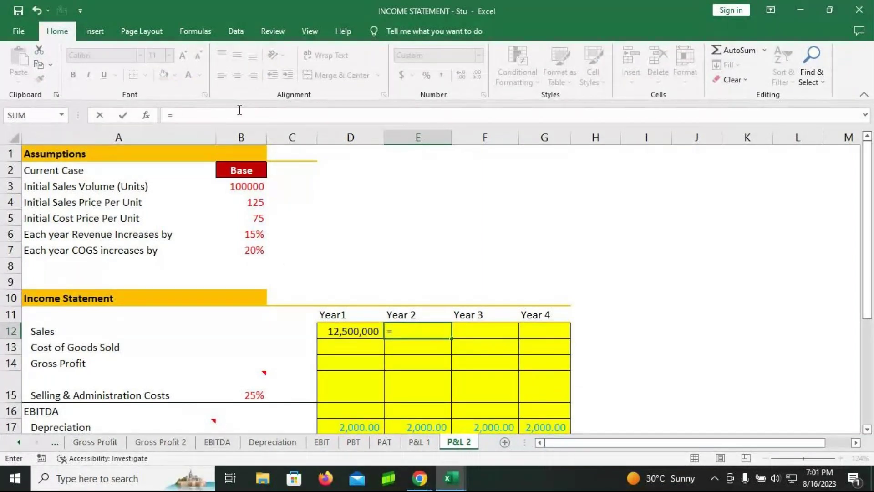
click(348, 332)
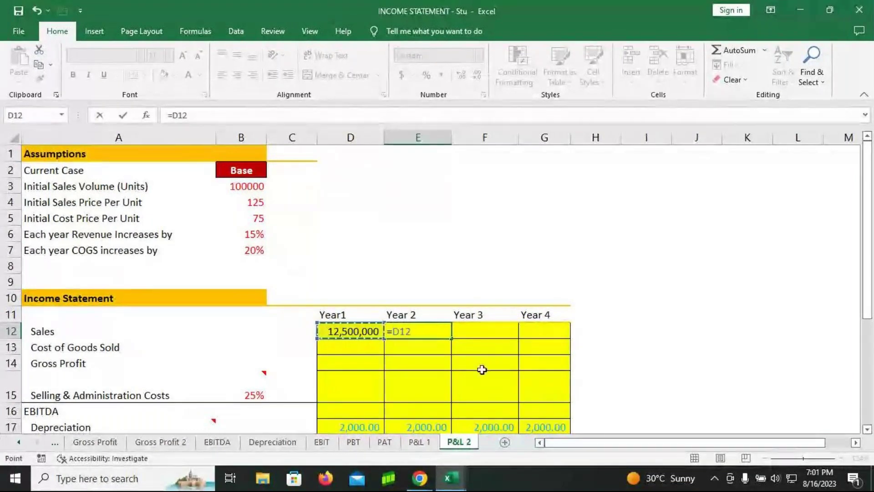
text(*)
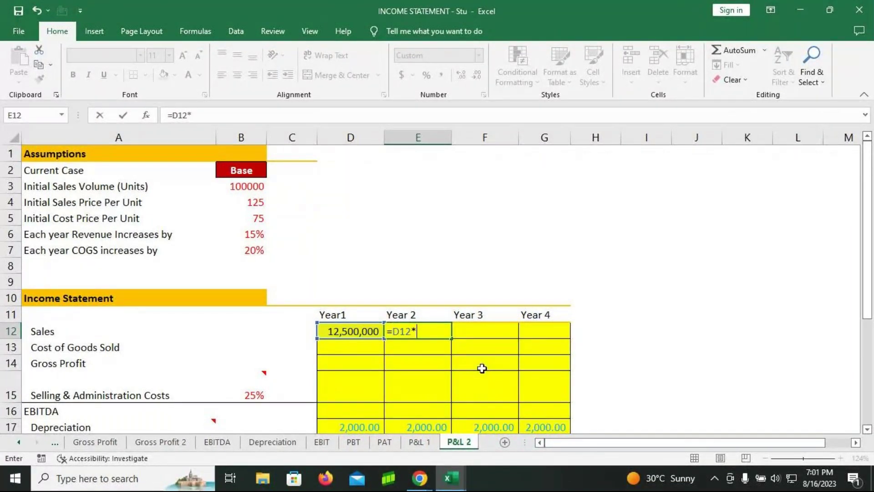
text((1+15%))
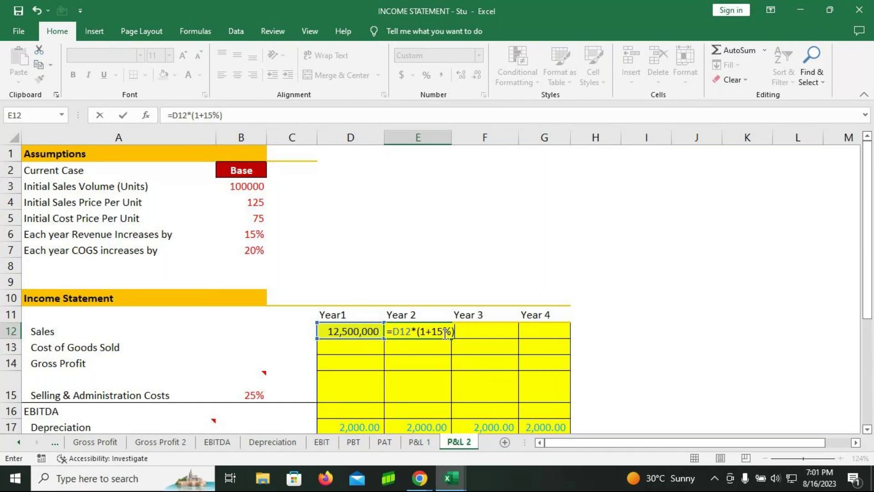
key(Return)
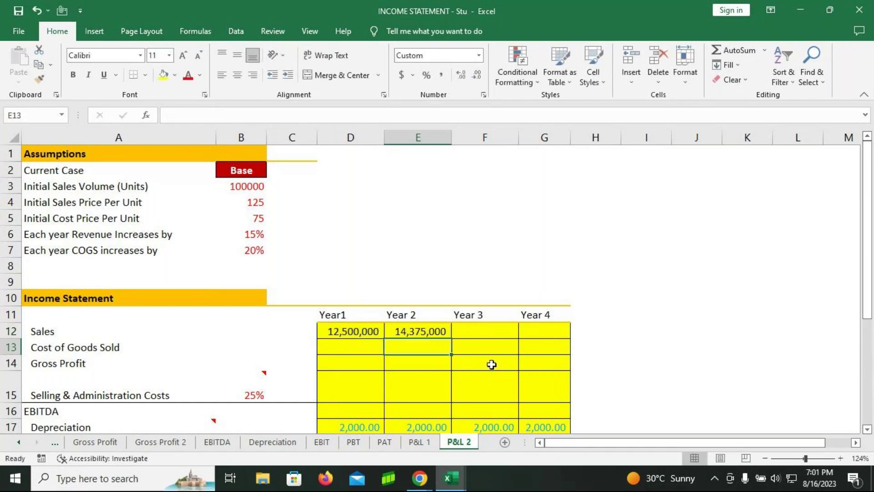
Copy the 15% Sales growth formula through Year 4 and widen column G to fit
click(432, 332)
drag(450, 339, 554, 349)
drag(570, 143, 611, 143)
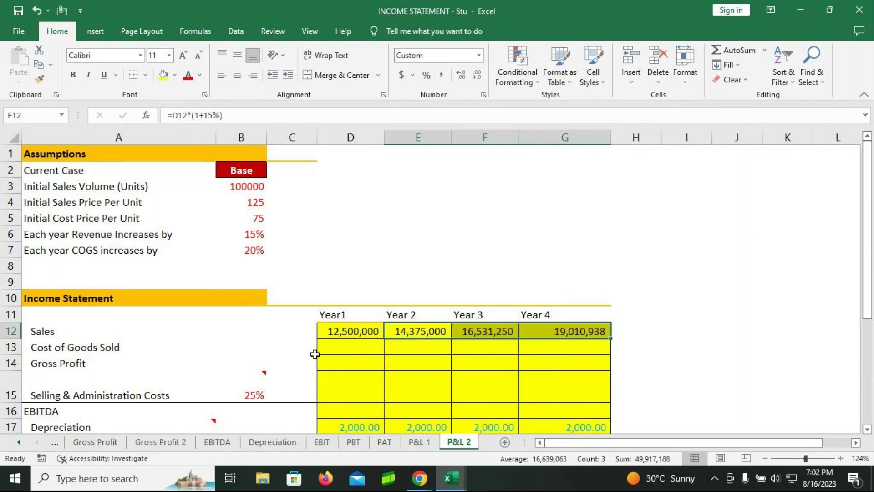
click(335, 343)
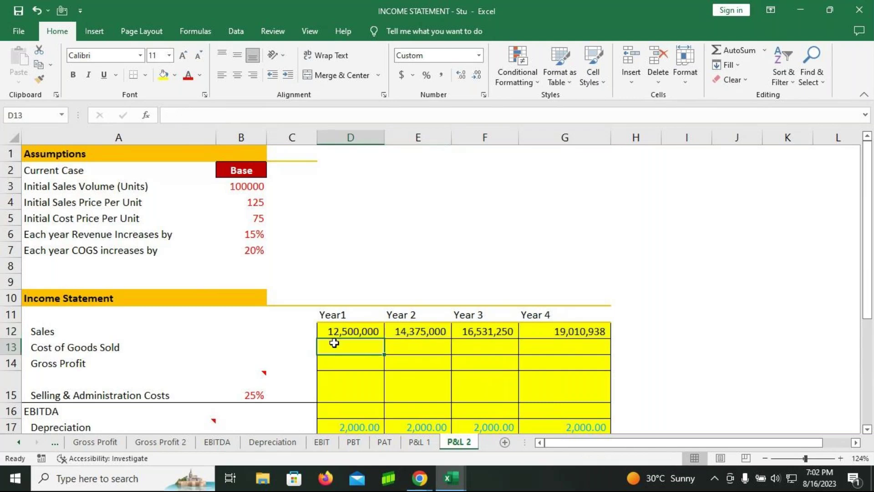
Set Cost of Goods Sold to =100000*75 in Year 1, growing 20% yearly through Year 4
text(=)
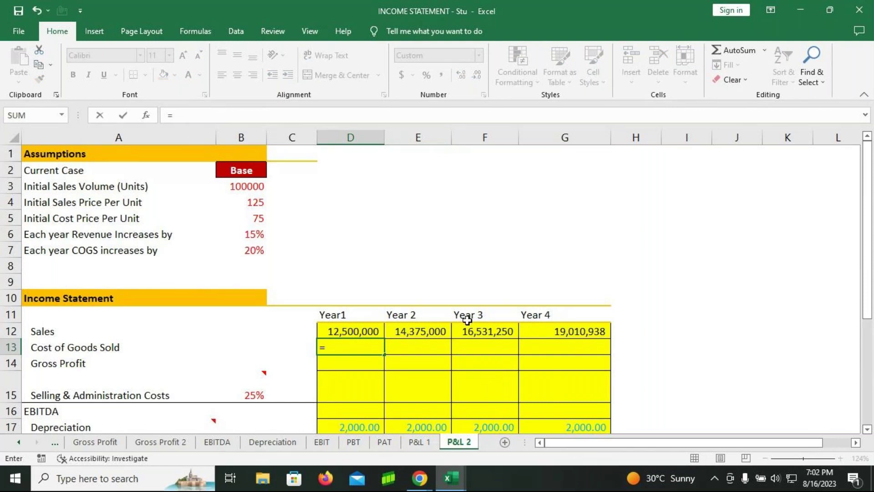
text(100000*75)
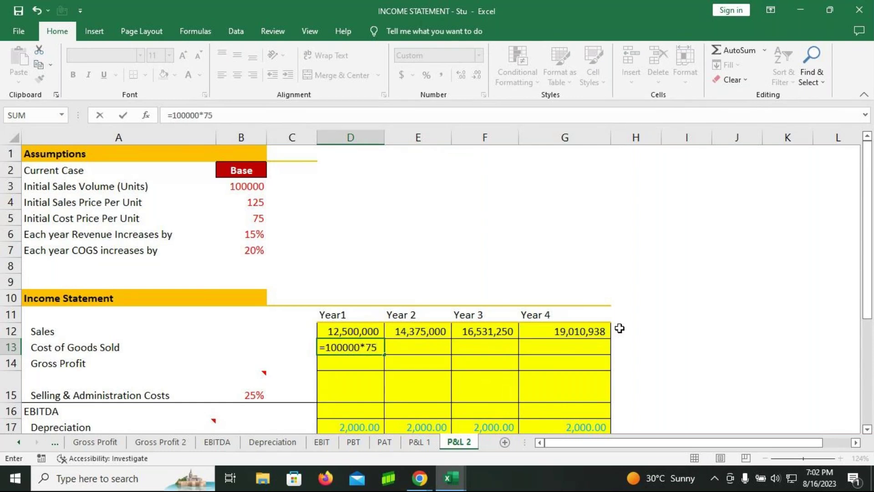
key(Return)
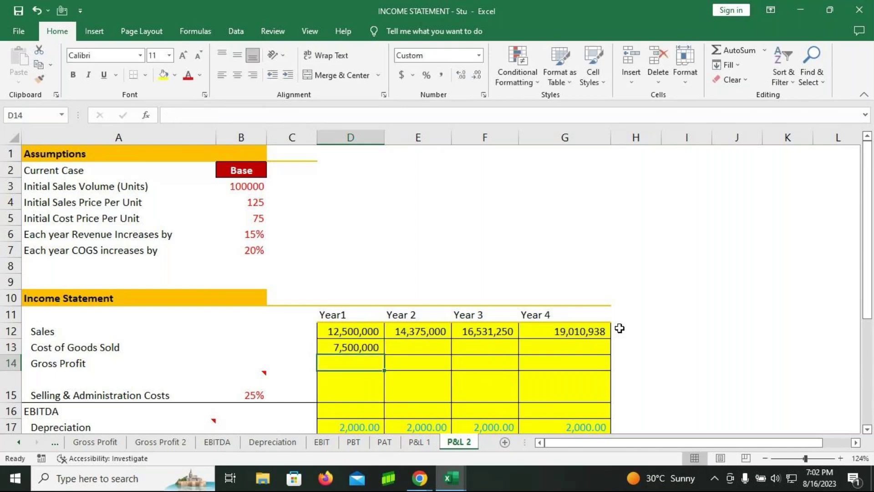
key(Up)
key(Right)
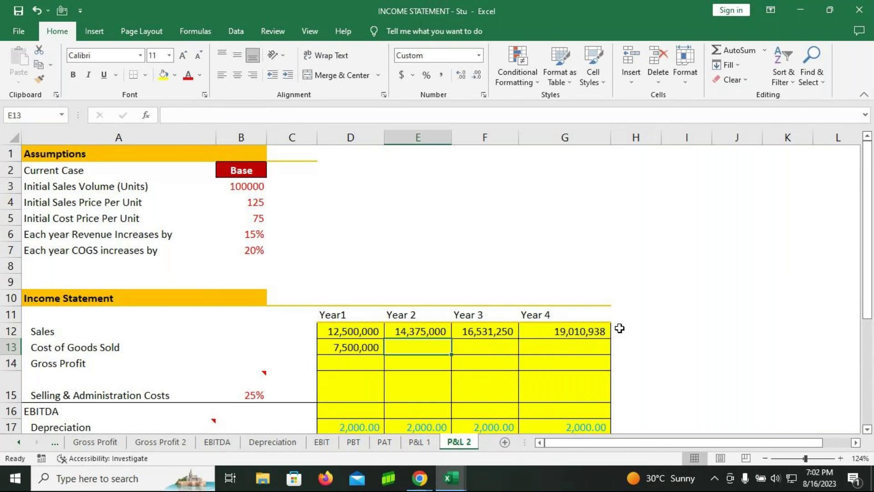
text(=)
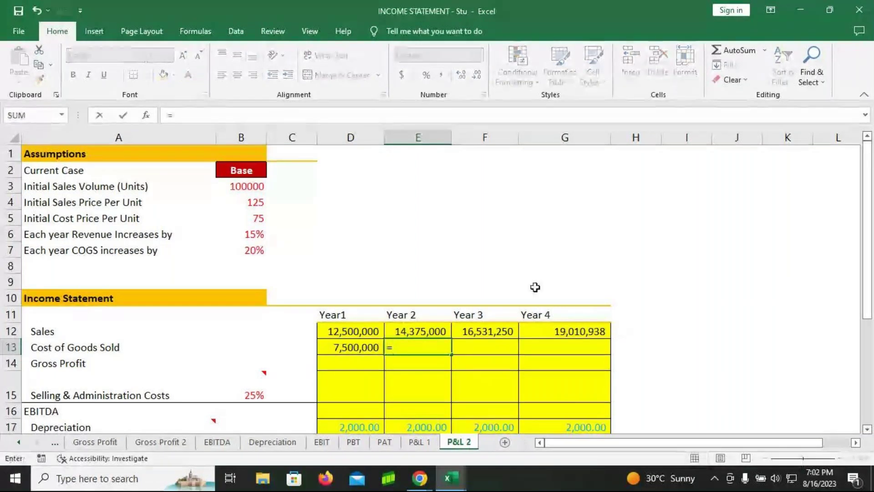
click(370, 347)
text(*)
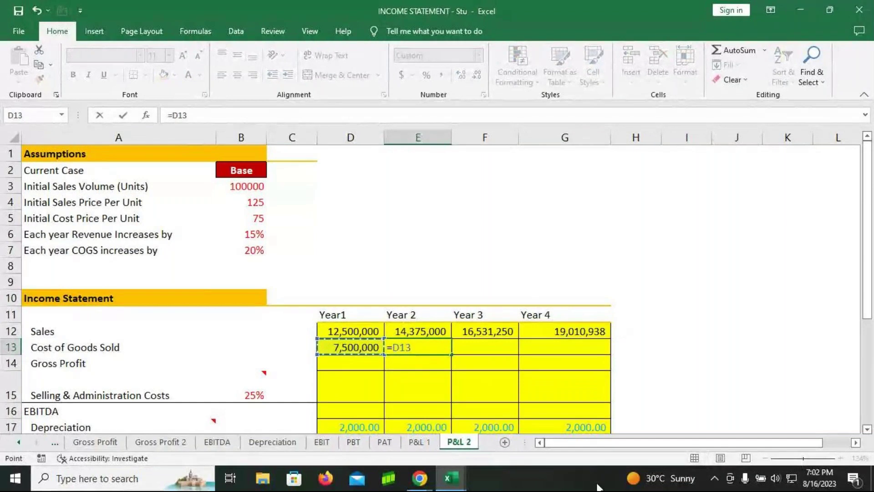
text(()
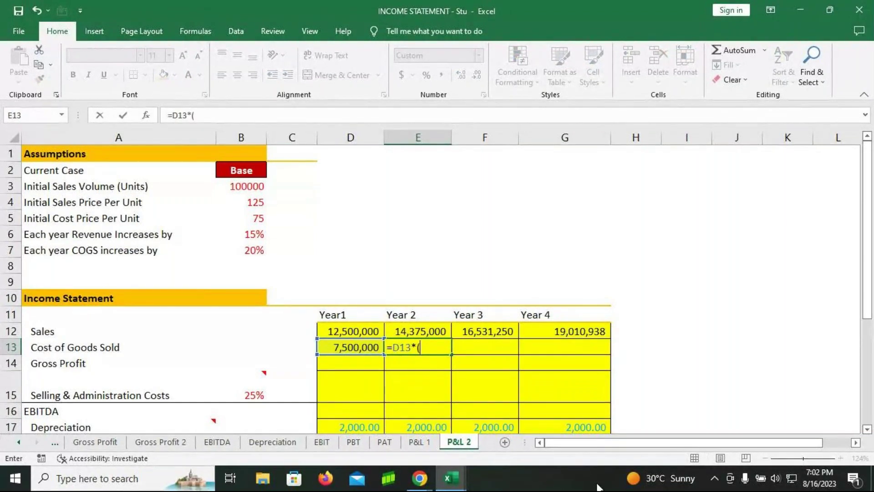
text(1+20%))
key(Return)
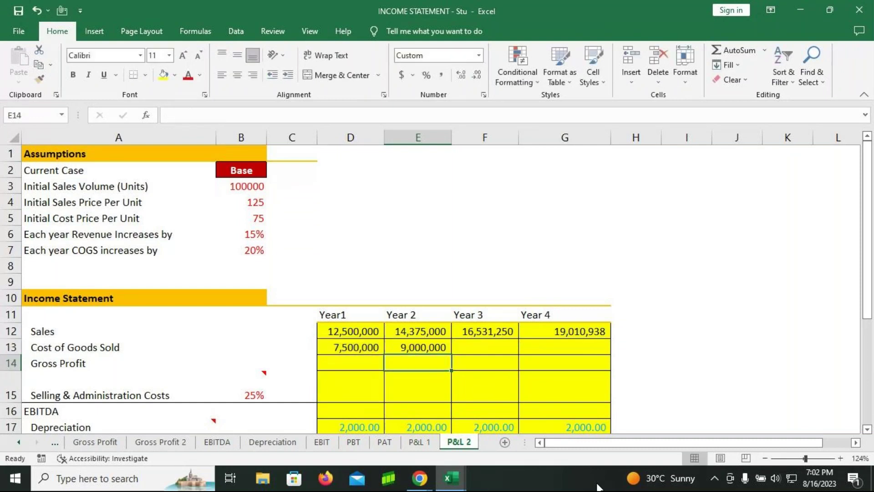
click(429, 347)
drag(451, 358, 576, 354)
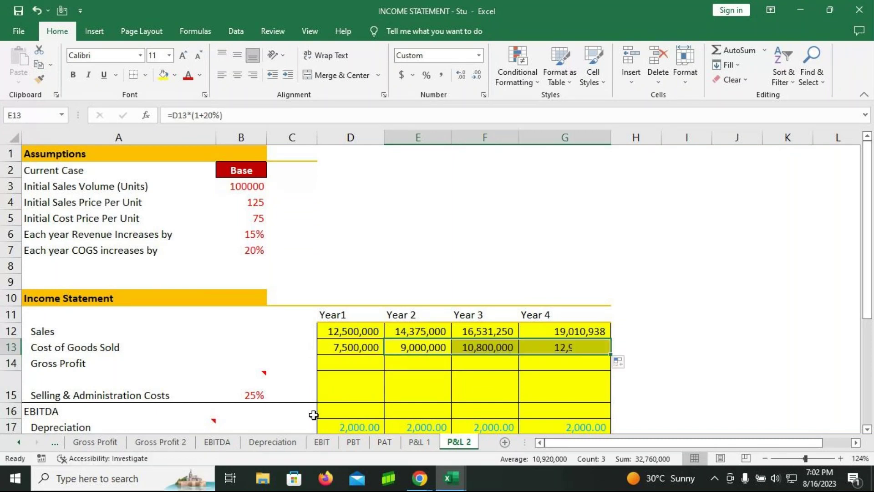
Enter Year 1 Gross Profit as Sales minus COGS (=D12-D13), giving 5,000,000
click(337, 368)
text(=)
key(Up)
key(Up)
text(-)
key(Up)
key(Return)
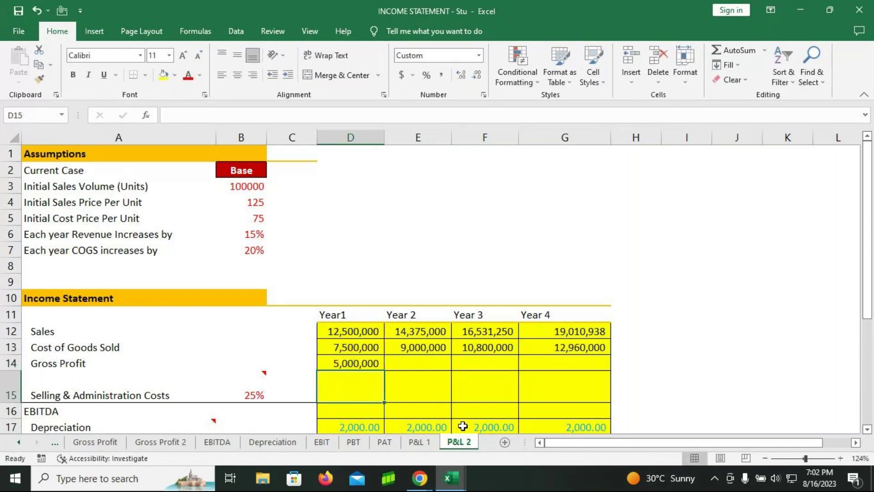
Copy the Year 1 Gross Profit formula across Years 2–4
click(353, 363)
drag(384, 370, 556, 369)
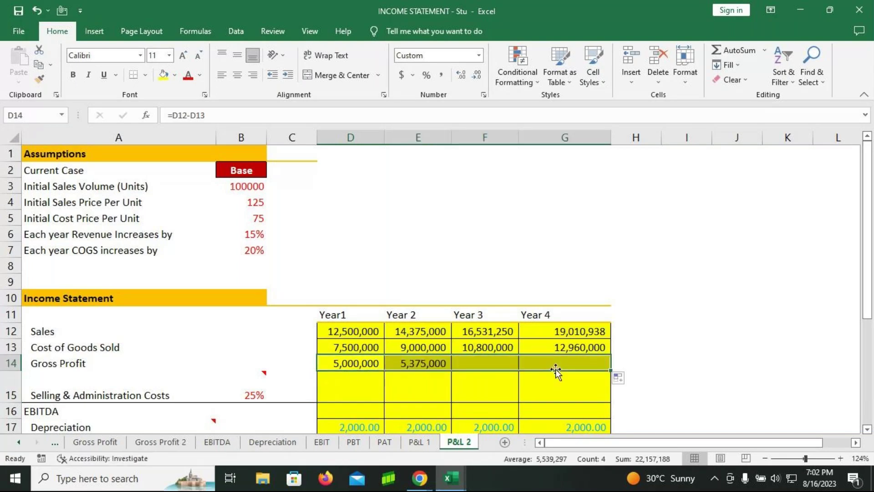
mouse_move(263, 384)
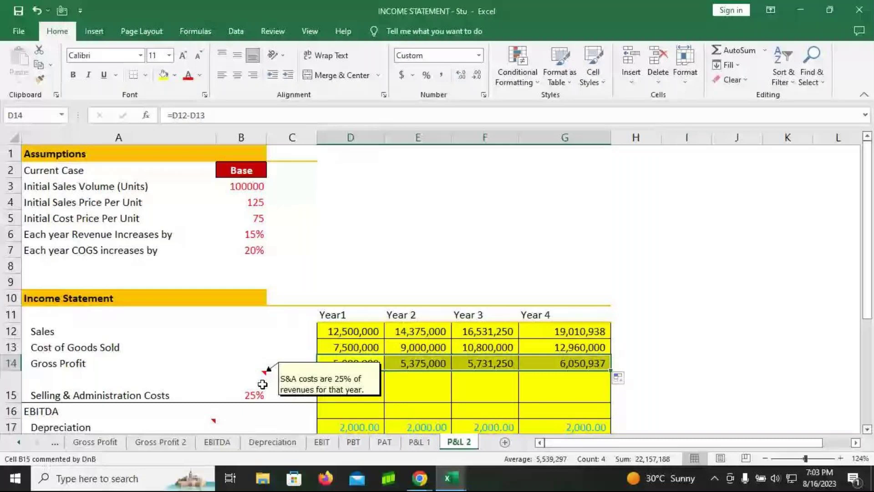
Set Selling & Administration Costs to =D12*25% and fill it through Year 4
click(361, 395)
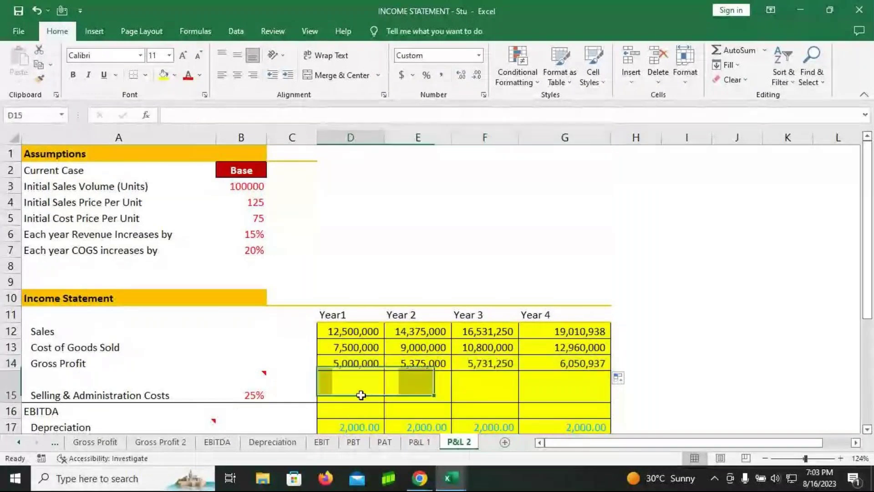
text(=)
click(335, 329)
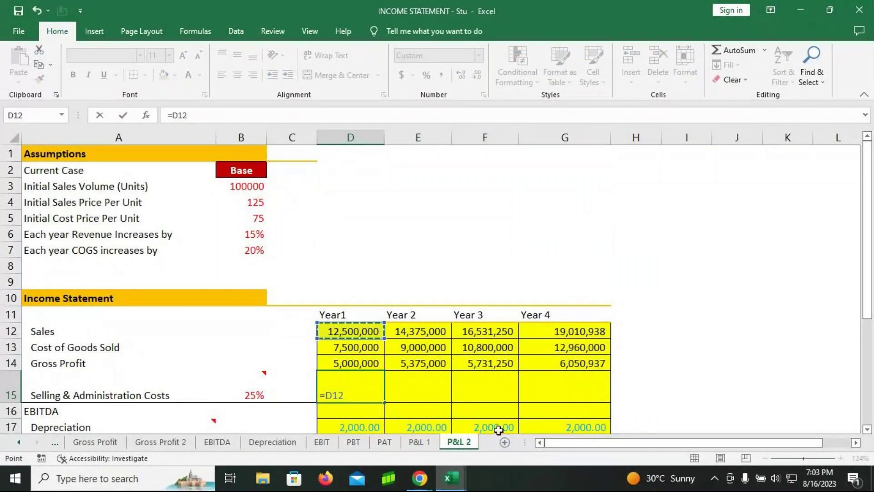
text(*25%)
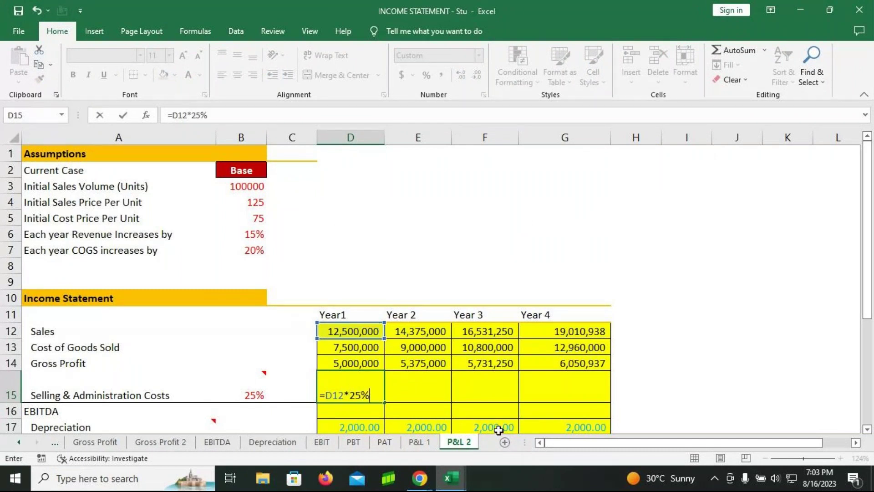
key(Return)
click(368, 386)
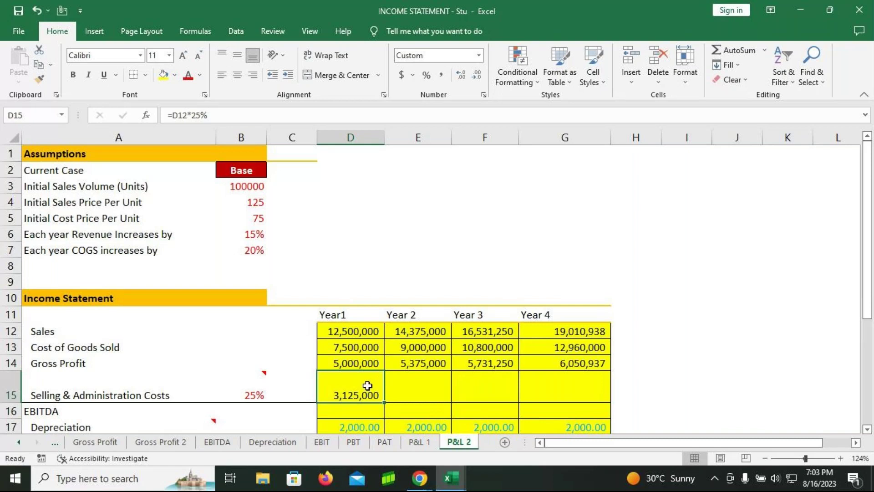
drag(386, 405, 610, 405)
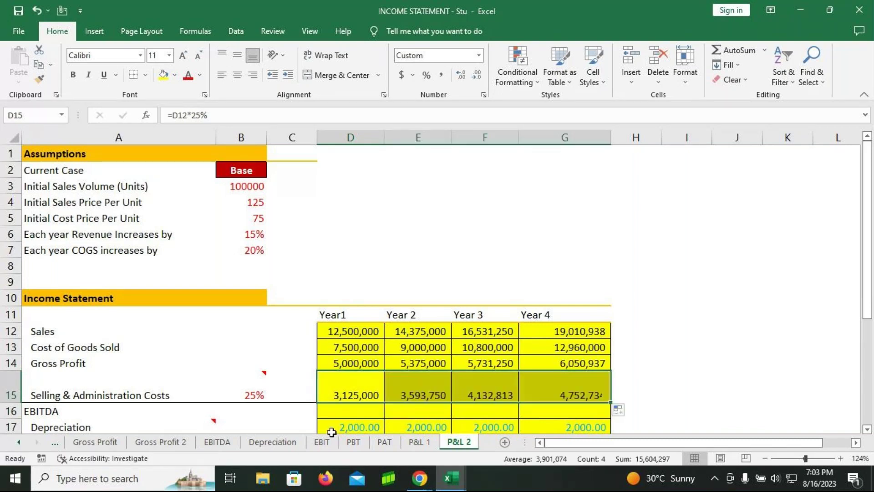
click(332, 413)
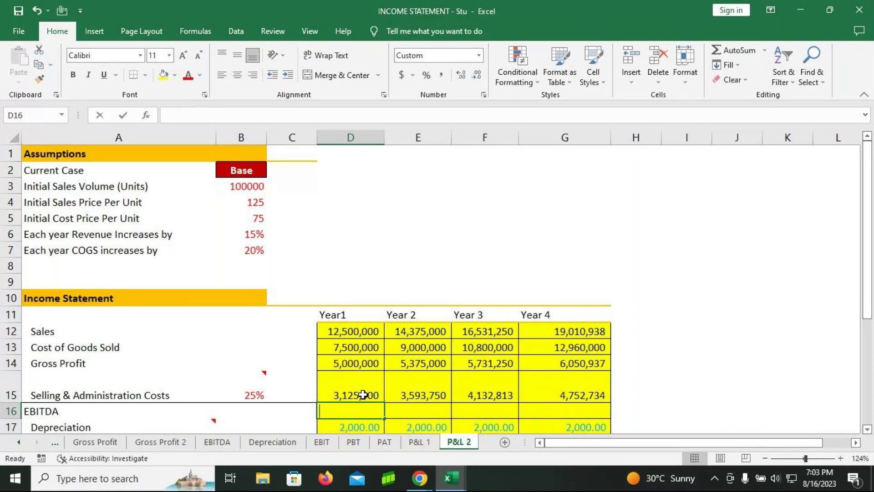
Enter EBITDA as =D14-D15 and fill Years 1–4 (1,875,000 to 1,298,203)
text(=)
click(351, 362)
text(-)
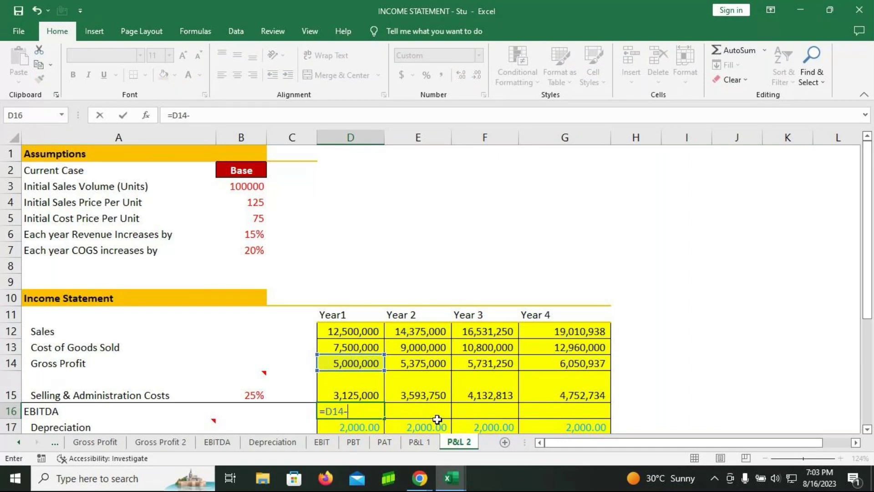
click(353, 392)
key(Return)
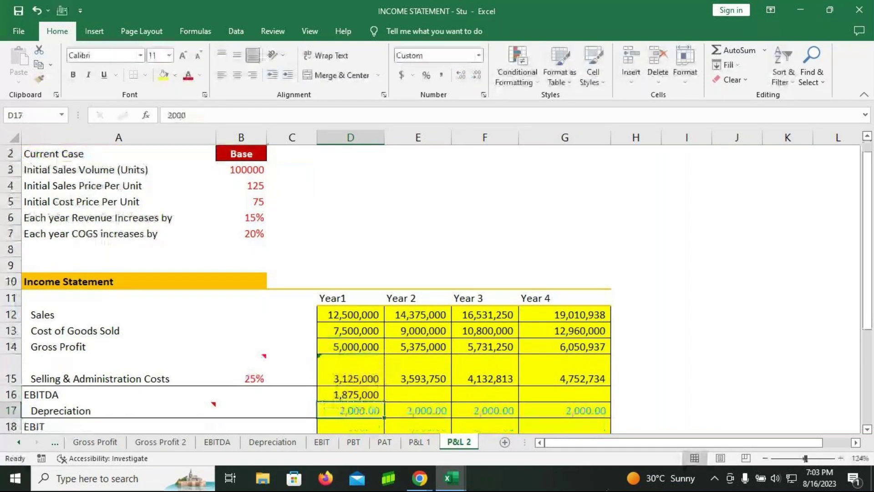
click(345, 397)
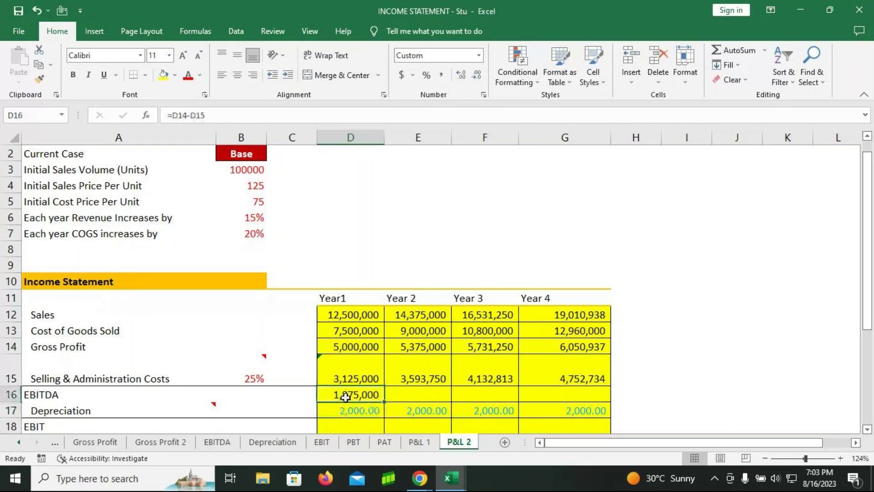
drag(384, 402, 567, 395)
scroll(515, 384, down, 1)
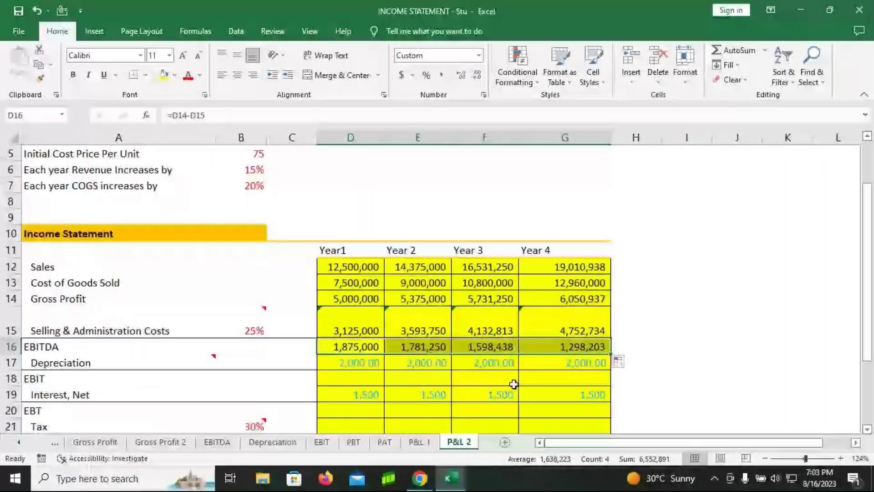
click(364, 379)
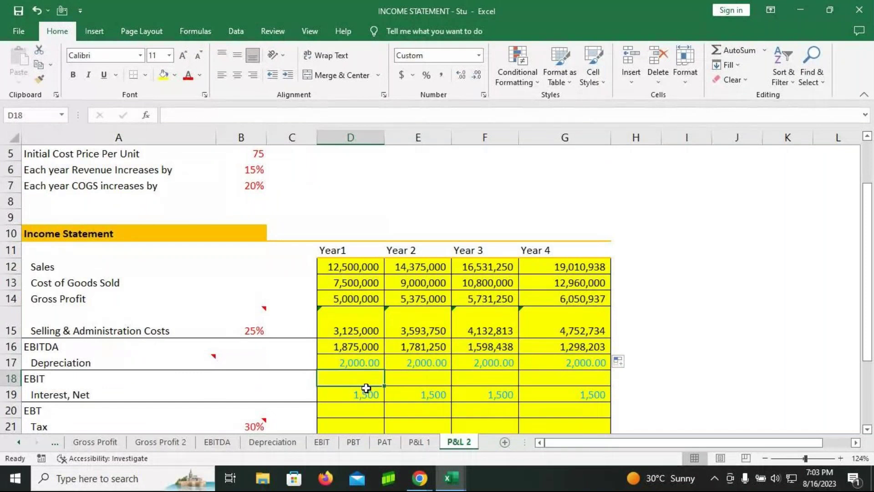
Enter EBIT as =D16-D17 (EBITDA minus Depreciation) and fill it across Years 1–4
text(=)
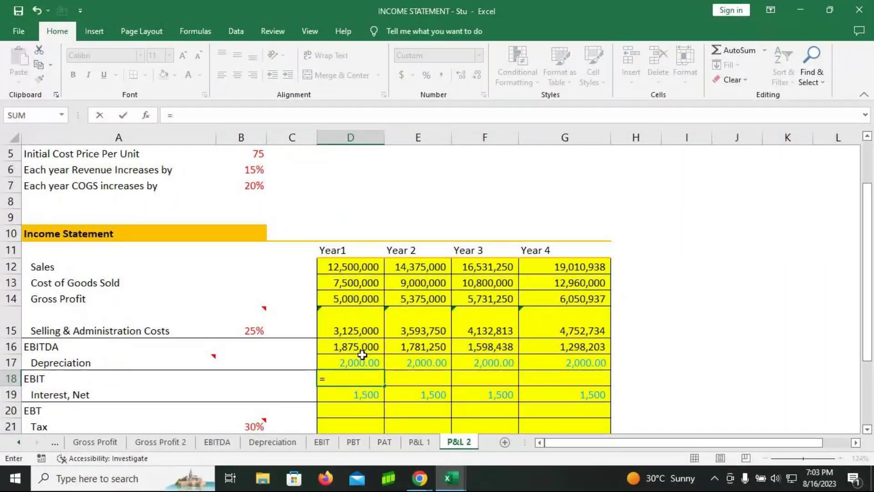
click(362, 348)
text(-)
key(Up)
key(Return)
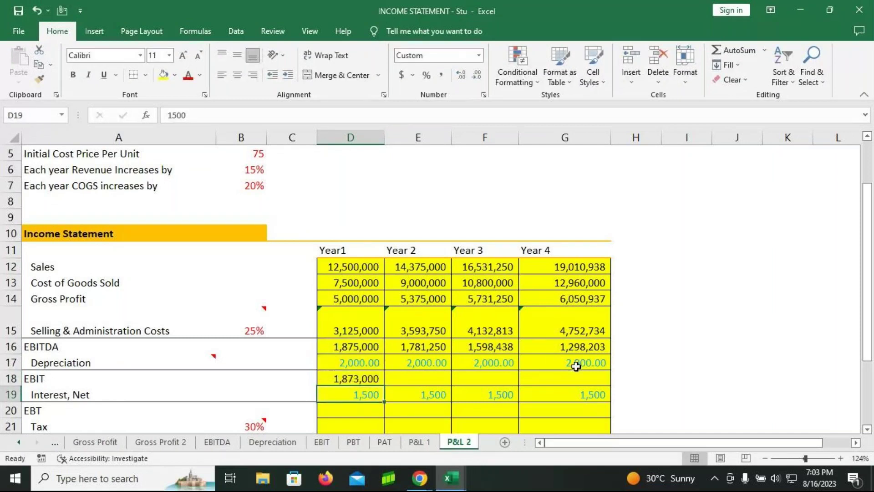
click(342, 381)
drag(386, 387, 595, 385)
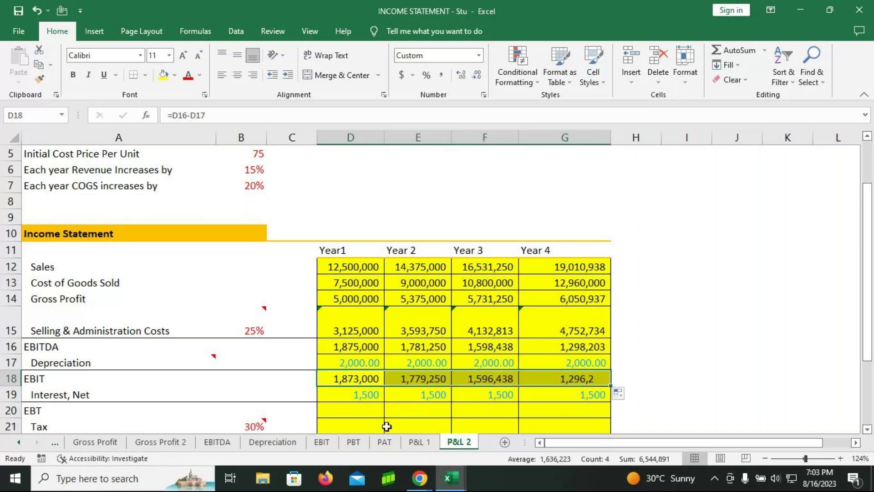
Enter EBT as =D18-D19 (EBIT minus Interest, Net) and fill it across Years 1–4
click(357, 409)
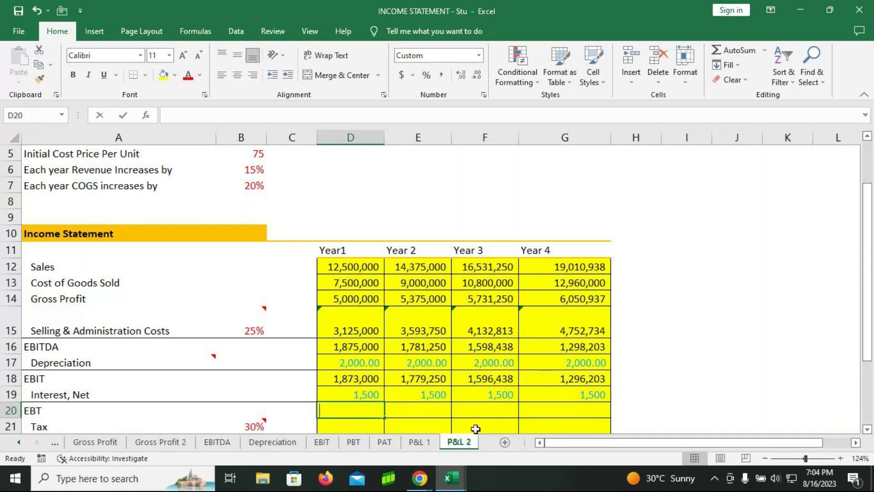
text(=)
key(Up)
key(Up)
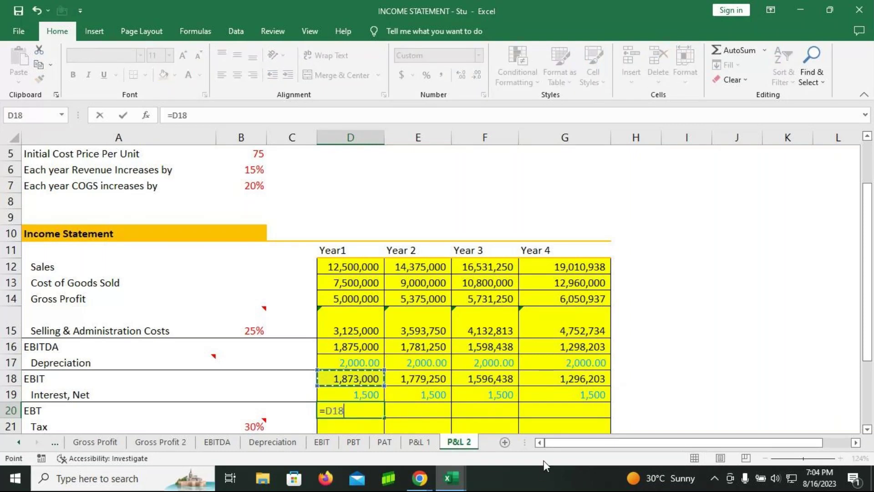
text(-)
key(Up)
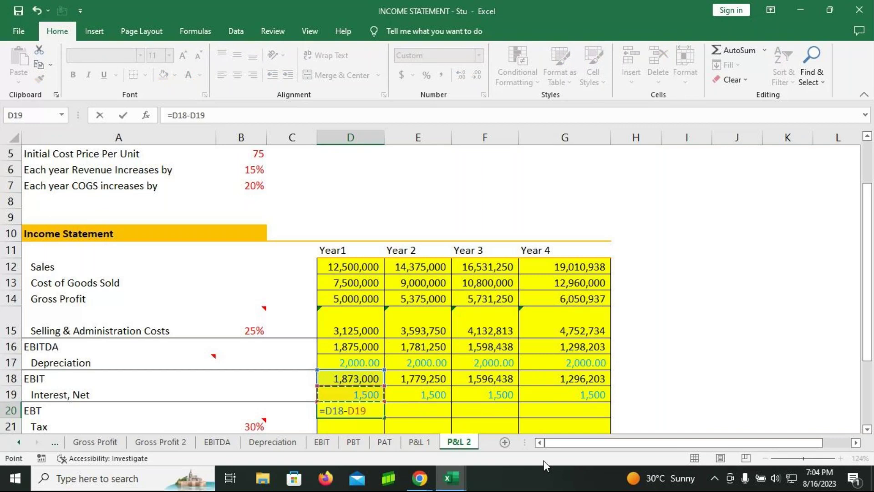
key(Return)
click(364, 412)
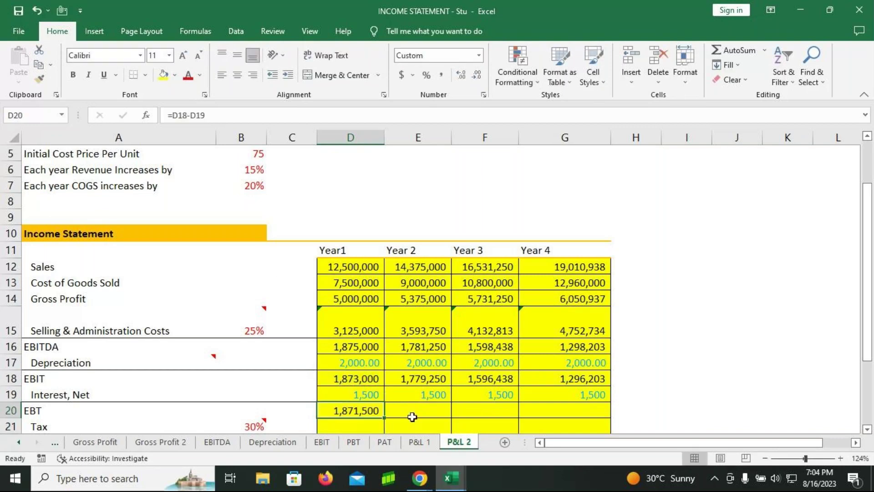
drag(384, 417, 562, 416)
scroll(429, 389, down, 1)
Enter Tax as =D20*30% for Year 1 and copy it across Years 2–4
click(320, 381)
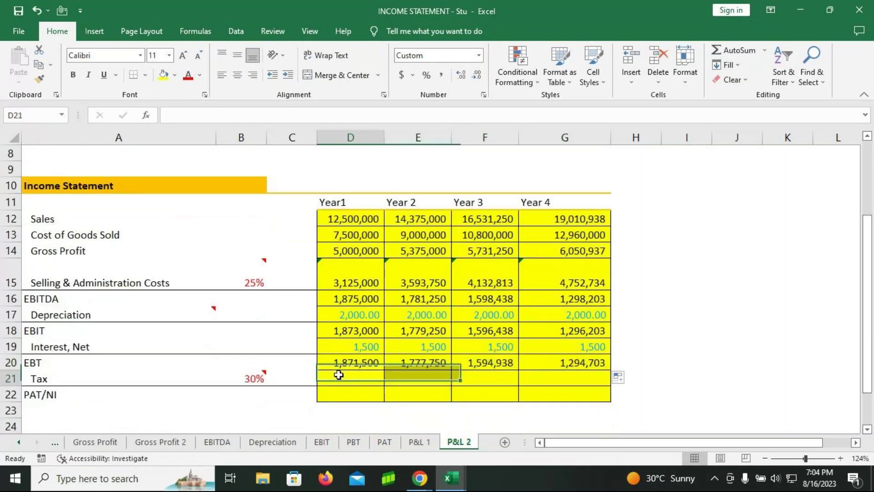
text(=)
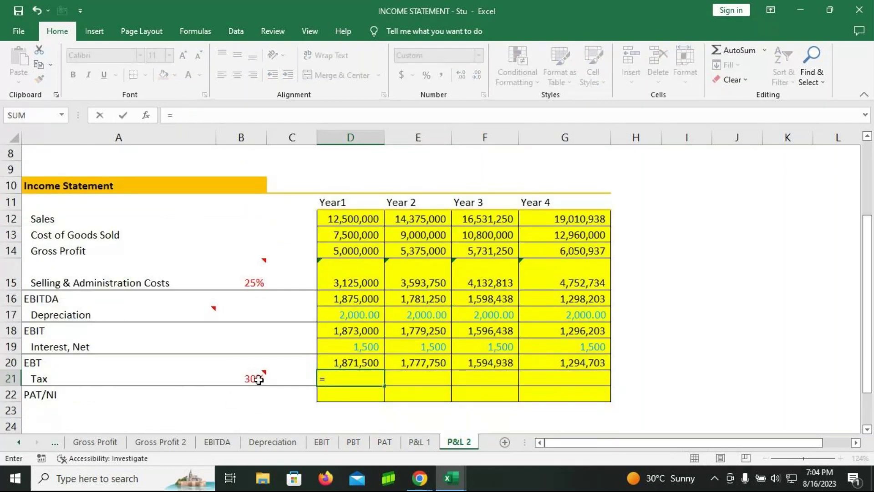
mouse_move(259, 378)
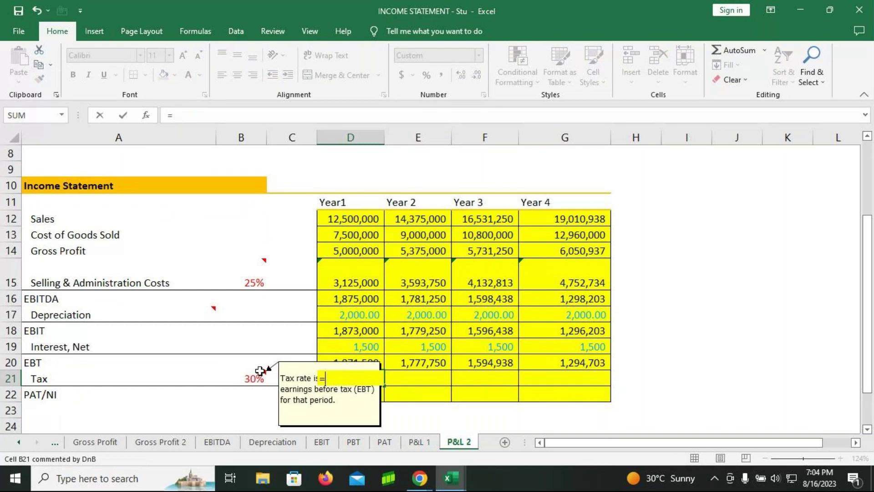
key(Return)
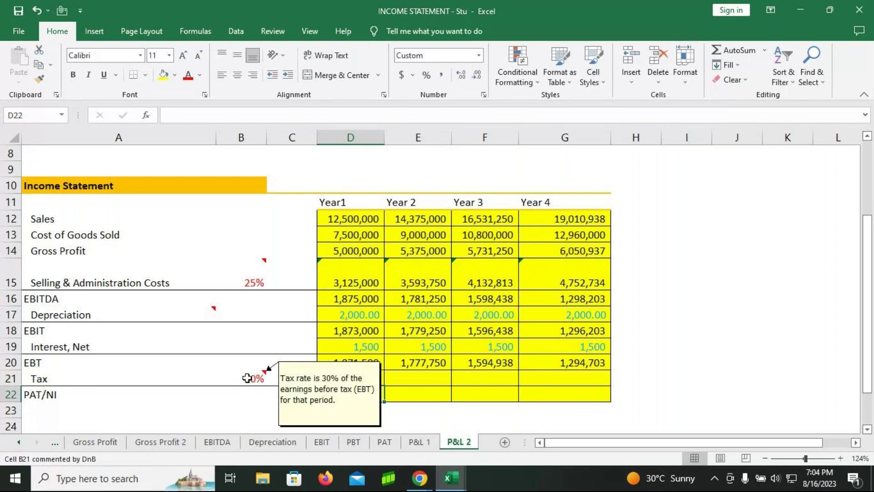
key(Return)
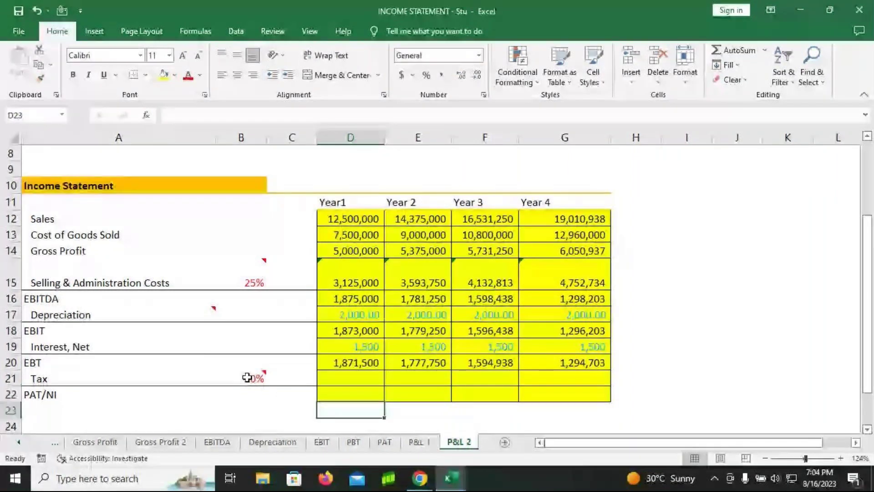
click(374, 373)
text(=)
click(337, 362)
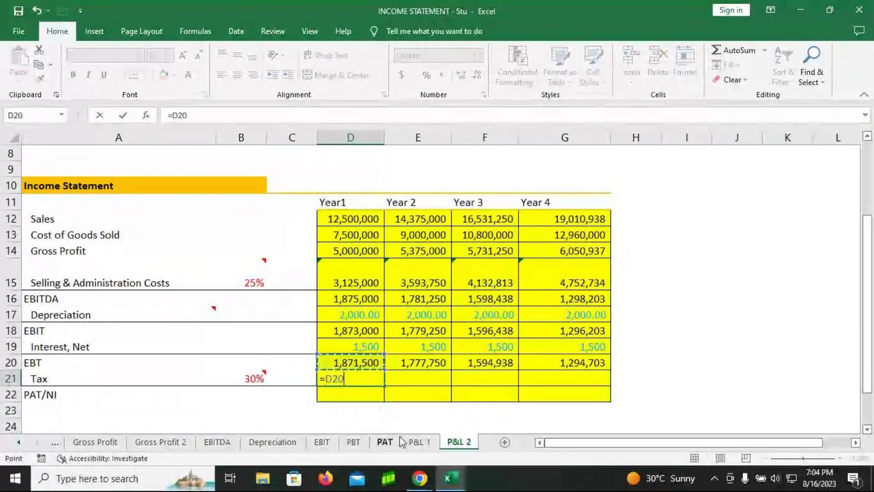
text(*30%)
key(Return)
click(366, 382)
drag(385, 386, 553, 388)
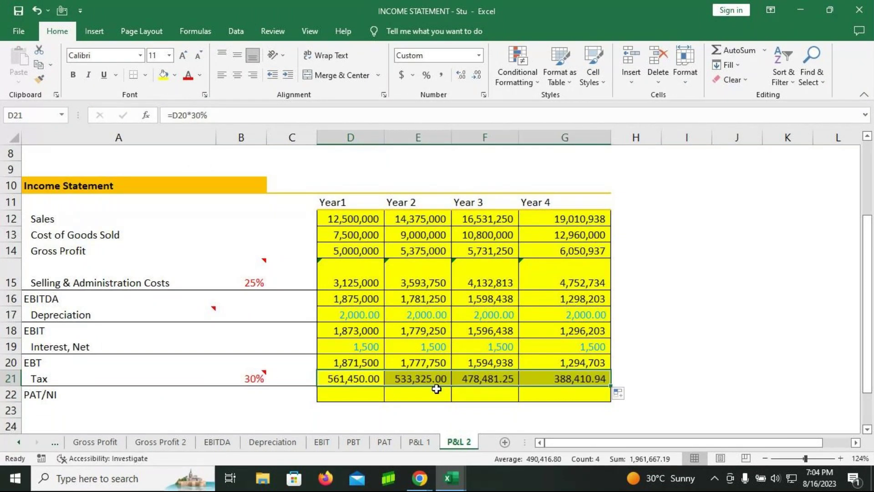
click(370, 391)
Fill PAT/NI as =D20-D21 across Years 1–4, then close the workbook
text(=)
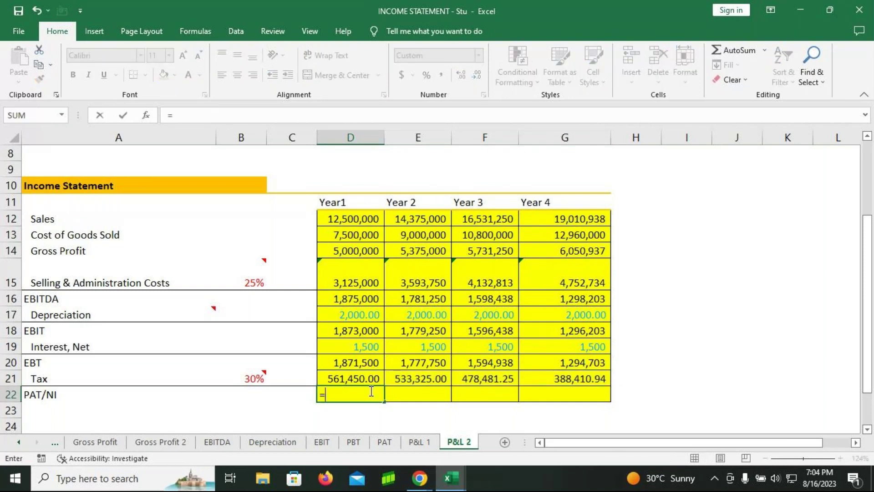
click(356, 363)
text(-)
key(Up)
key(Return)
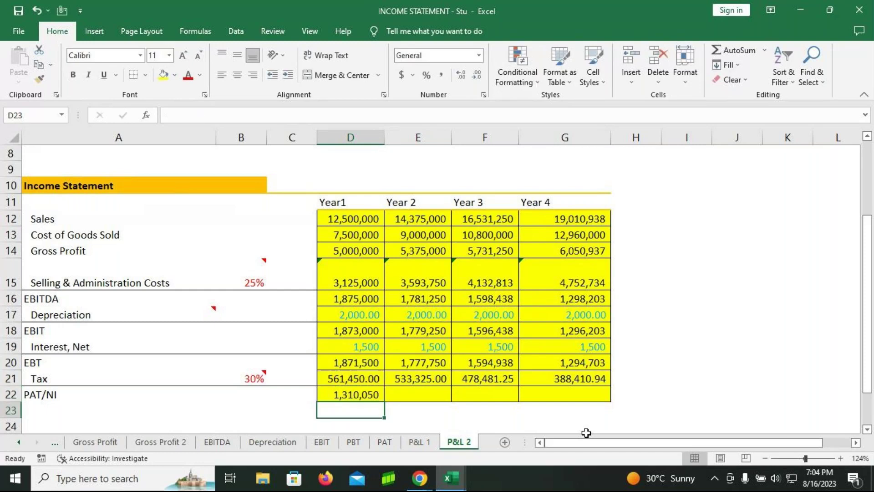
click(359, 395)
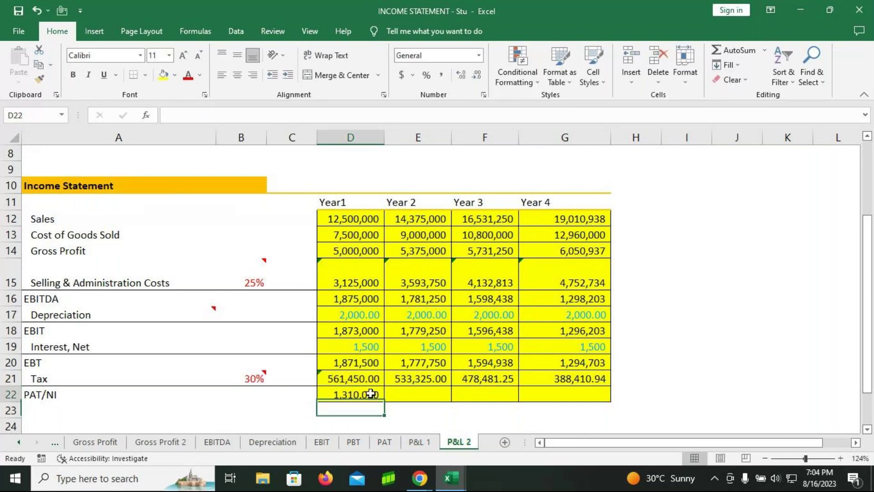
drag(385, 402, 585, 410)
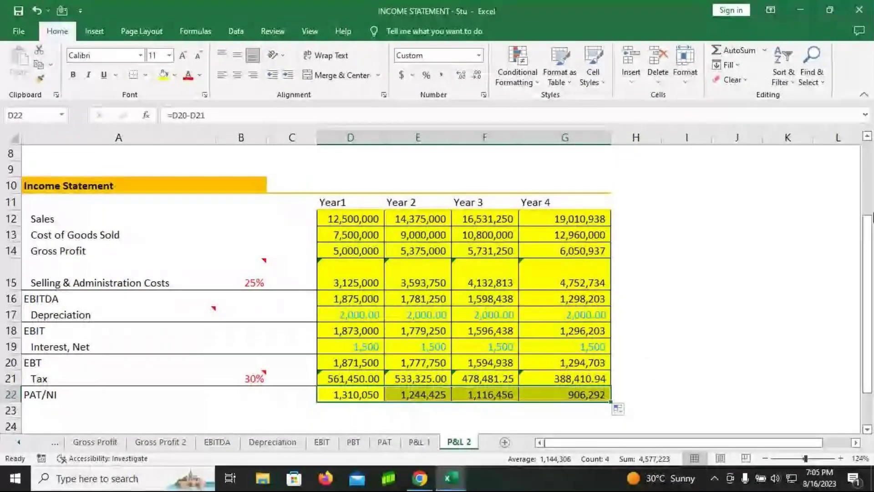
click(859, 9)
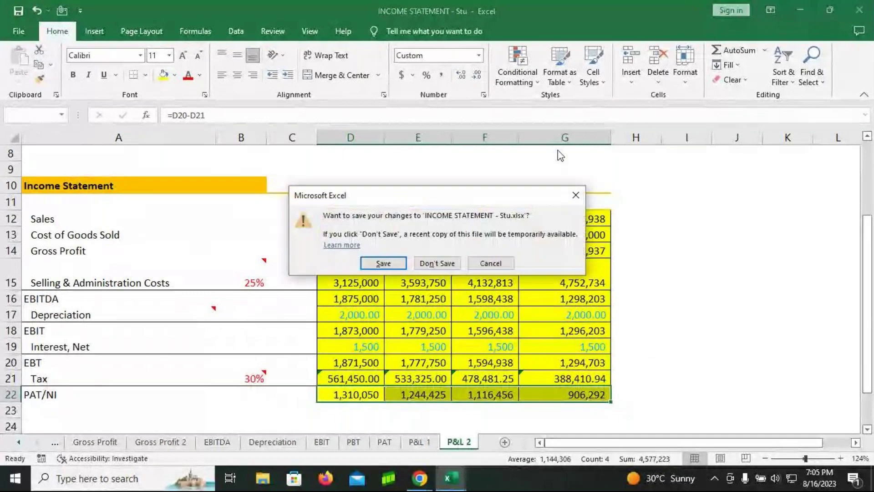
Discard the unsaved changes and switch to the Income Statement-Excercise workbook
click(441, 266)
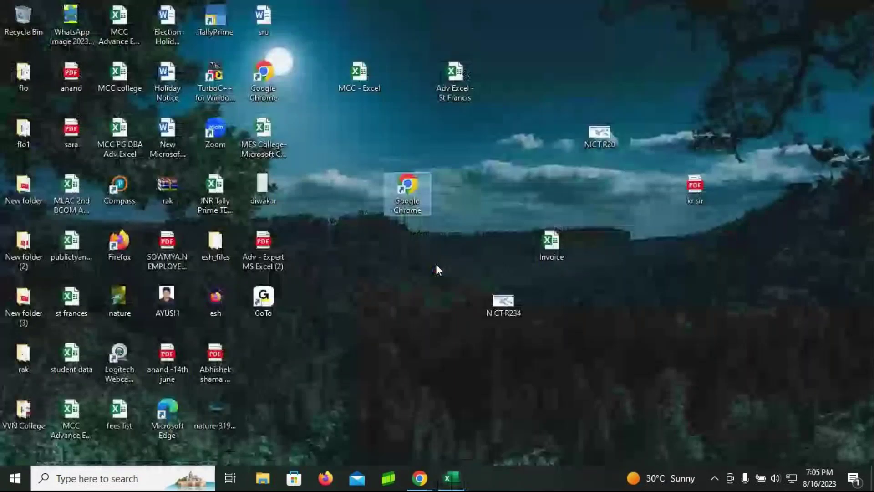
click(456, 473)
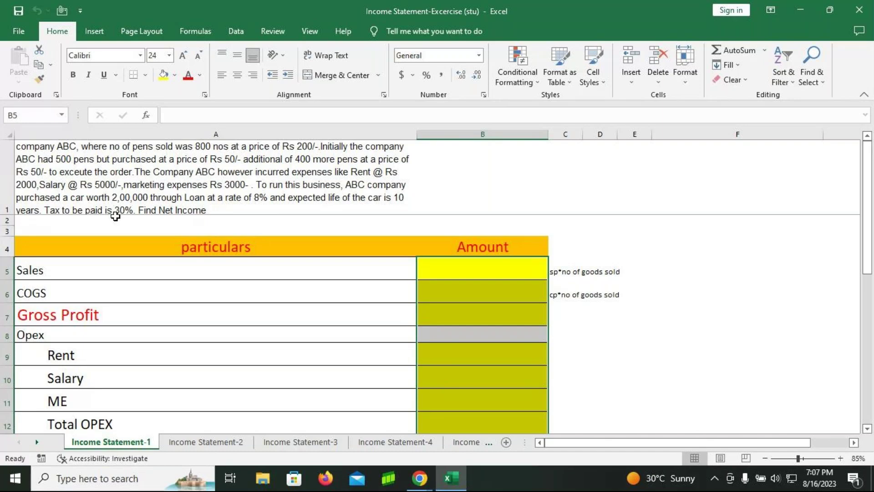
Enter Sales =800*200 (160000), COGS =800*50 (40000) and Gross Profit =B5-B6
click(455, 279)
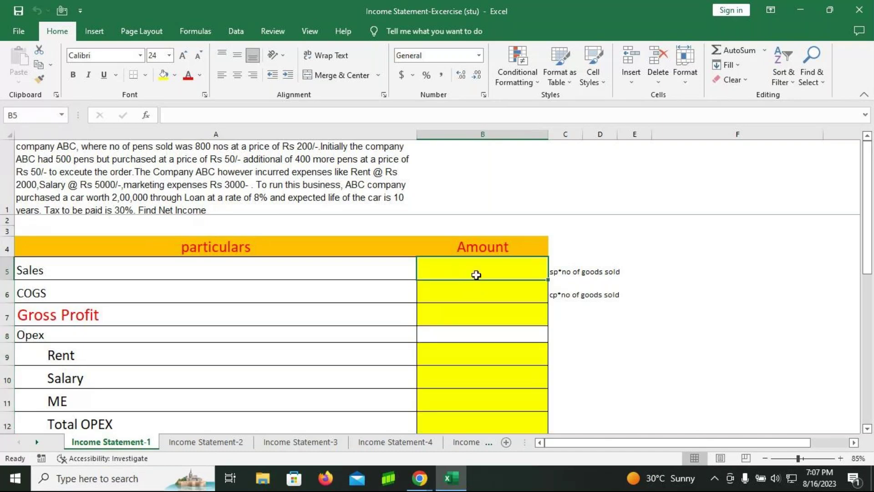
text(=)
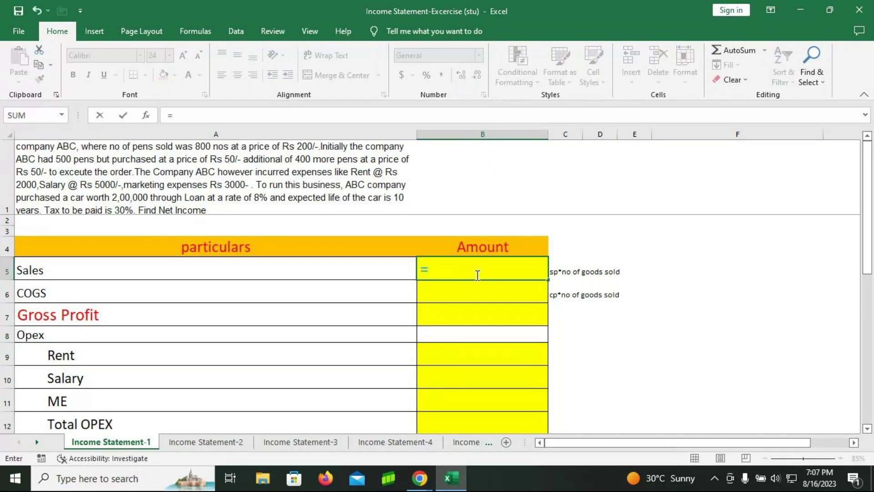
text(800*200)
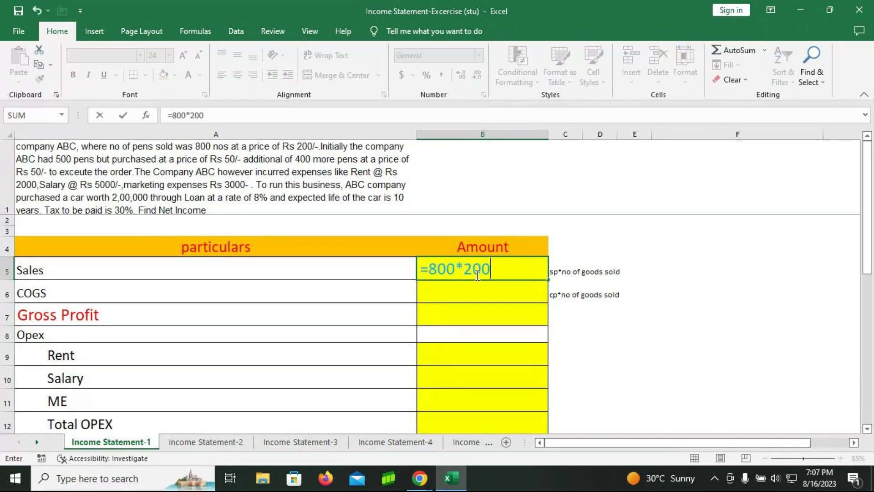
key(Return)
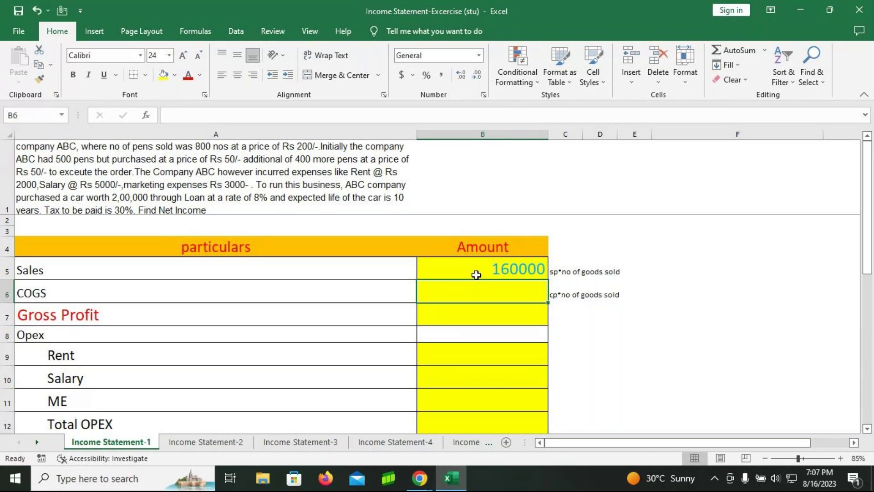
text(=800)
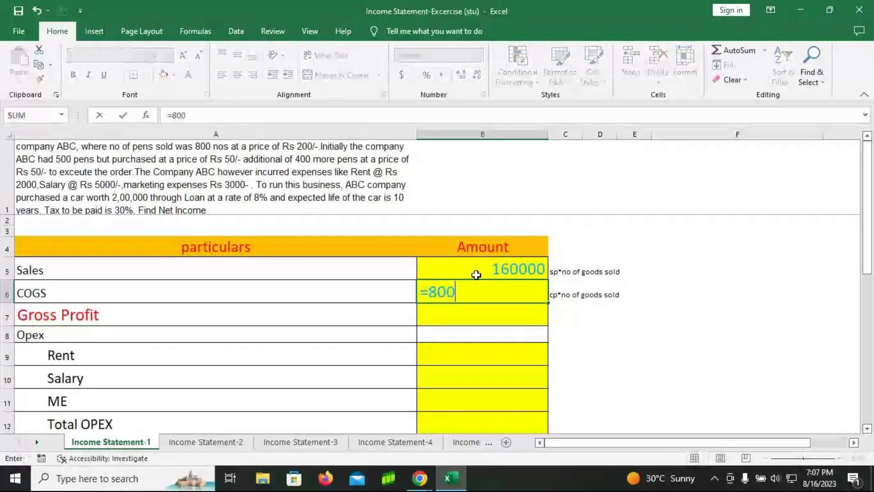
text(*)
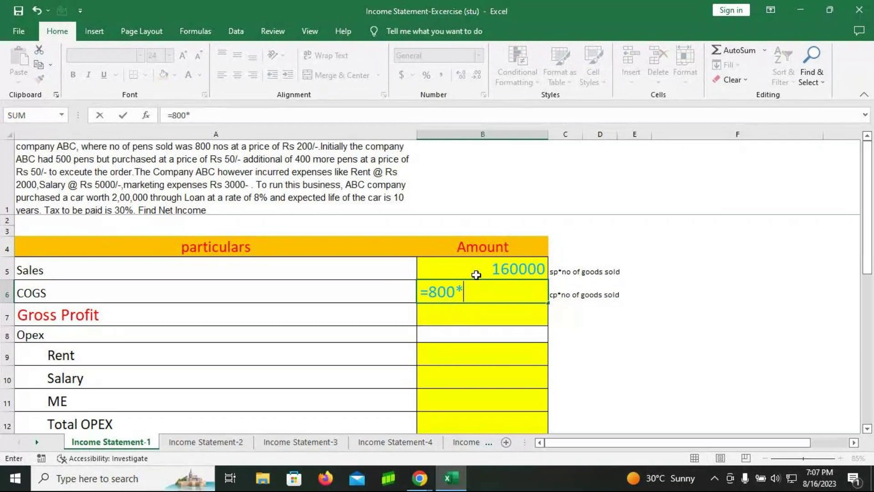
text(50)
key(Return)
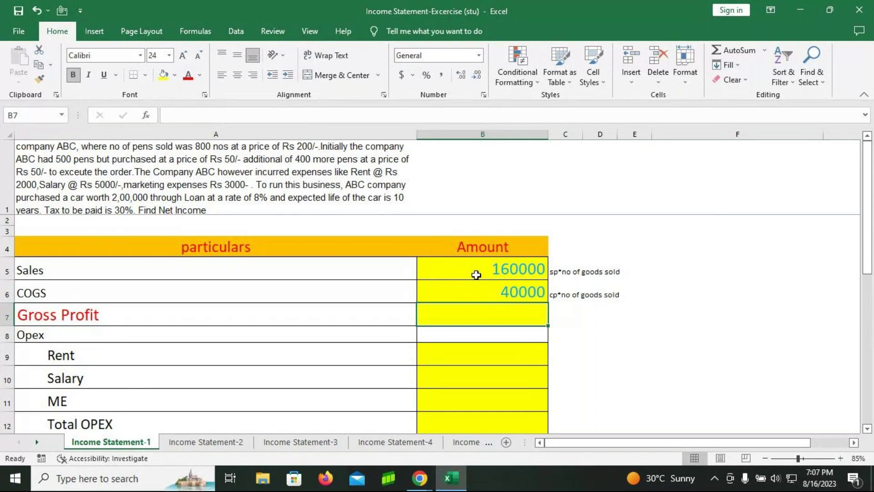
text(=)
click(476, 274)
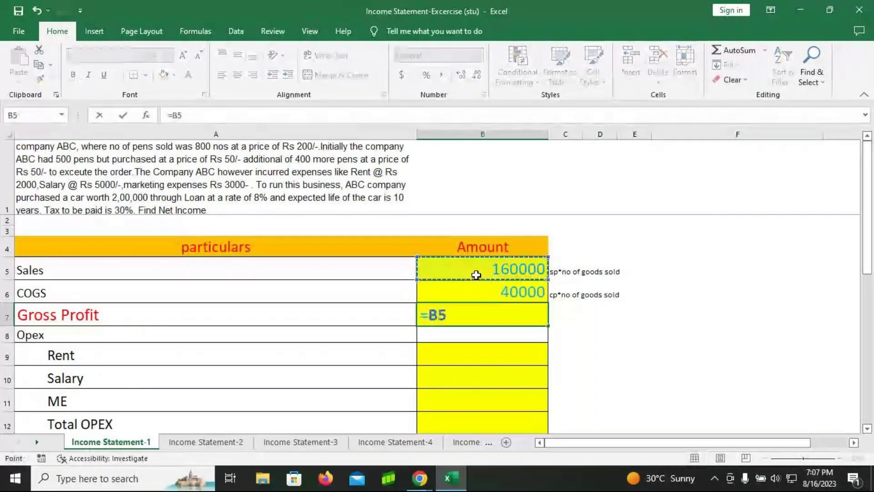
text(-)
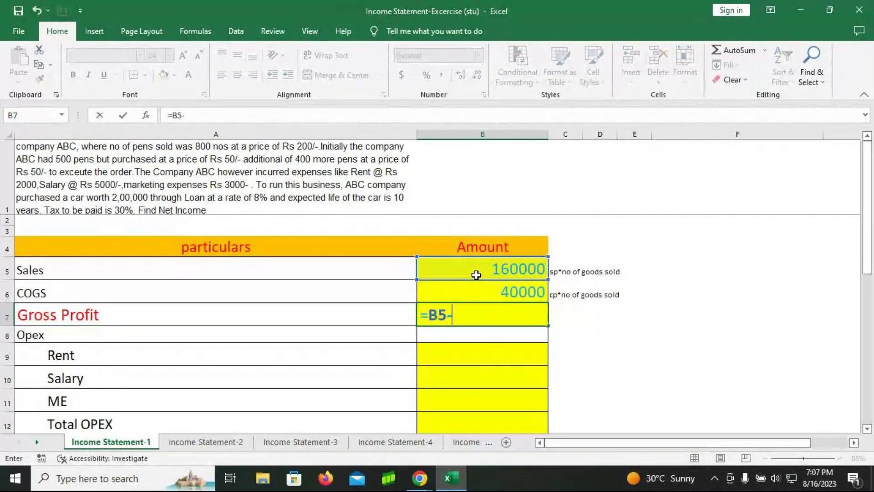
text(B6)
key(Return)
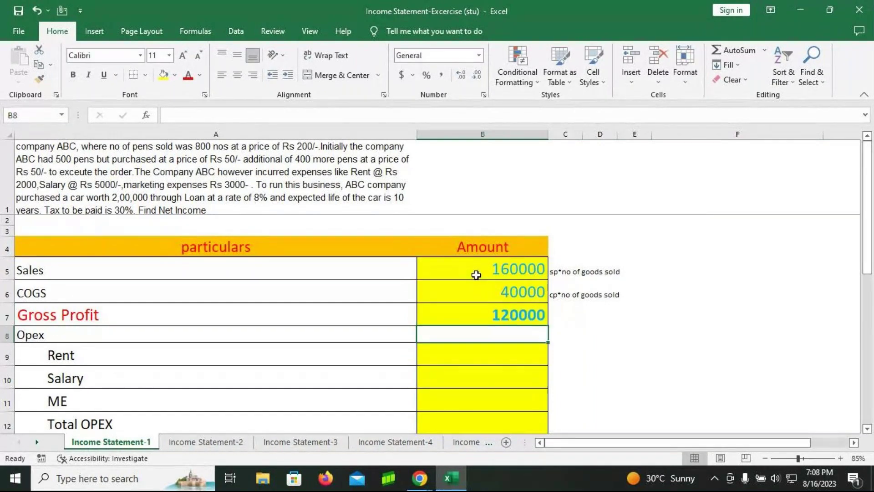
Enter operating expenses: Rent 2000, Salary 5000 and marketing 3000
key(Return)
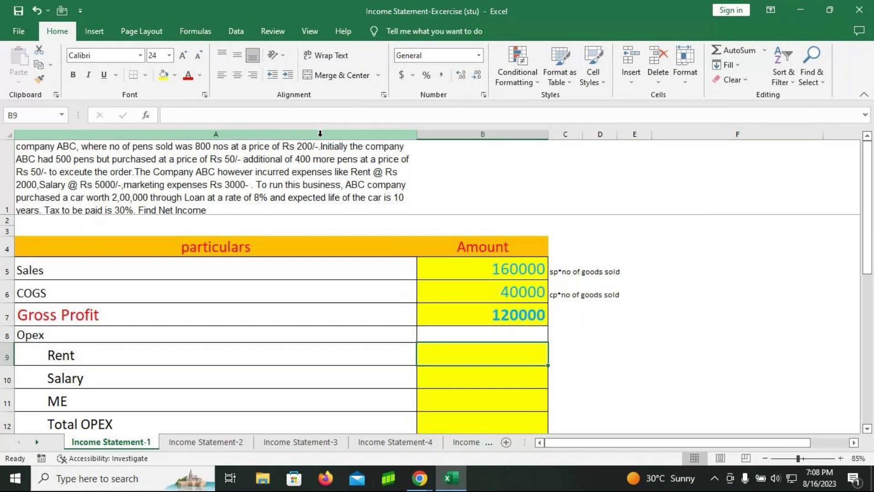
text(=2000)
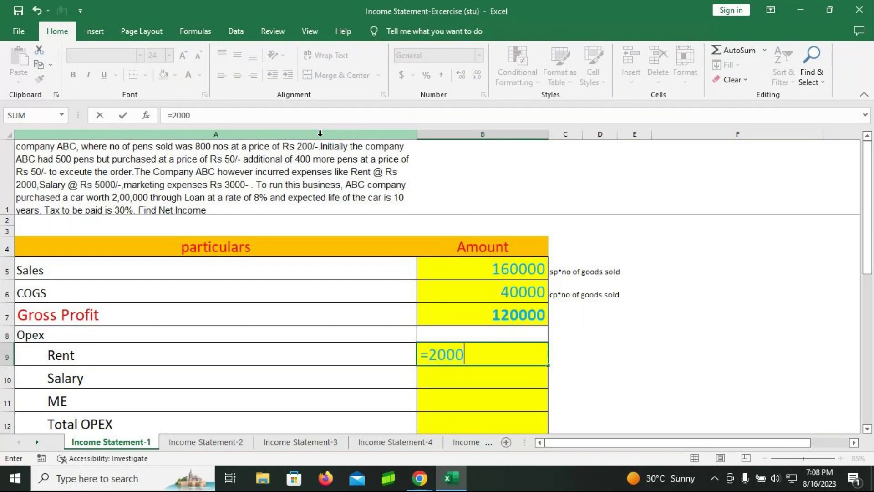
key(Return)
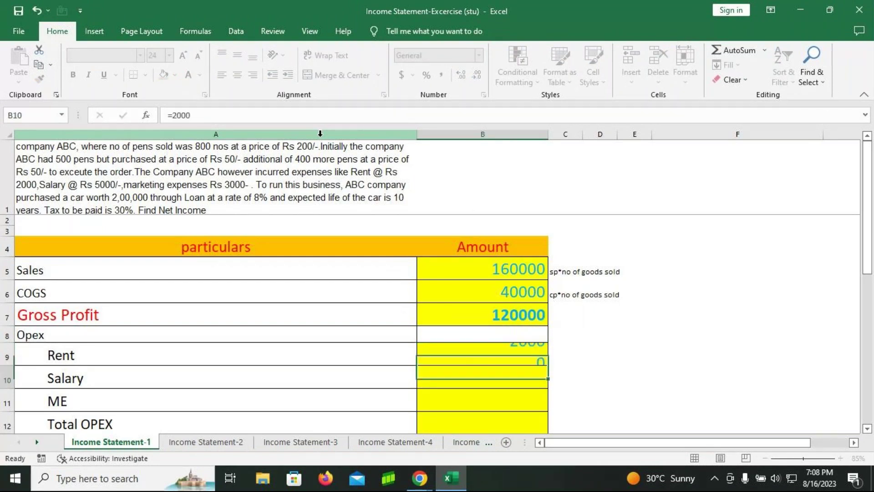
text(=5000)
key(Return)
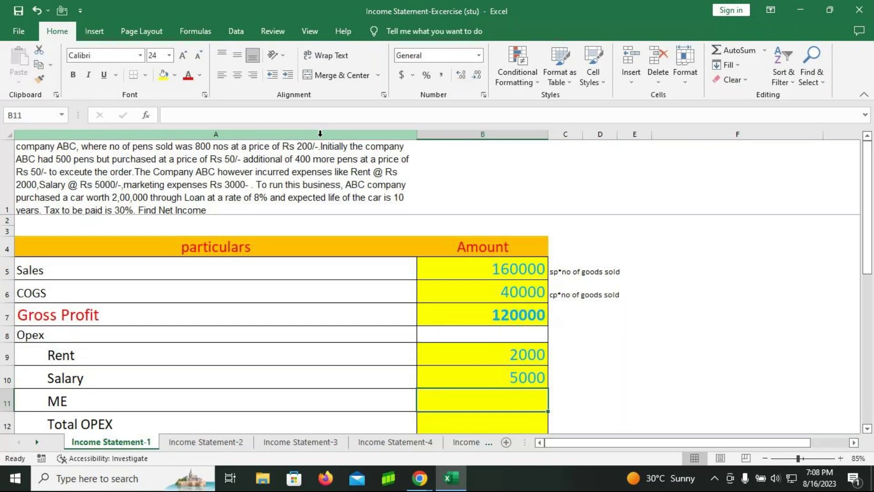
text(=3)
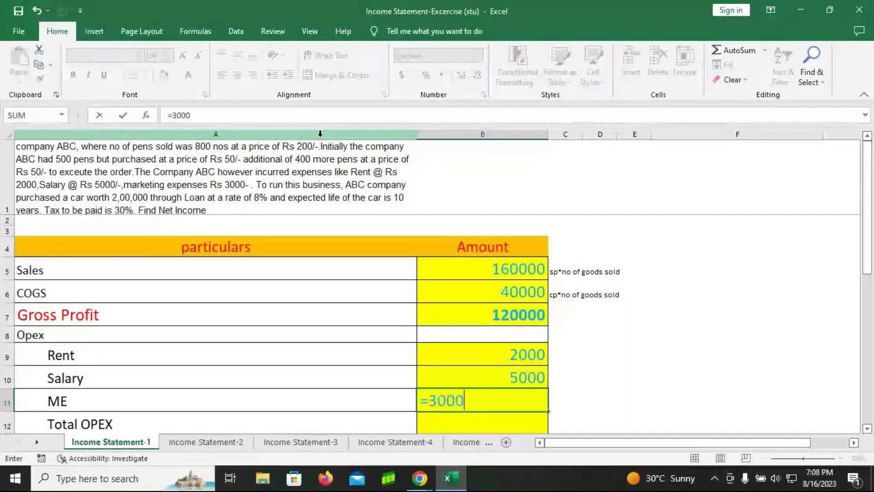
text(000)
key(Return)
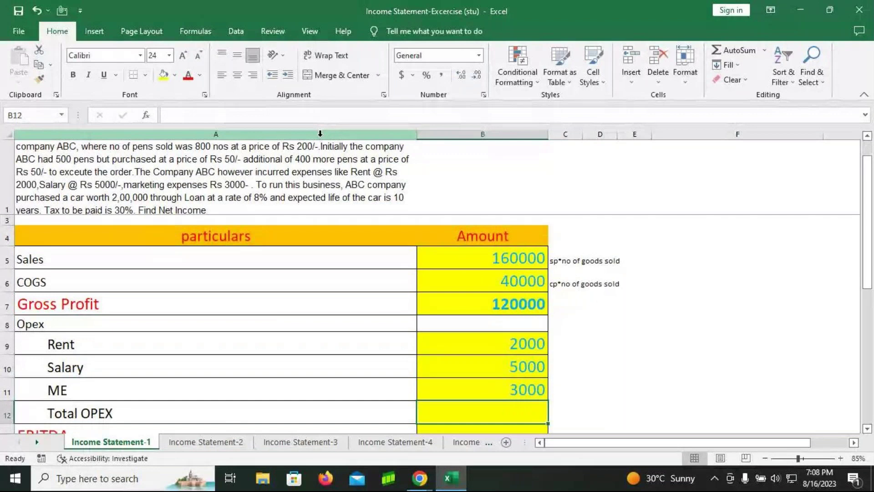
Total OPEX with AutoSum in B12 and set EBITDA to =B7-B12 (110000)
key(alt)
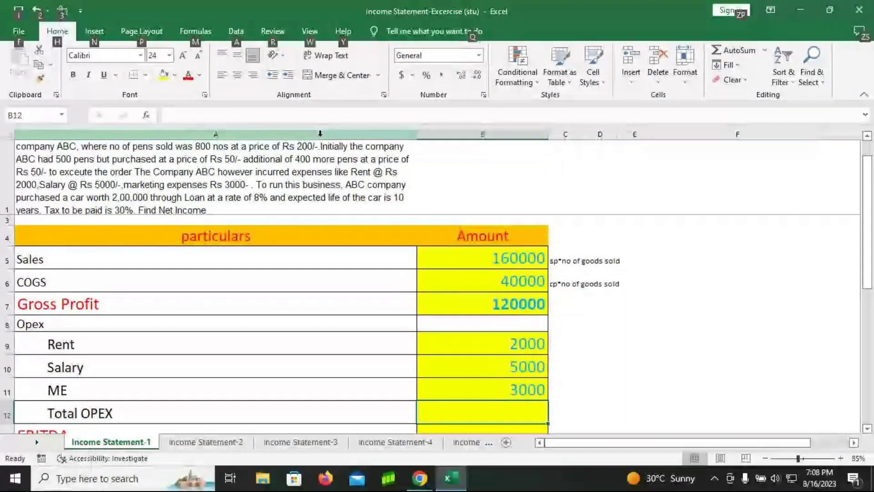
key(alt)
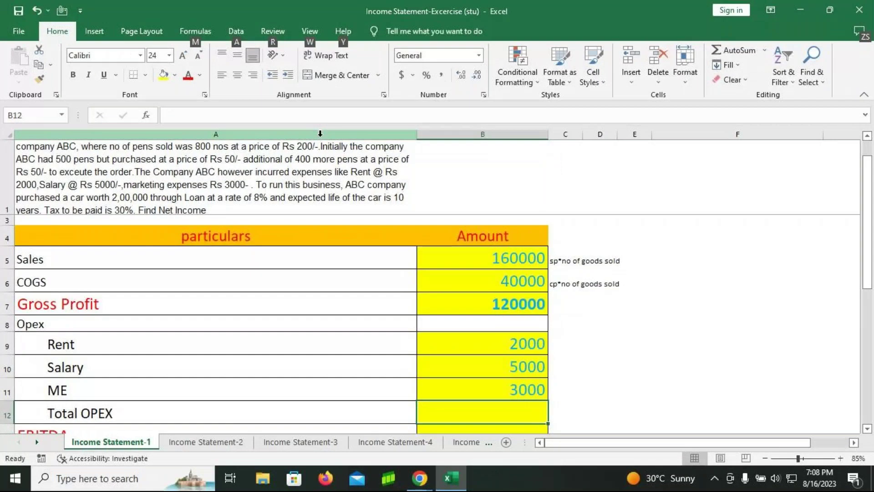
key(alt+equal)
key(Return)
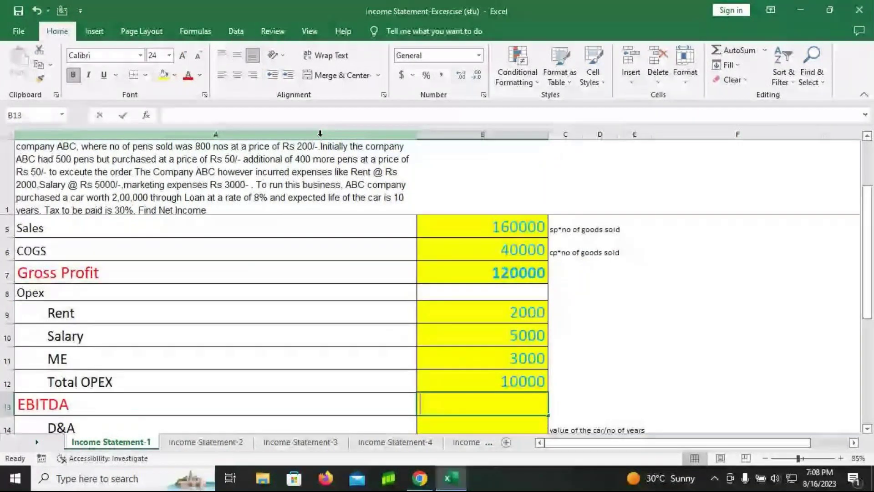
text(=)
click(448, 280)
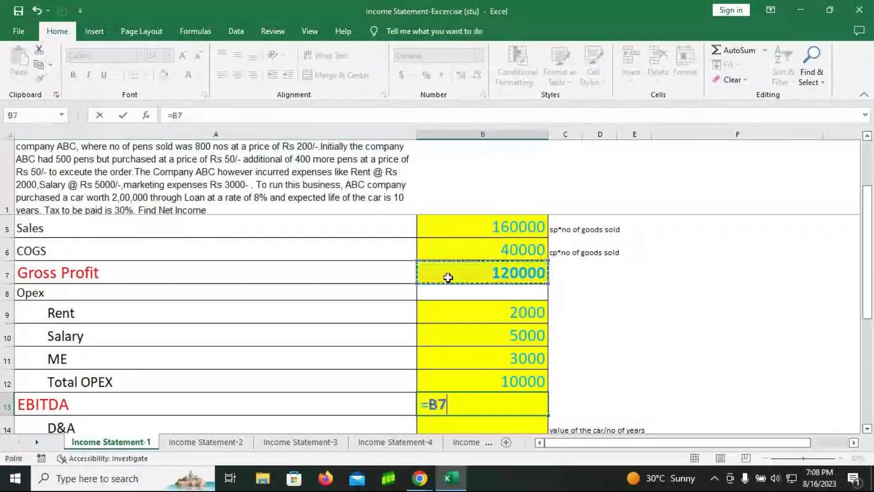
text(-)
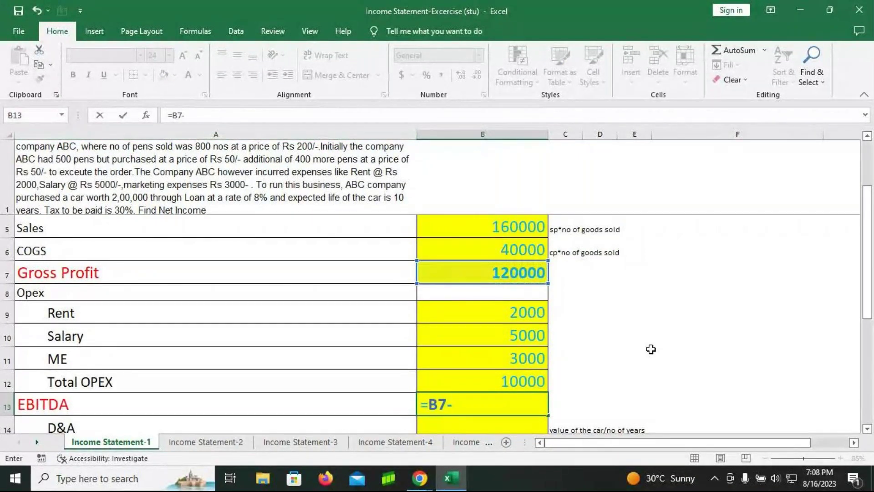
key(Up)
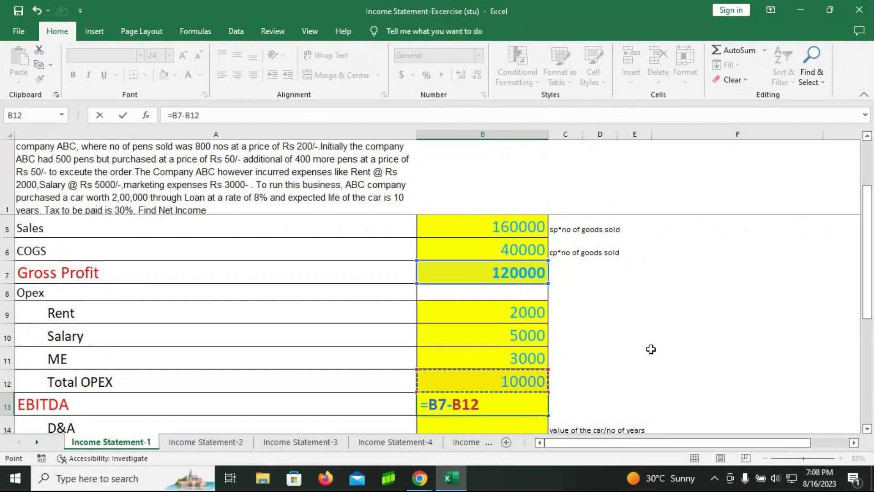
key(Return)
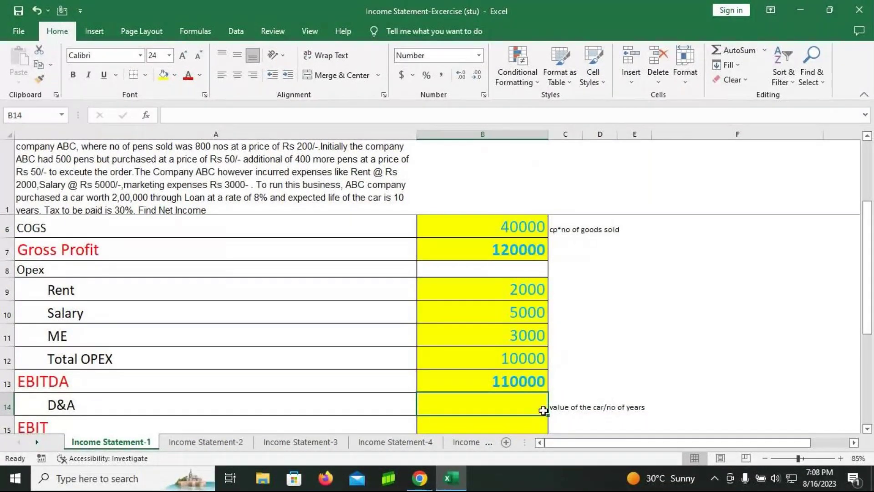
Enter D&A as =200000/10 (20,000) and EBIT as =B13-B14 (90,000)
text(=200000)
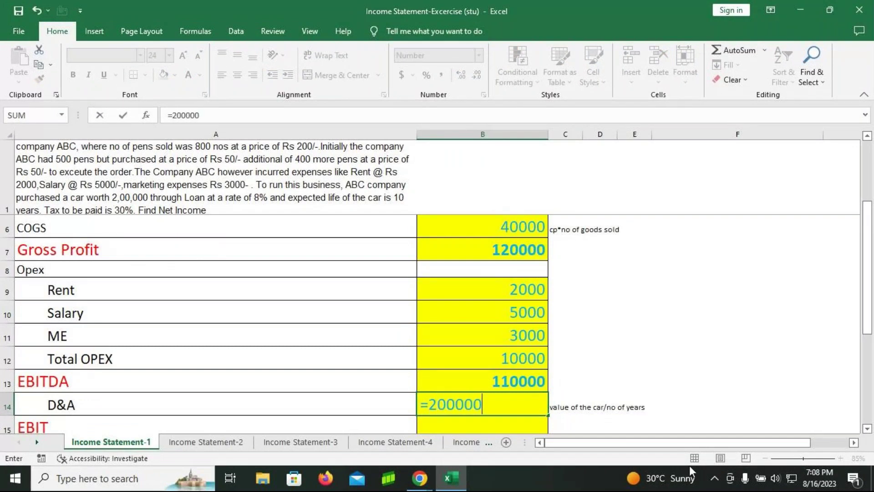
text(*)
key(BackSpace)
text(/10)
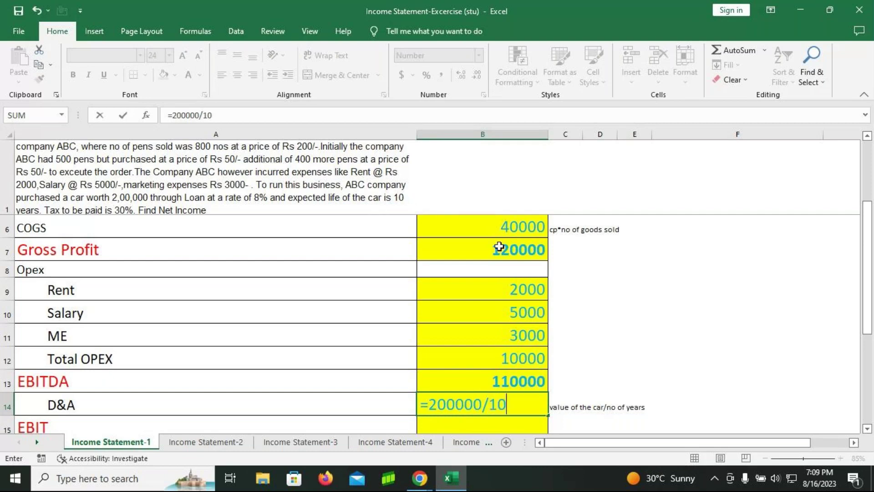
key(Return)
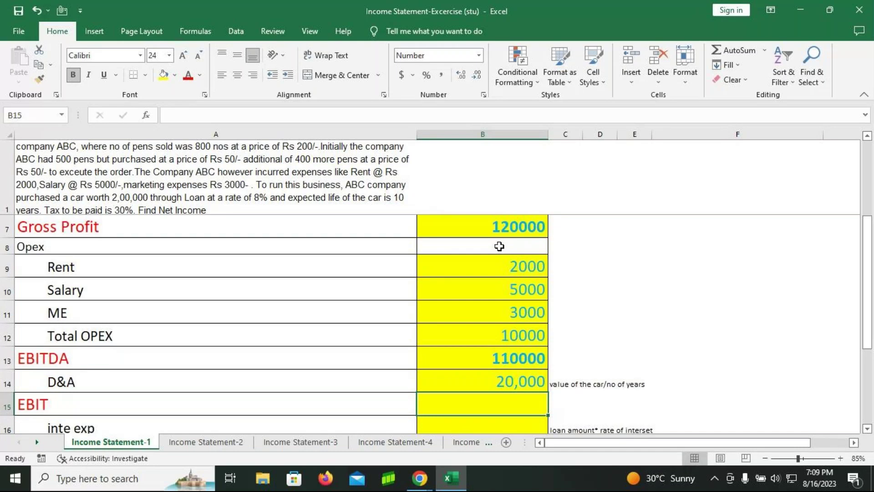
text(=)
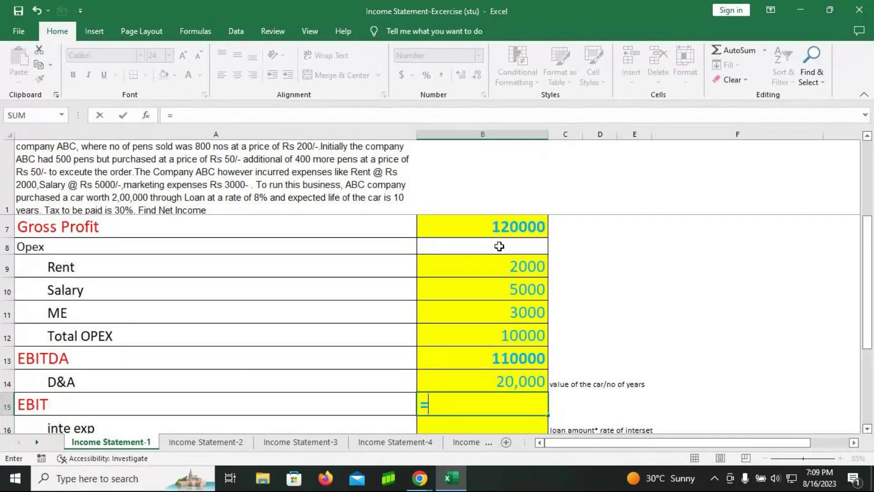
text(B13-)
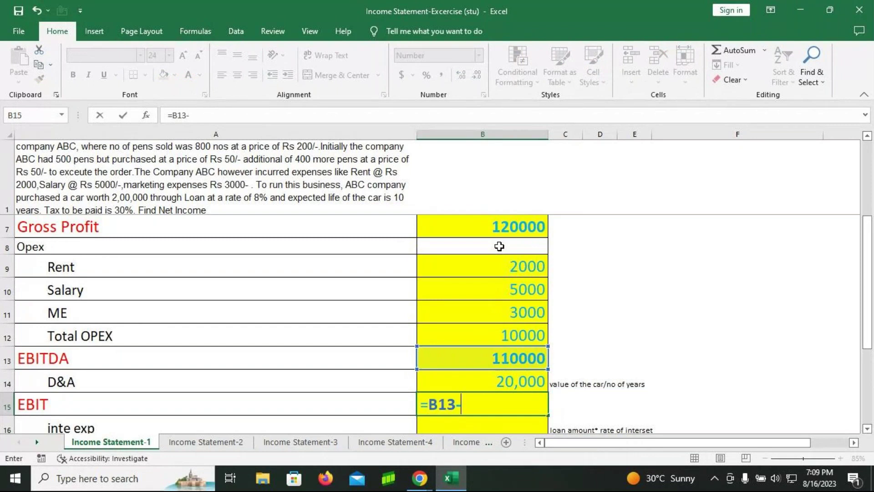
key(Up)
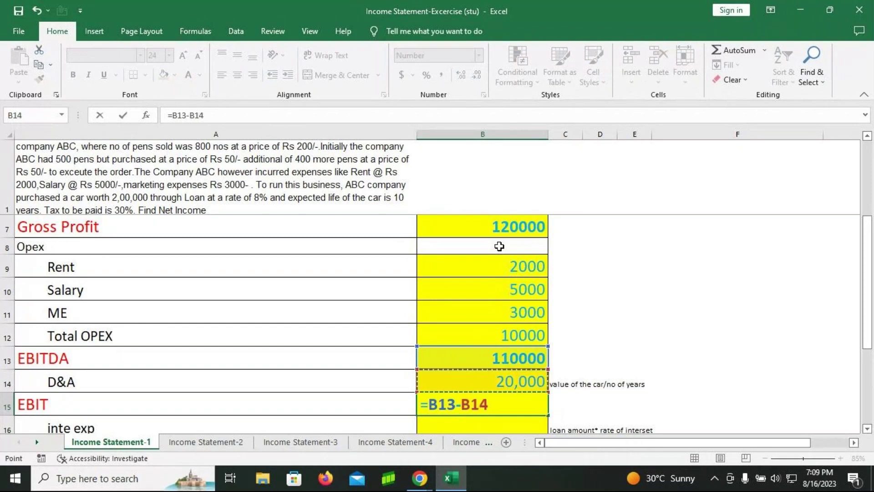
key(Return)
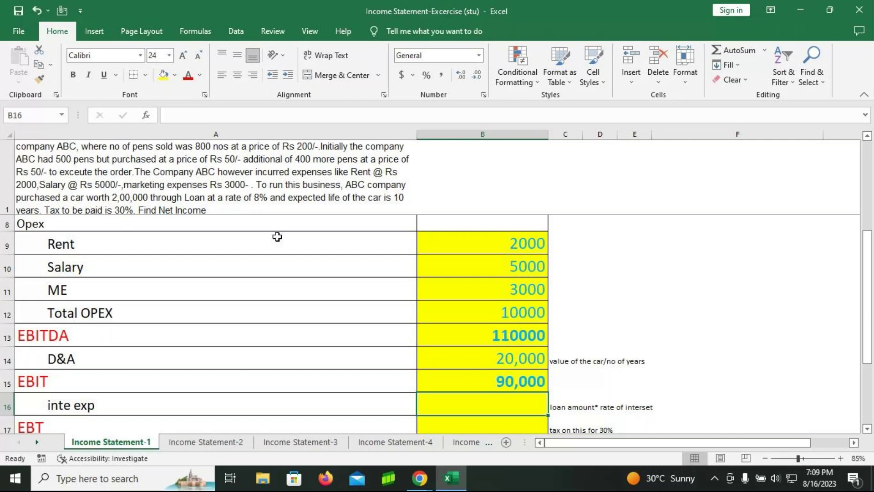
Enter interest expense as =200000*8% (16000) in B16 and EBT as =B15-B16 (74,000) in B17
text(=200000*8%)
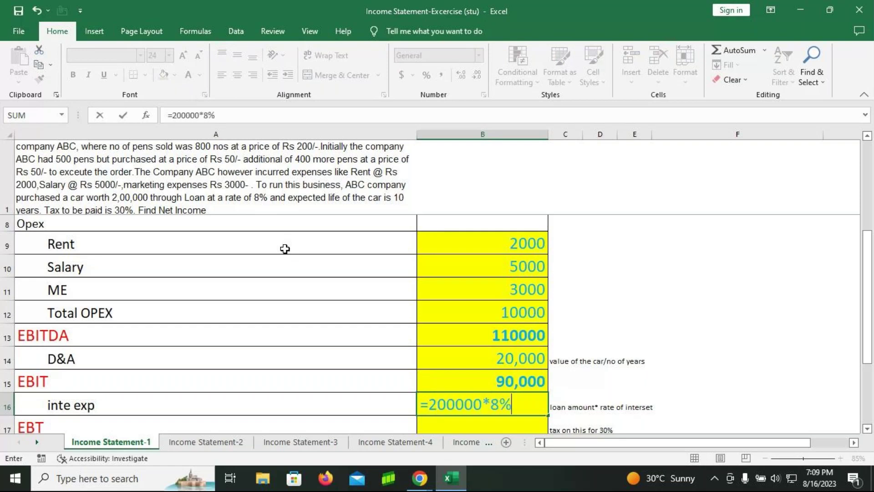
key(Return)
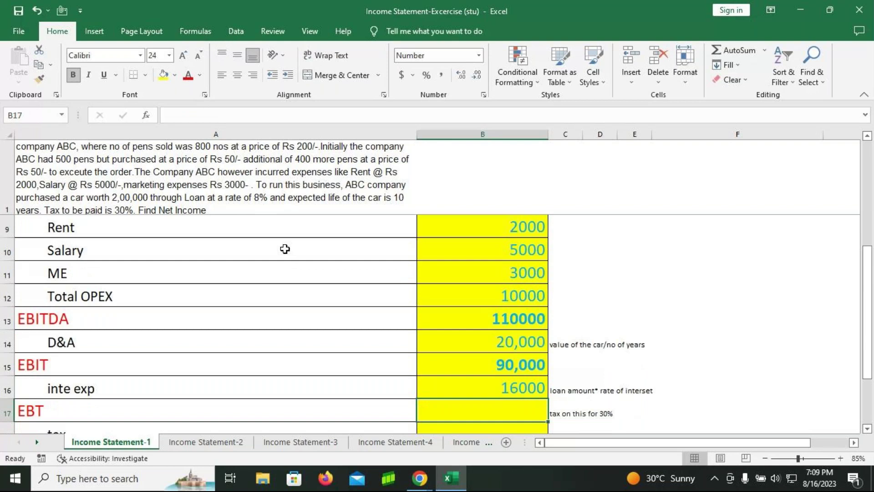
text(=)
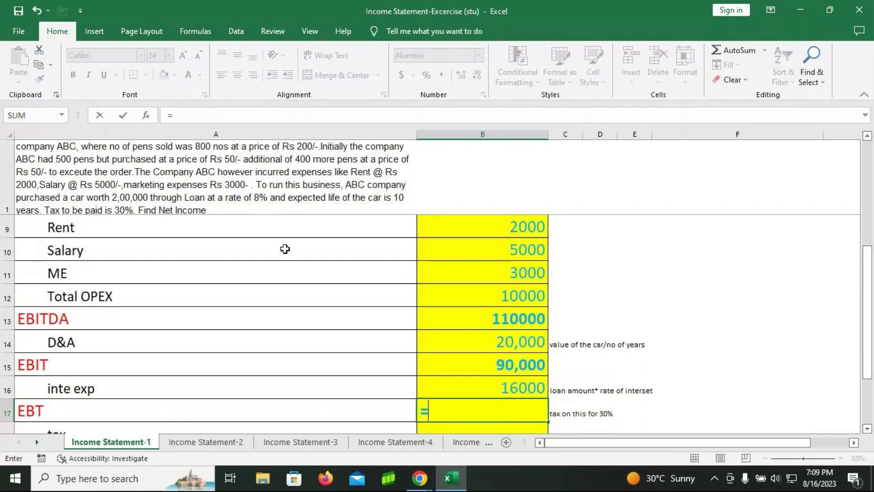
key(Up)
key(Up)
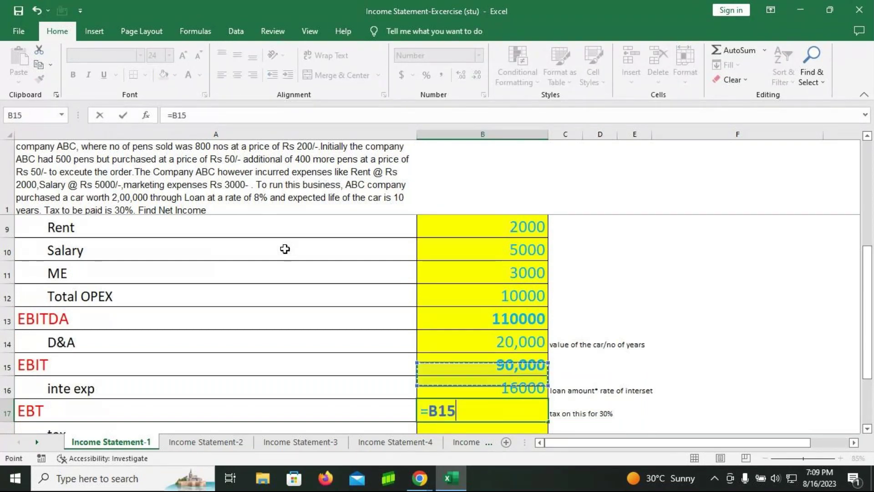
text(-)
key(Up)
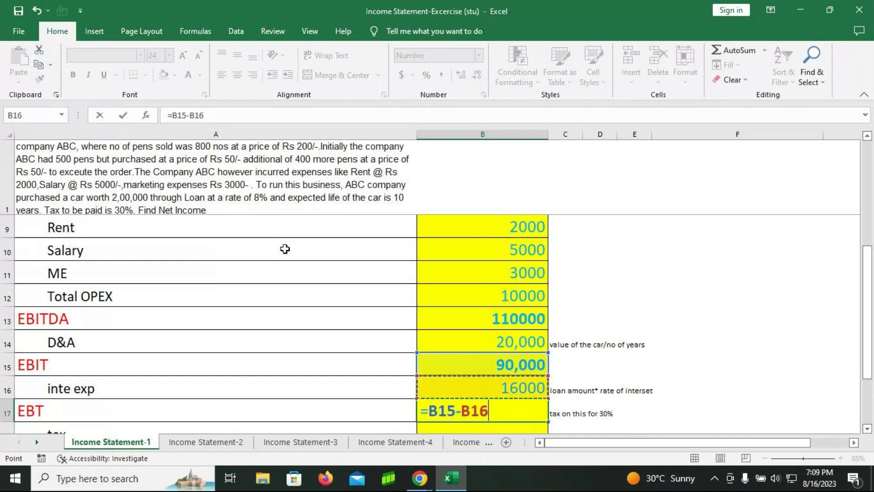
key(Return)
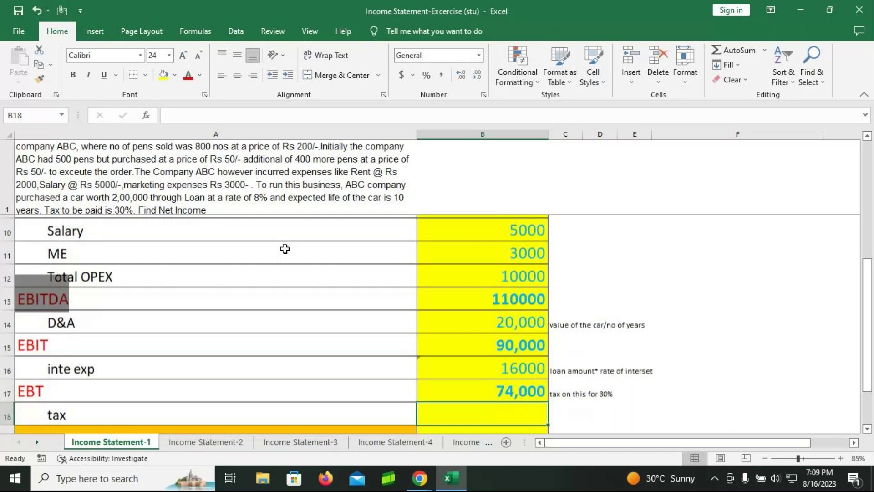
Enter 30% tax as =B17*30% (22200) in B18 and PAT/NI as =B17-B18 (51,800) in B19
text(=)
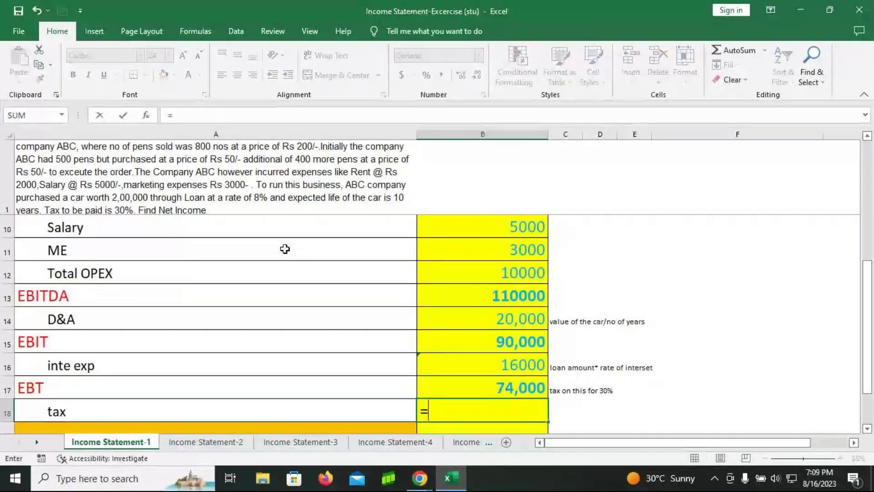
key(Up)
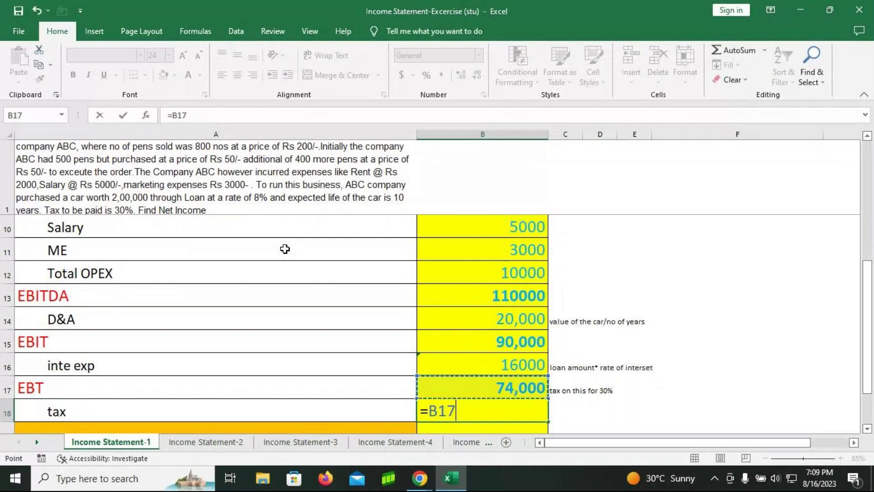
text(*30%)
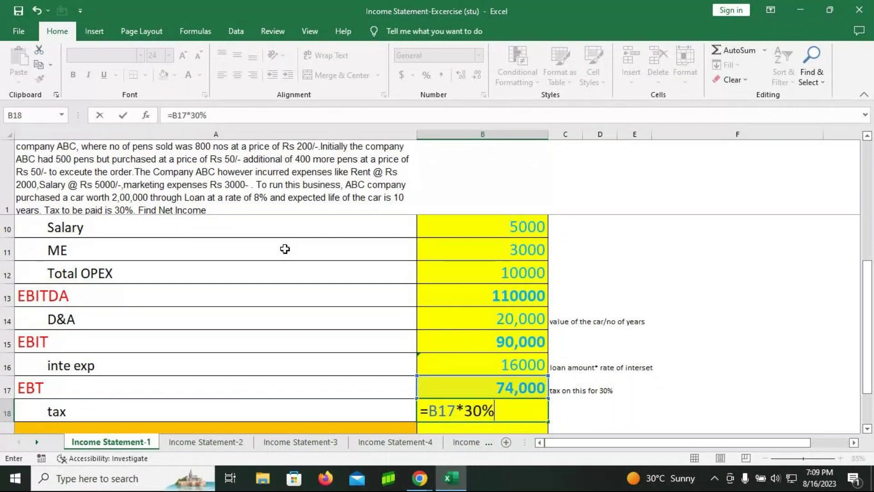
key(Return)
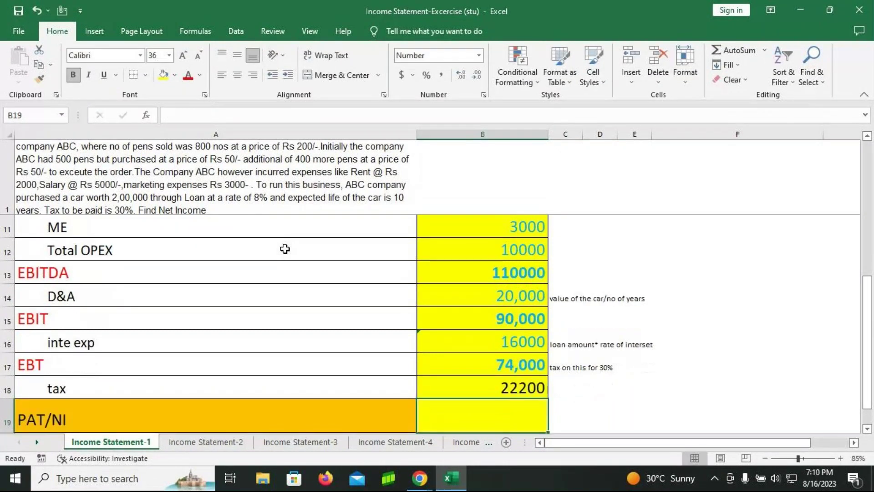
text(=)
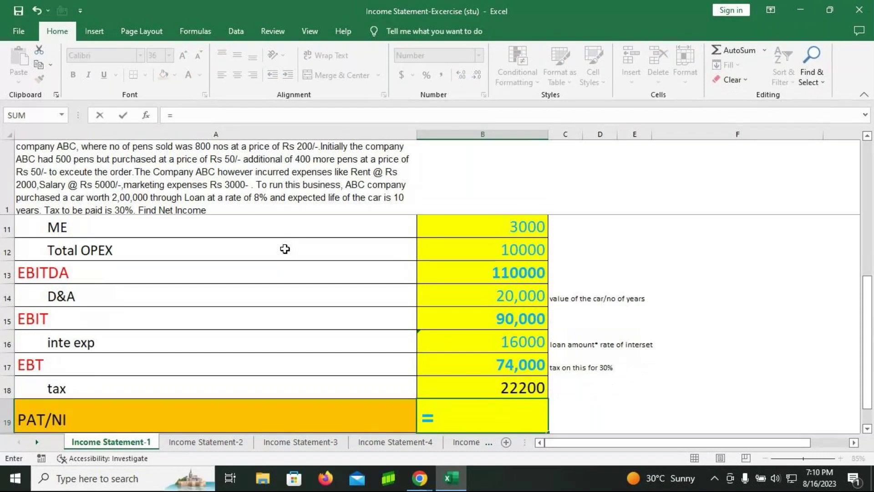
key(Up)
key(Up)
text(-)
key(Up)
key(Return)
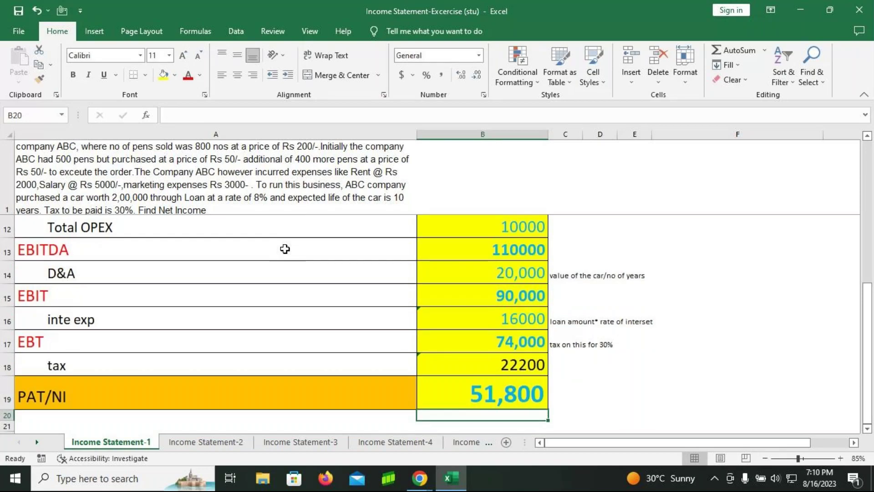
scroll(526, 334, up, 2)
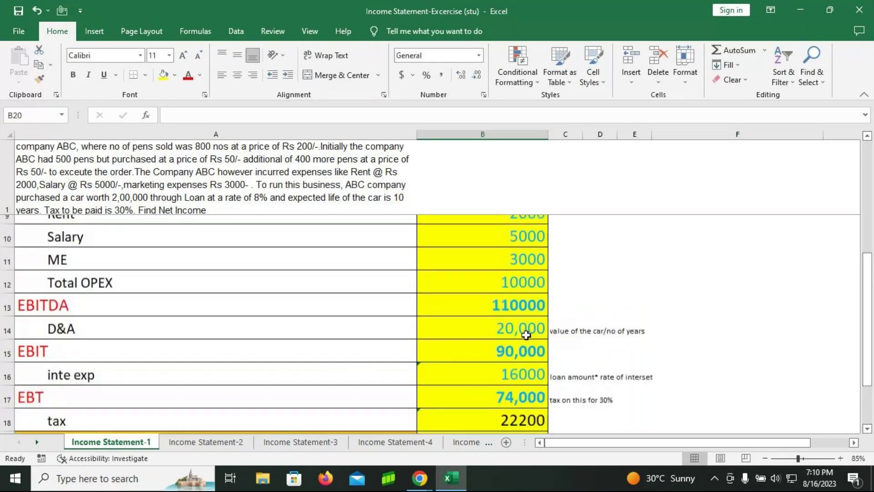
scroll(526, 334, up, 2)
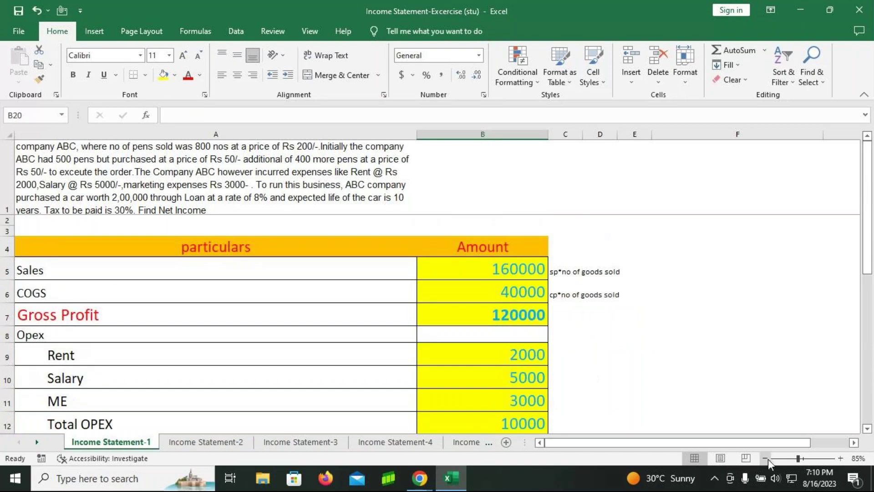
click(768, 459)
click(769, 459)
click(769, 459)
click(769, 459)
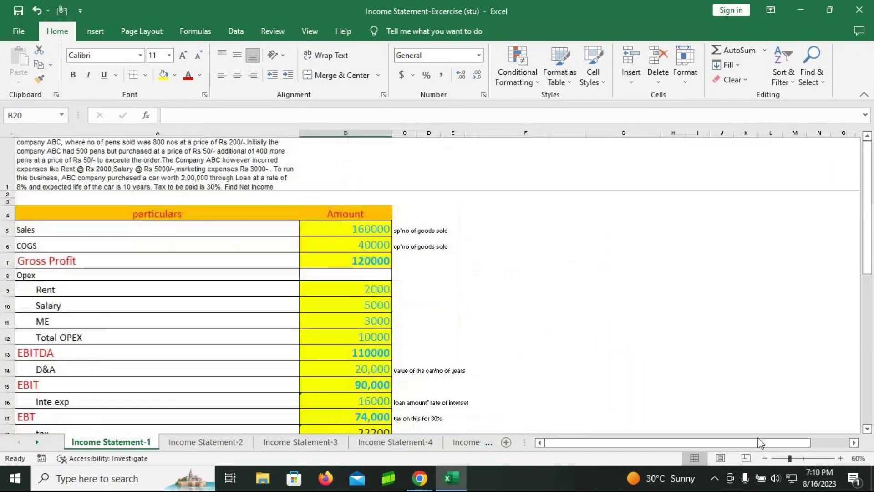
click(766, 459)
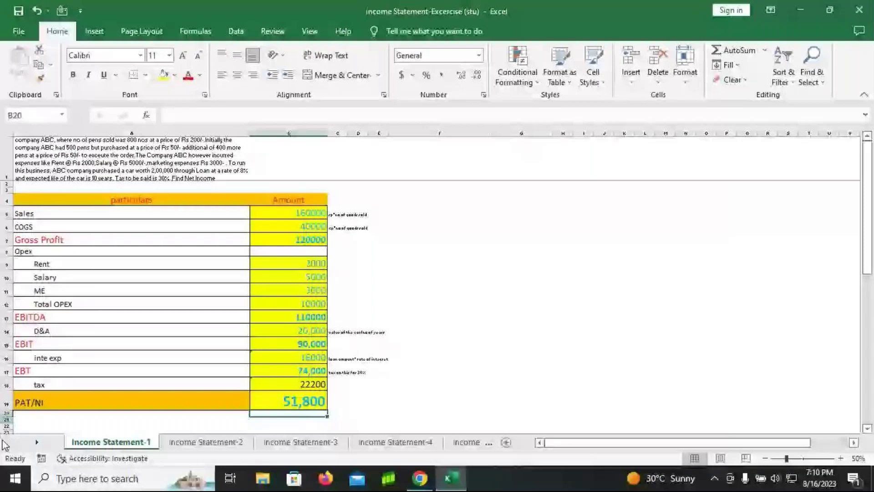
click(200, 443)
scroll(394, 314, up, 5)
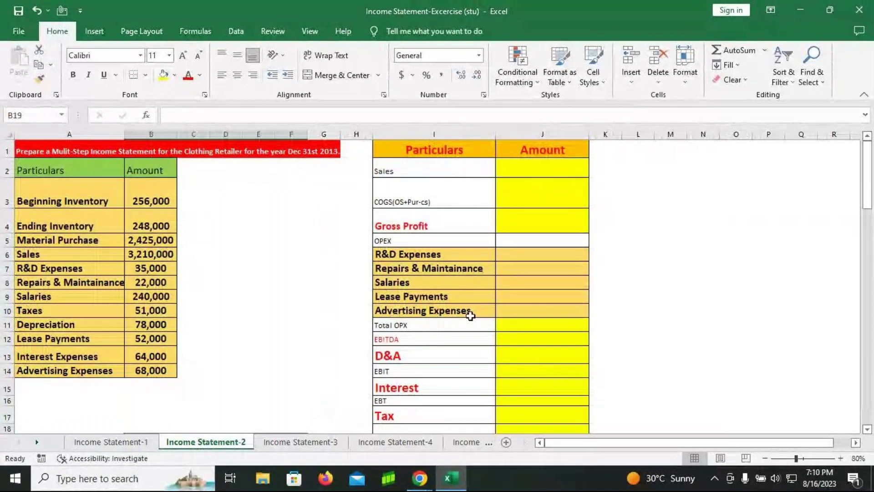
key(ctrl+Page_Up)
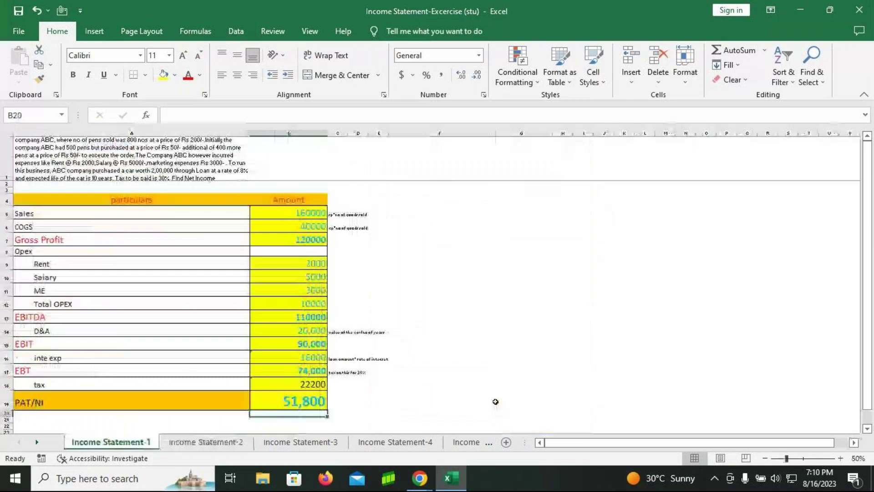
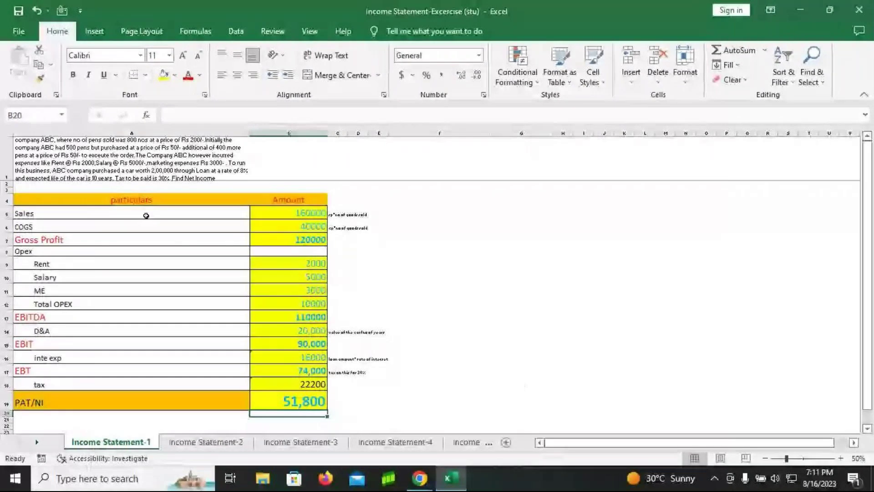
Preview the Income Statement-2 and Income Statement-3 sheets, then return to Income Statement-1
click(212, 440)
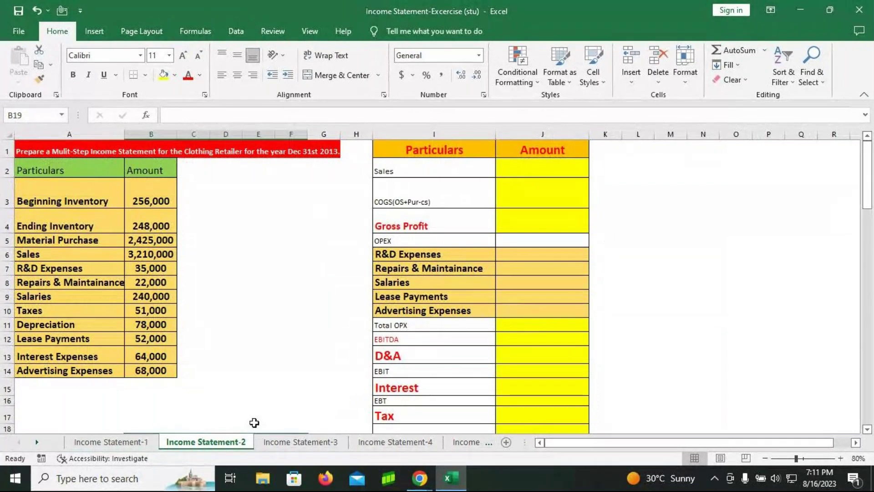
click(268, 442)
scroll(374, 363, up, 3)
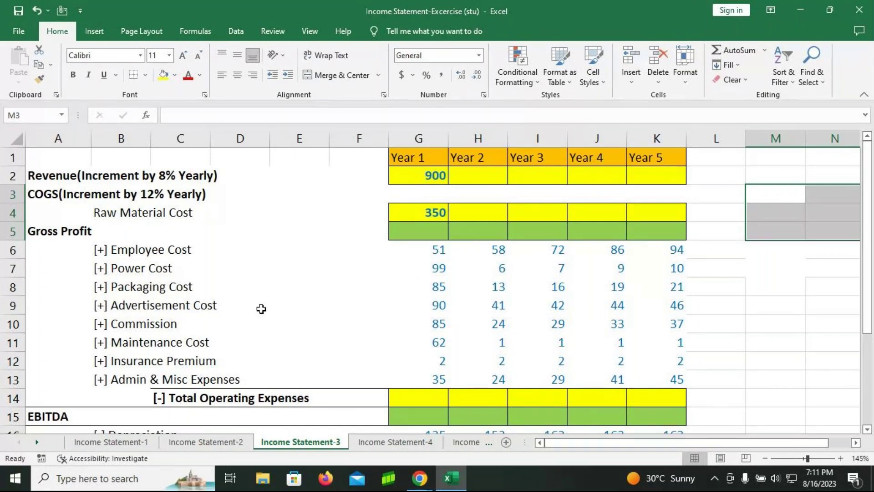
click(132, 441)
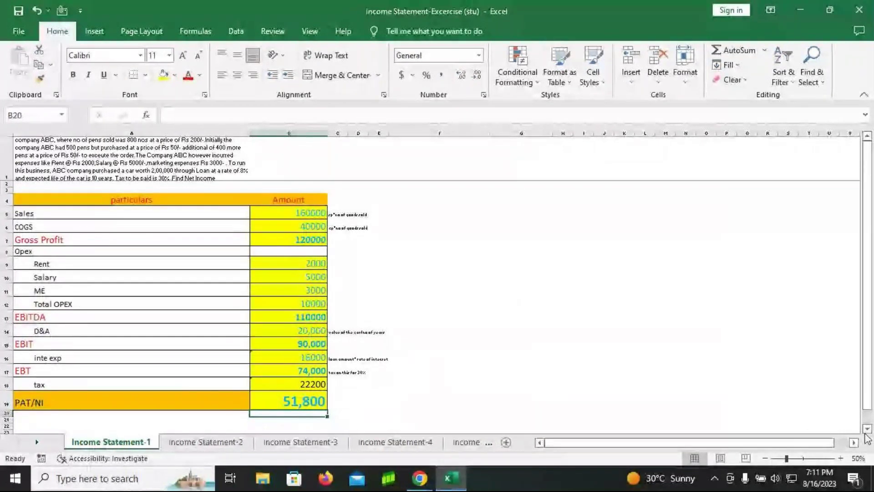
Zoom Income Statement-1 to 60% and check the EBT formula
scroll(867, 434, down, 1)
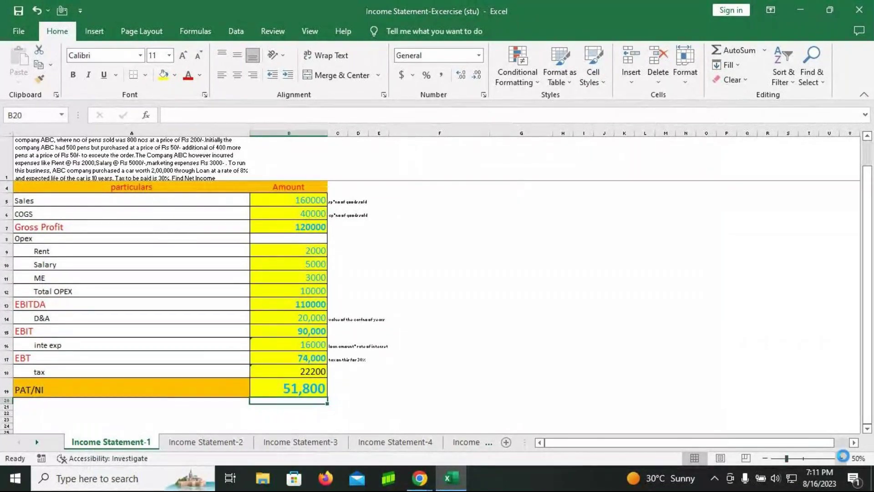
click(840, 458)
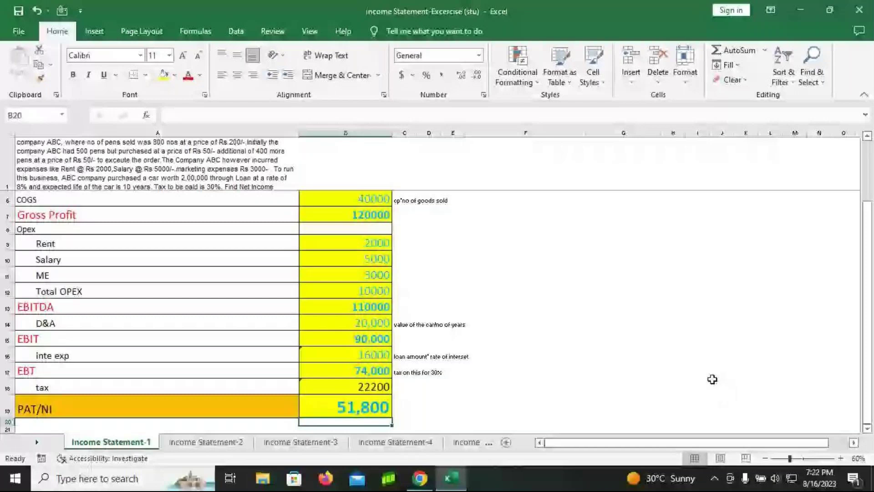
key(Up)
key(Up)
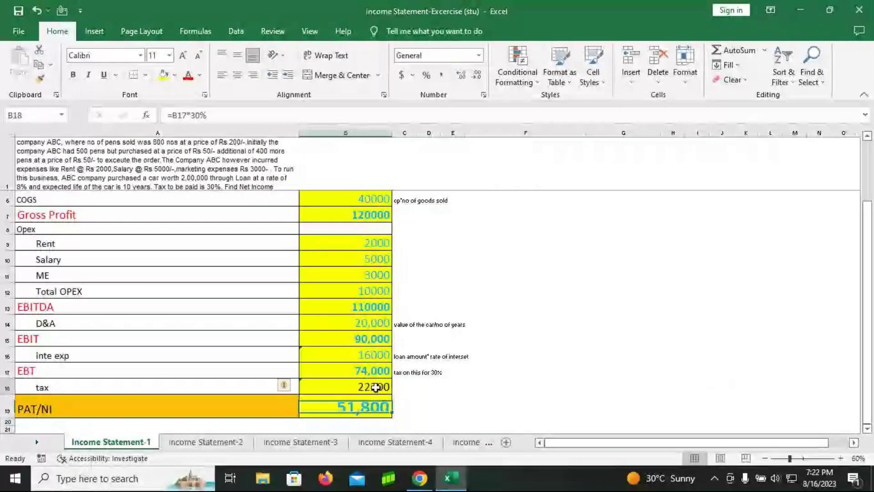
click(371, 372)
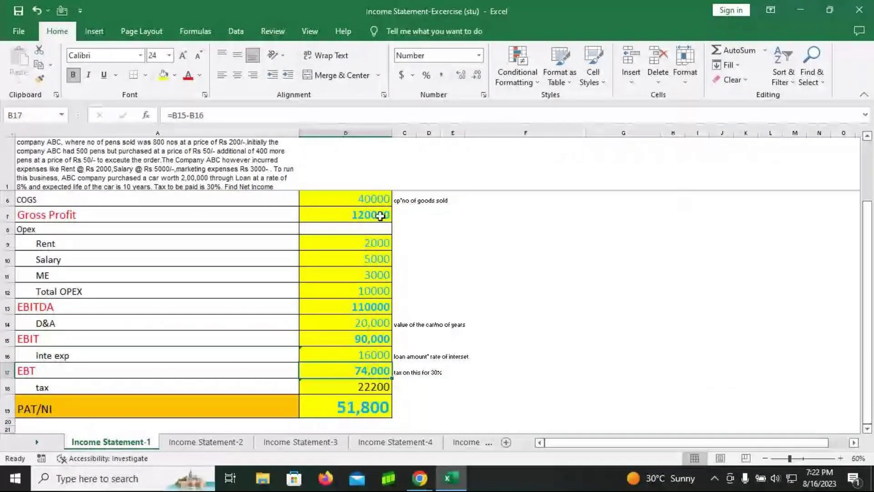
scroll(380, 217, up, 1)
click(373, 228)
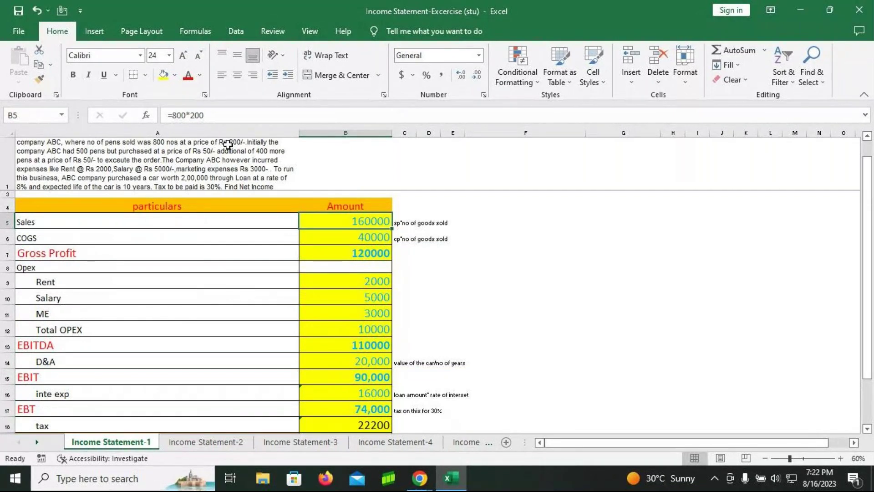
key(Down)
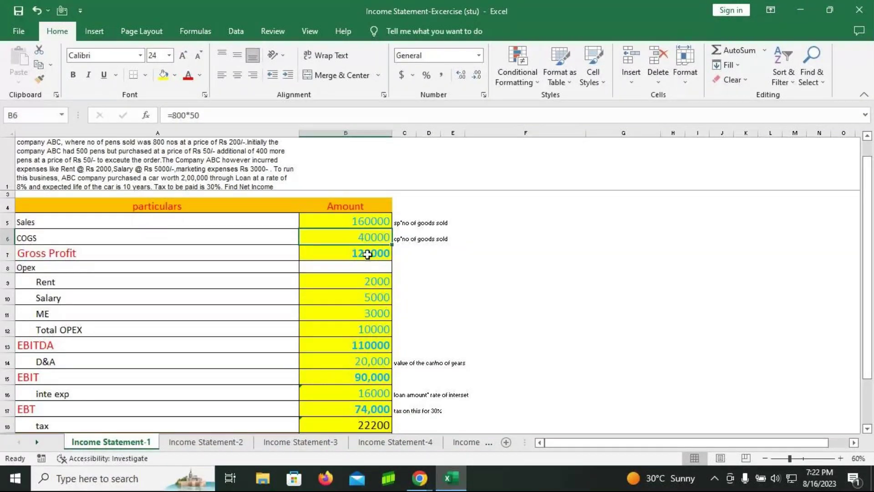
key(Down)
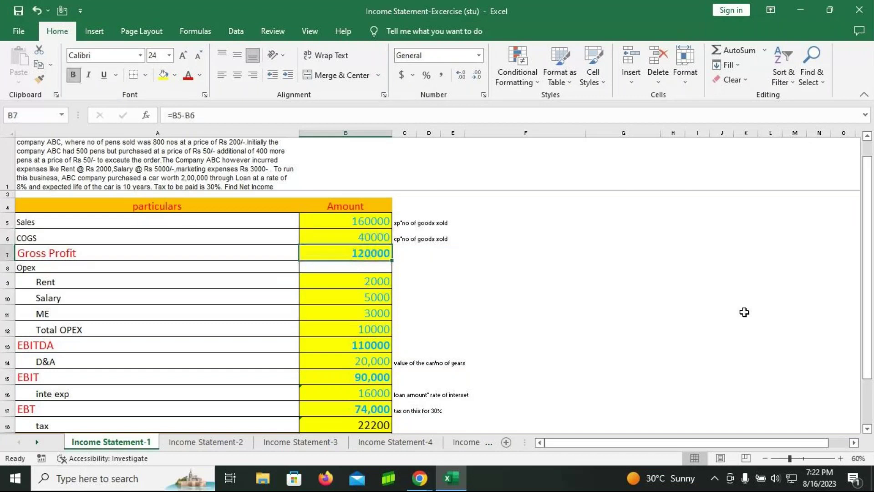
key(Down)
key(Down)
key(Down)
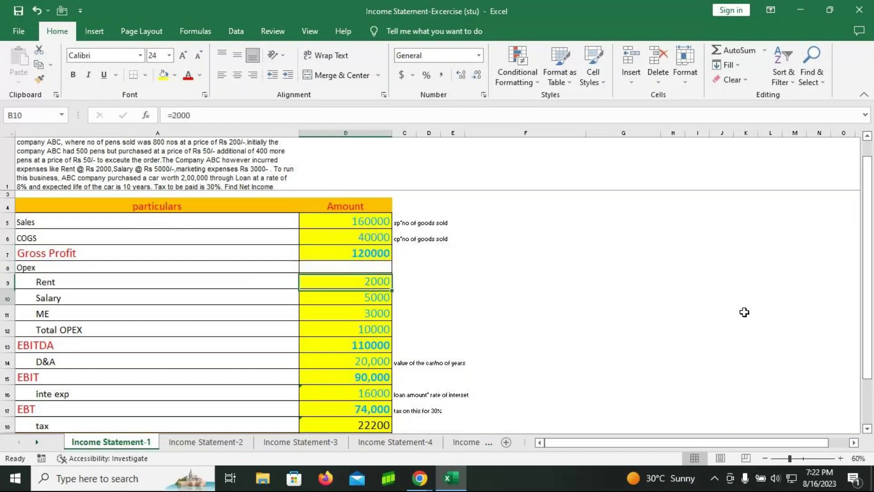
key(Down)
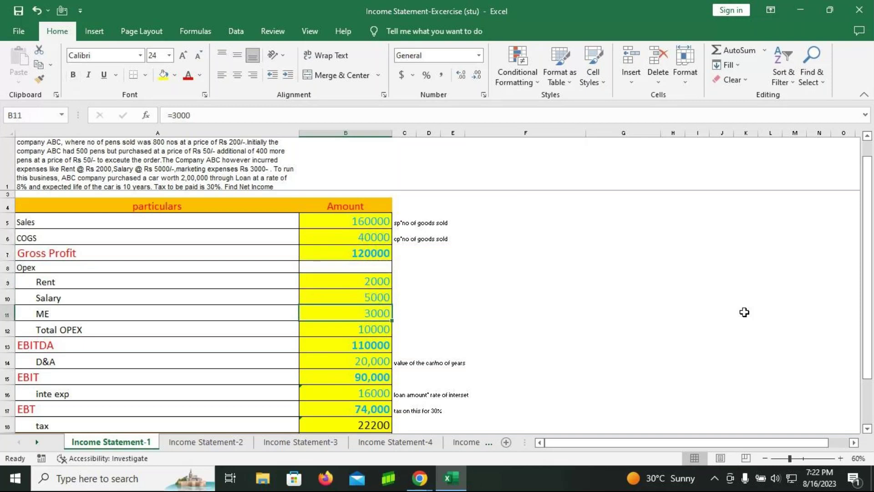
key(Down)
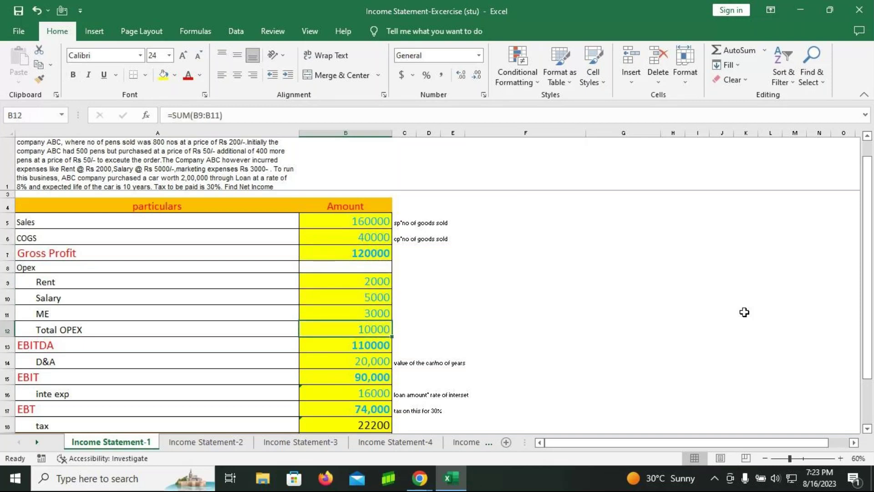
key(Down)
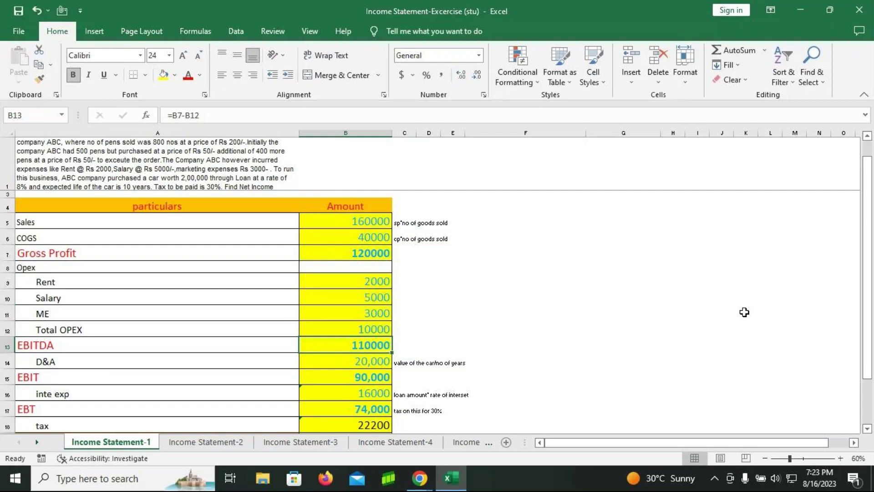
key(Down)
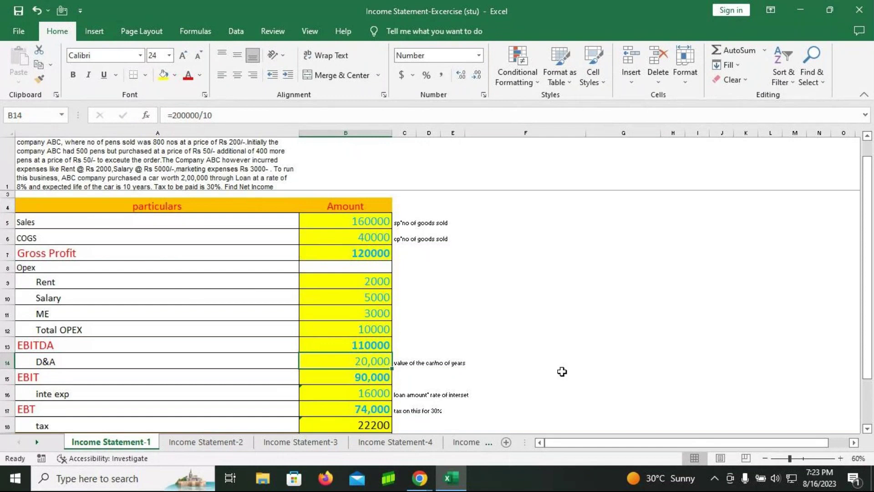
key(Down)
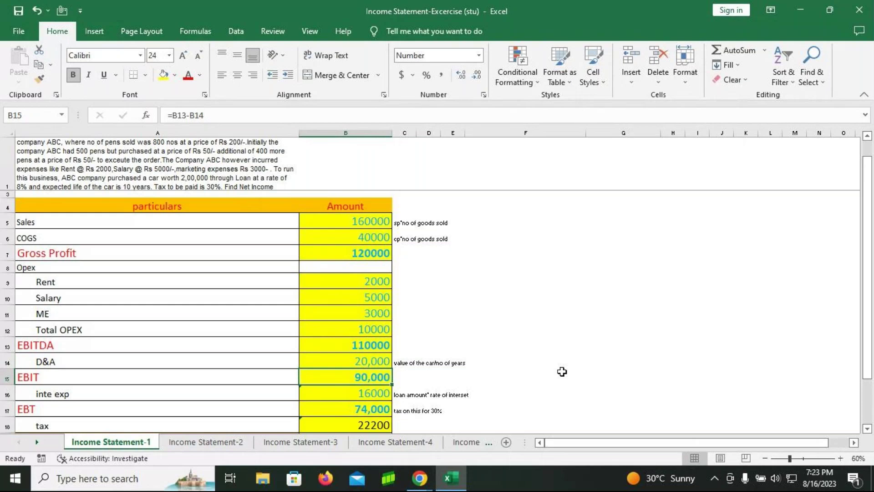
key(Down)
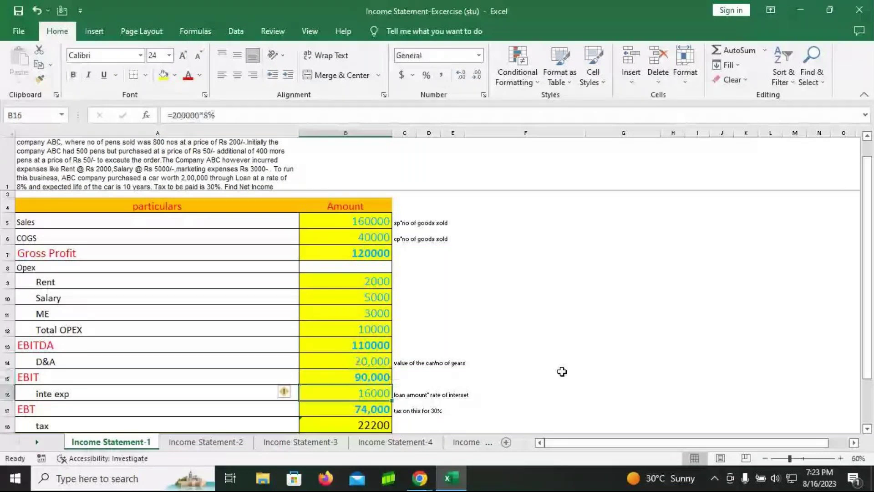
key(F2)
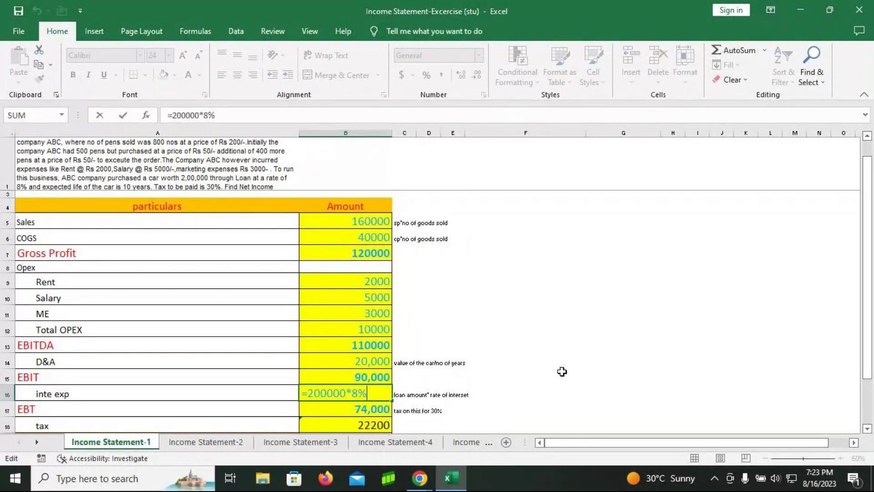
key(Return)
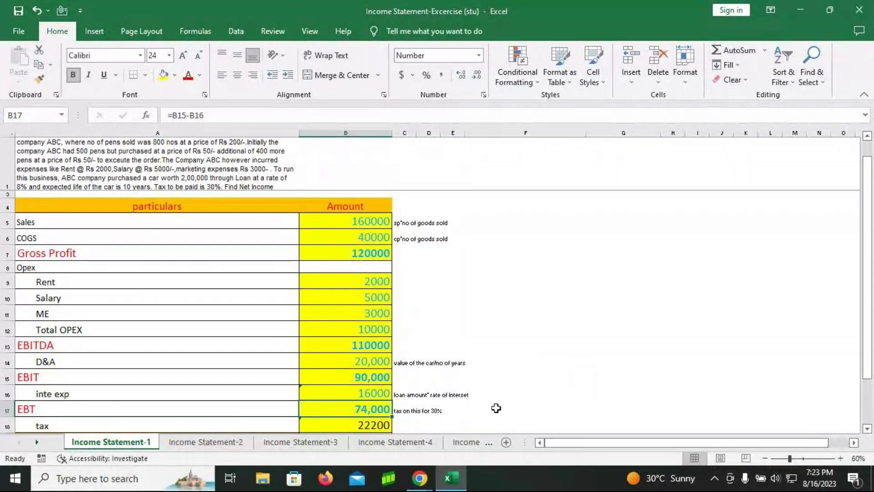
scroll(496, 407, down, 1)
Review the tax formula =B17*30% and move on to the Income Statement-2 sheet
scroll(498, 399, down, 1)
key(Down)
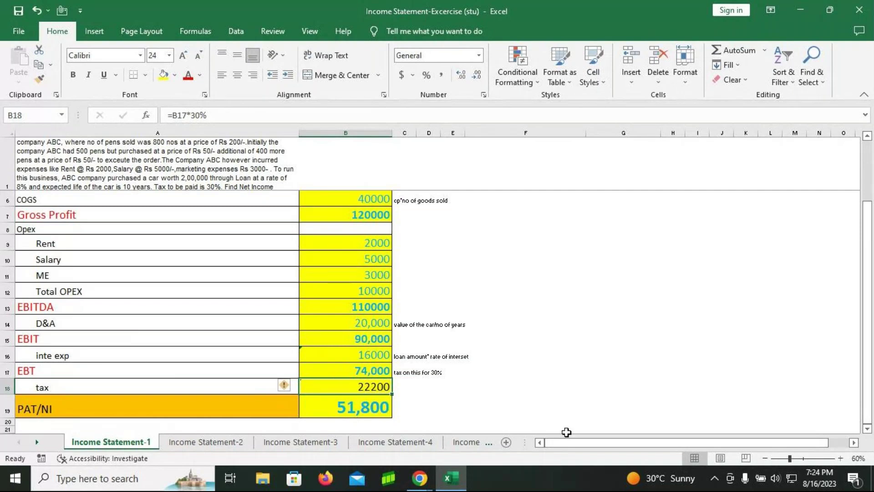
key(F2)
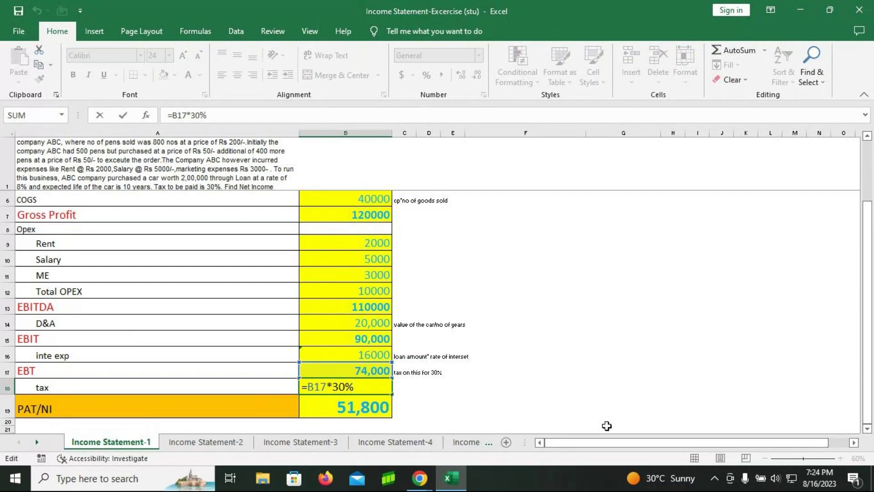
key(Return)
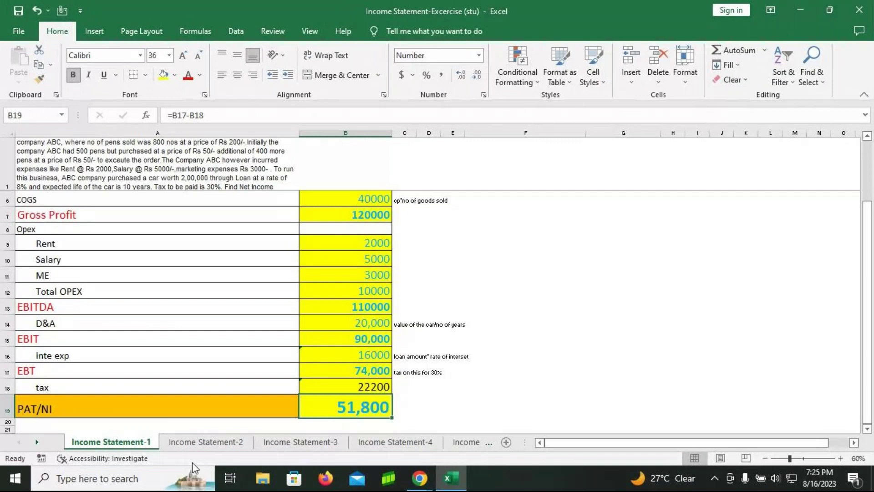
click(205, 442)
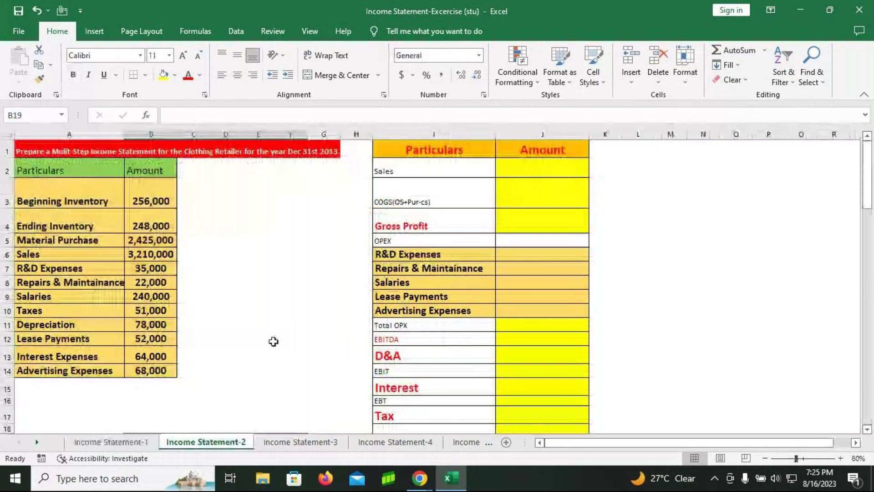
Link Sales in J2 to B6, giving 3,210,000
click(517, 171)
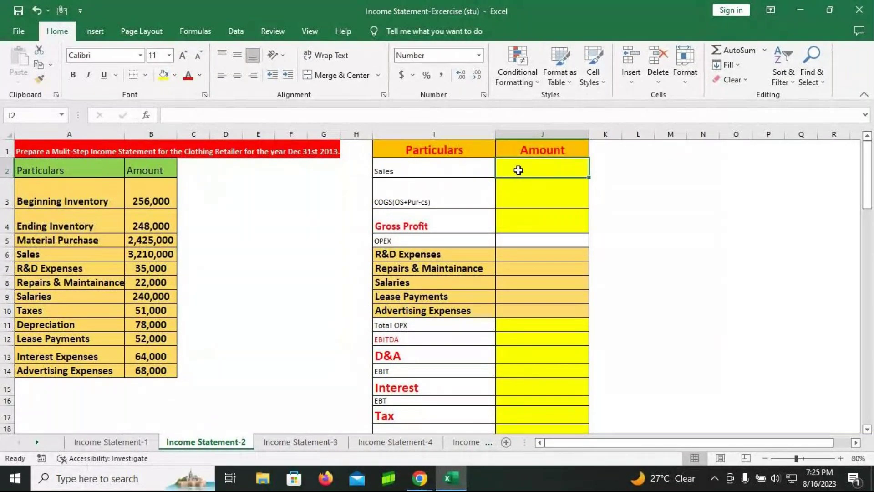
text(=)
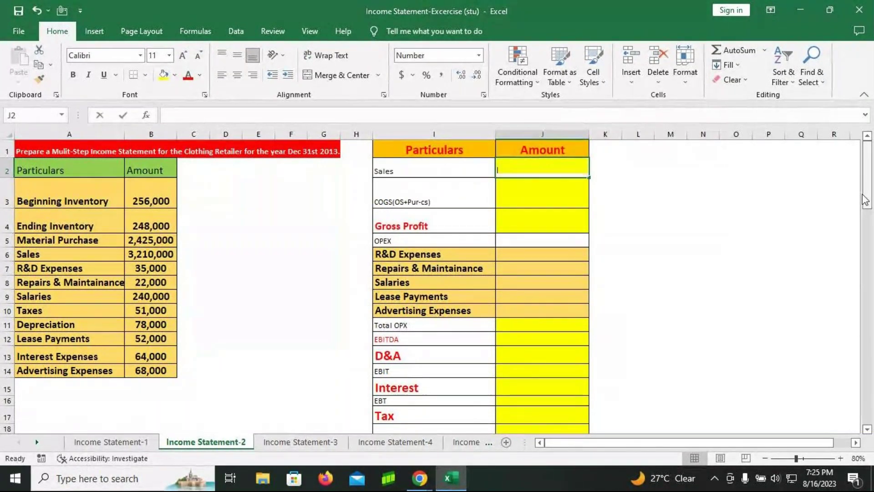
click(152, 255)
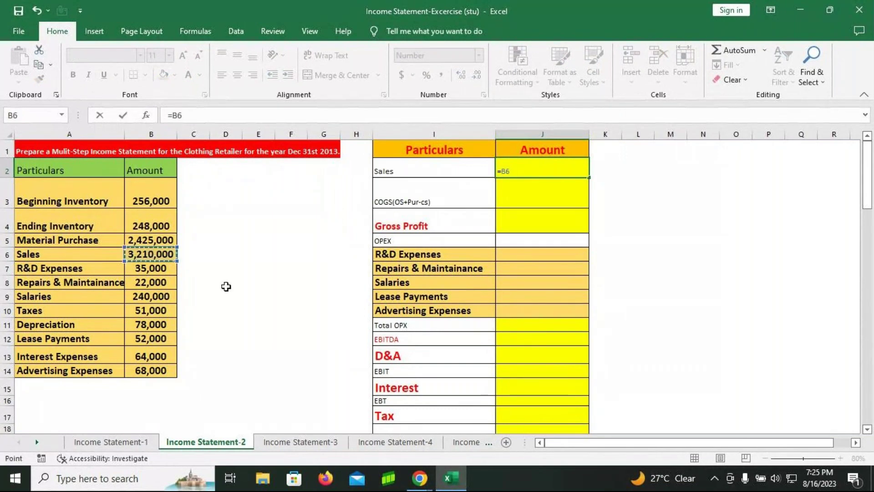
key(Return)
Compute COGS as =B3+B5-B4, giving 2,433,000
text(=)
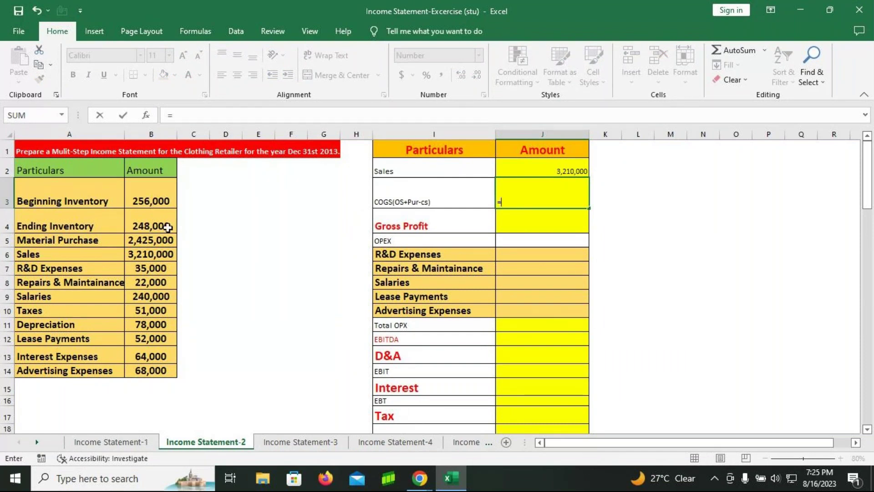
click(142, 203)
text(+)
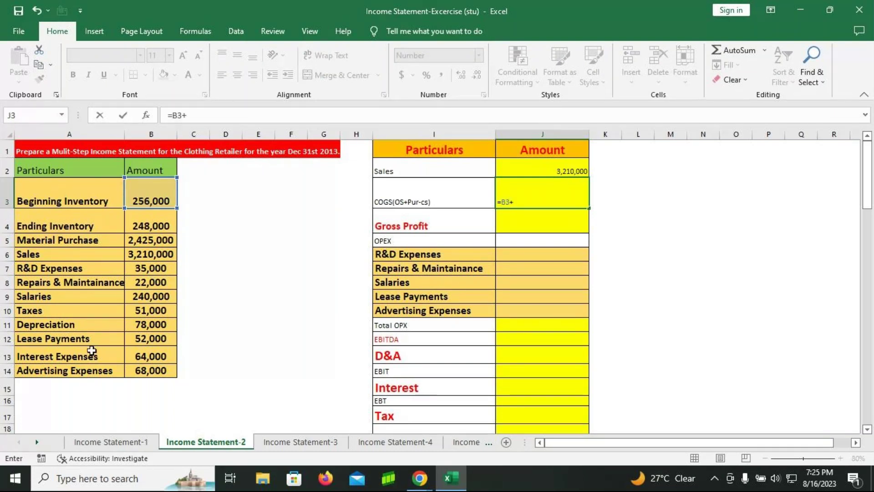
click(154, 239)
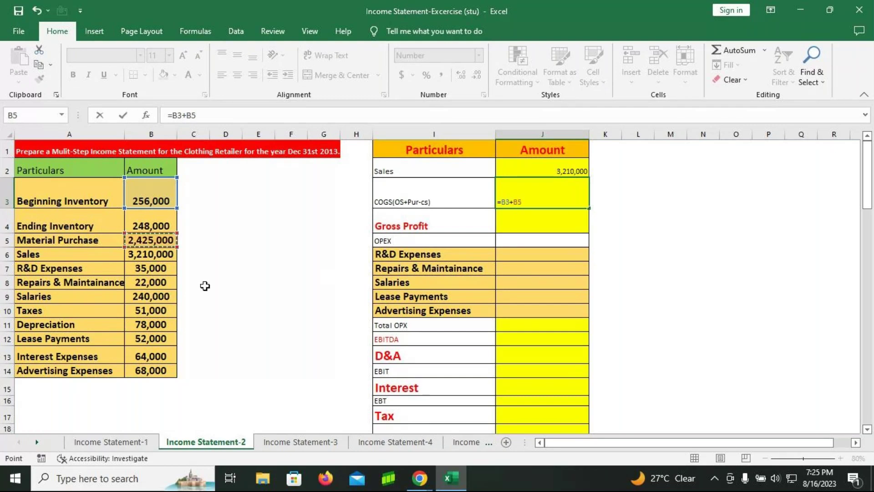
text(-)
click(150, 228)
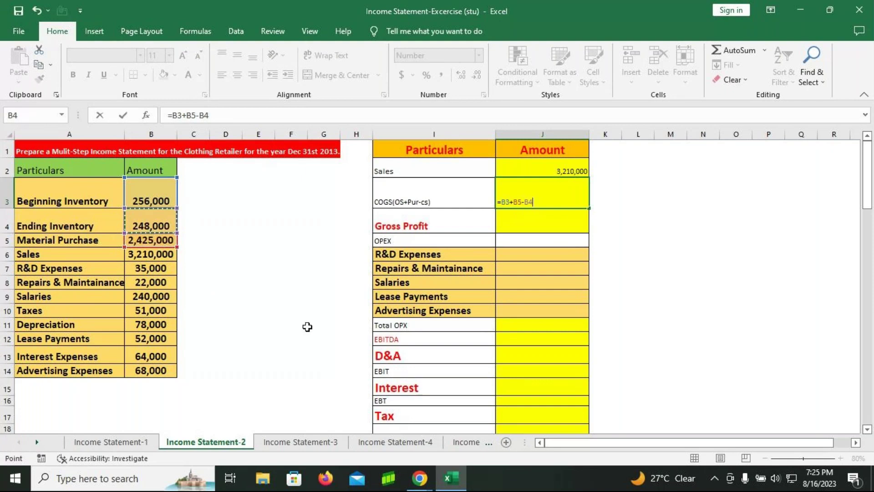
key(Return)
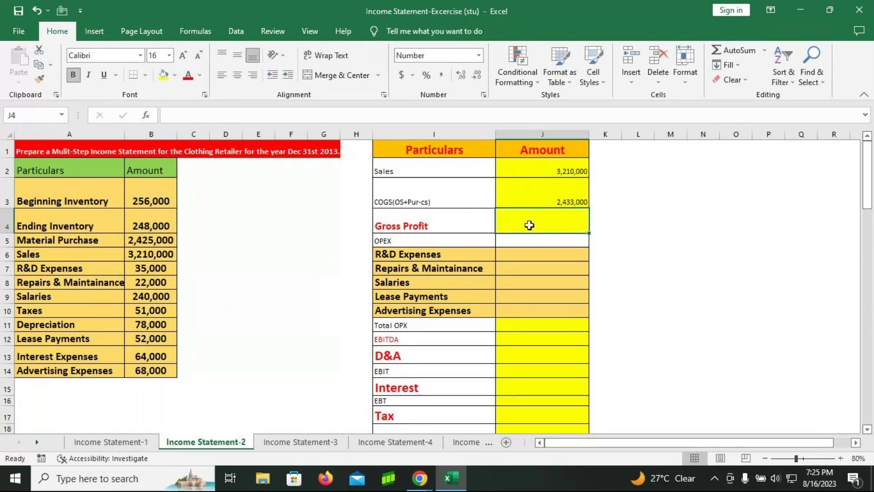
Compute Gross Profit as =J2-J3, giving 777,000
text(=)
click(552, 170)
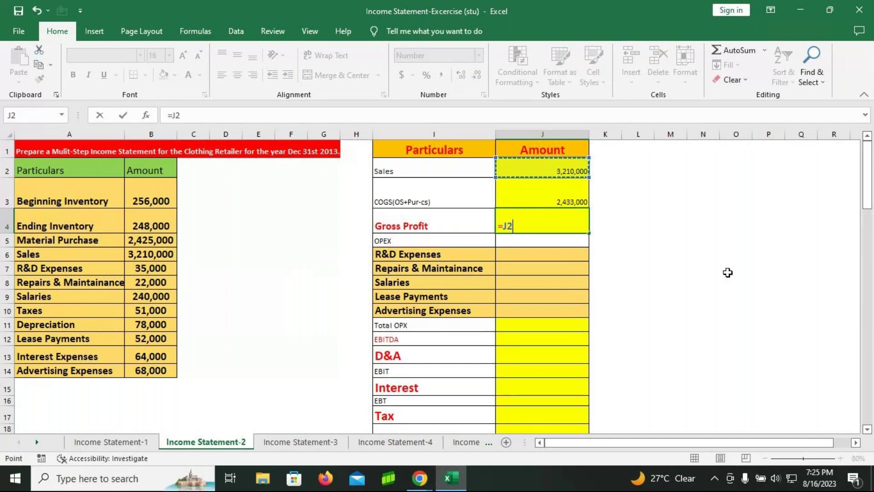
text(-)
click(557, 195)
key(Return)
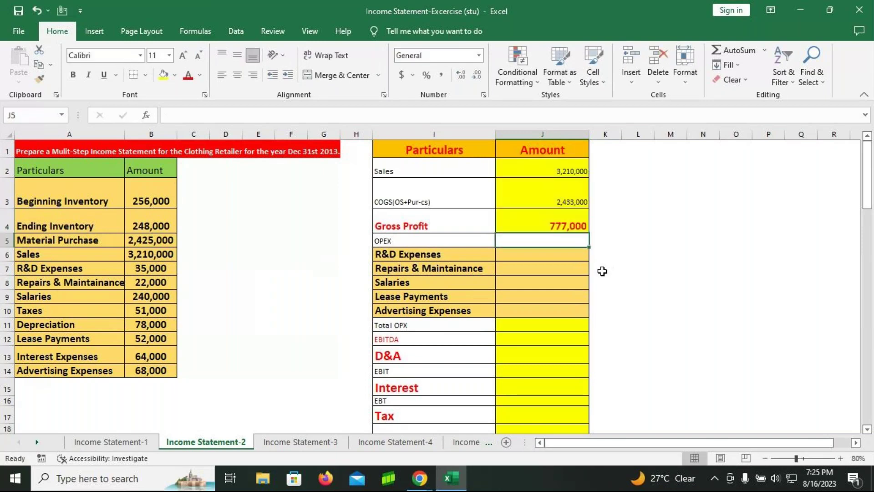
Link R&D, Repairs, Salaries, Lease and Advertising amounts to B7, B8, B9, B12 and B14
click(522, 261)
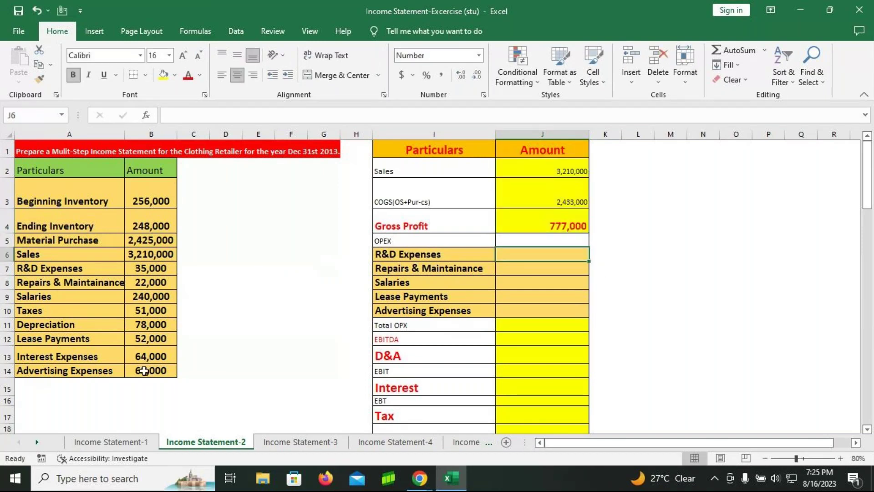
text(=)
click(152, 269)
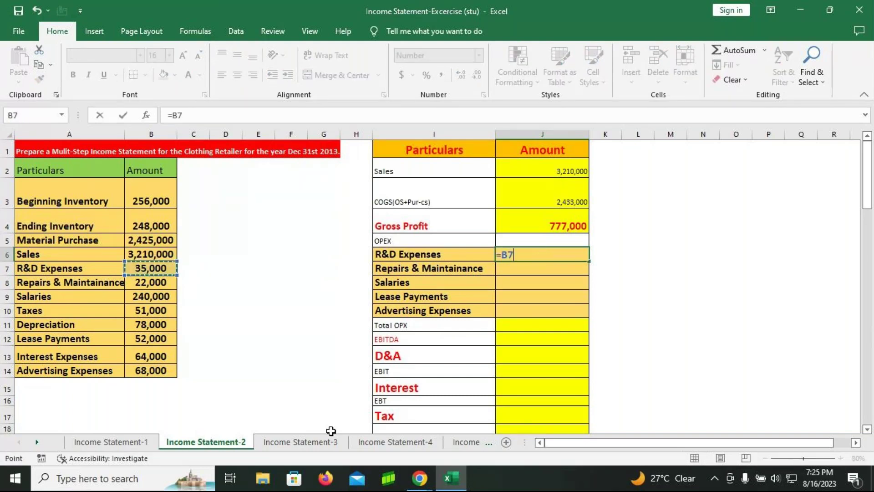
key(Return)
text(=)
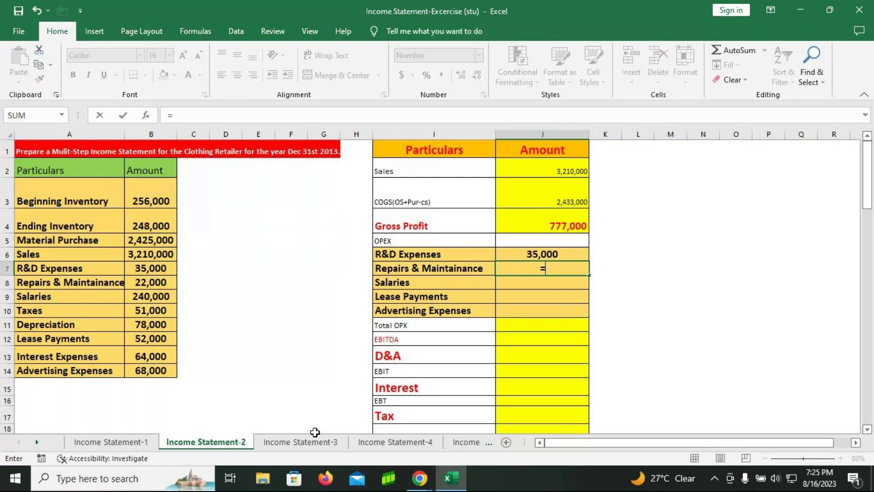
click(151, 281)
key(Return)
text(=)
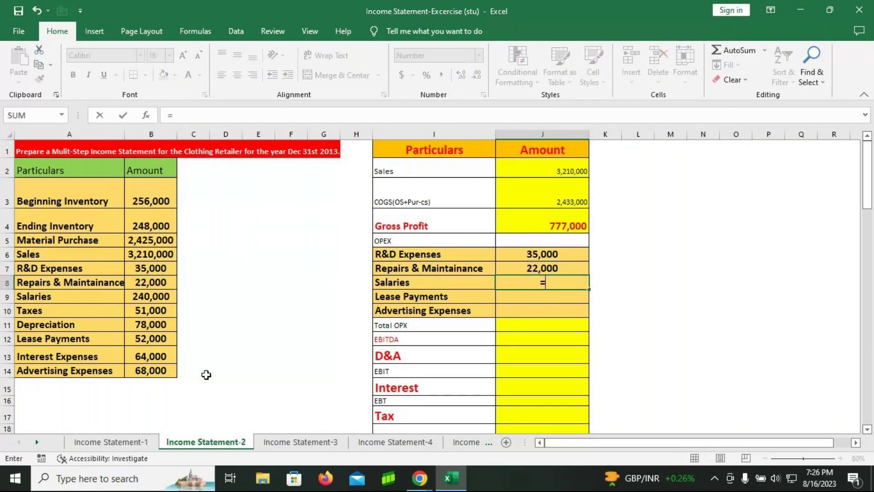
click(162, 297)
key(Return)
text(=)
click(128, 339)
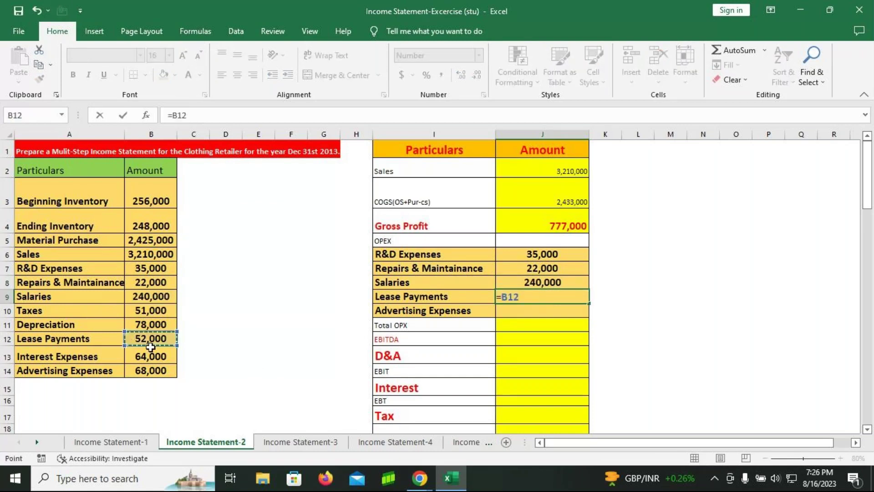
key(Return)
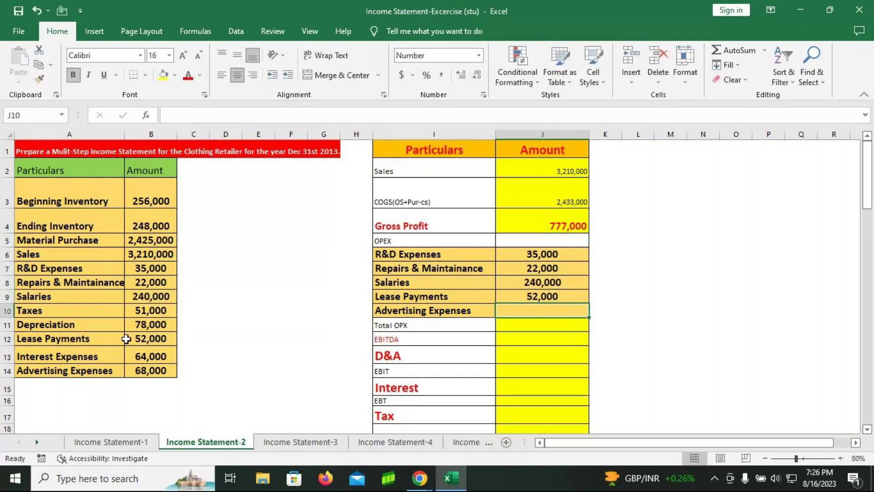
text(=)
click(158, 370)
key(Return)
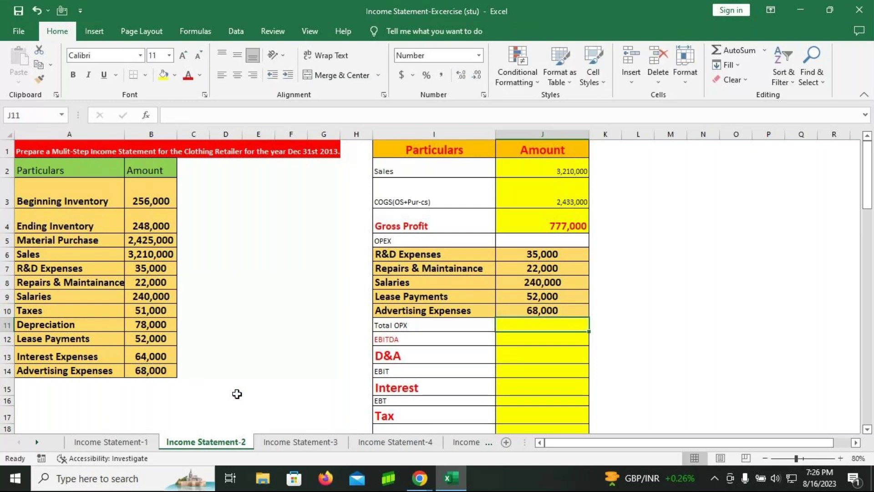
AutoSum the five expenses for Total OPX of 417,000
text(=)
key(alt+=)
key(Return)
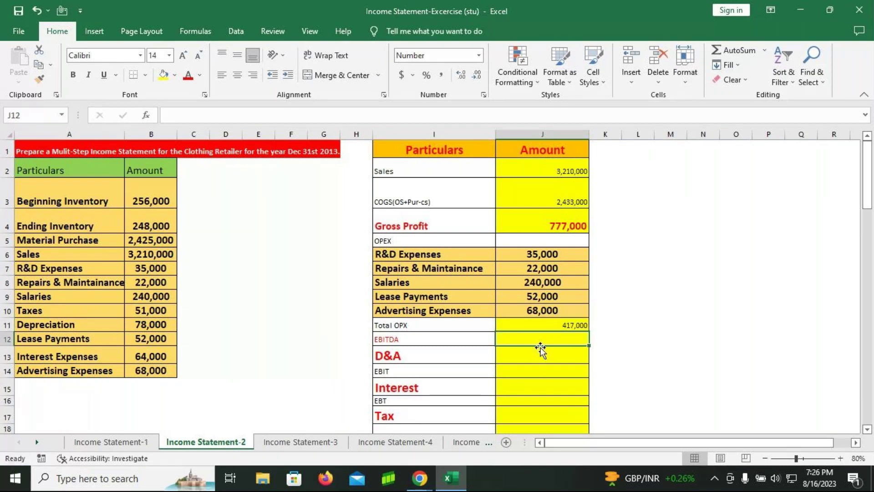
Compute EBITDA as Gross Profit minus Total OPX (=J4-J11), giving 360,000
text(=)
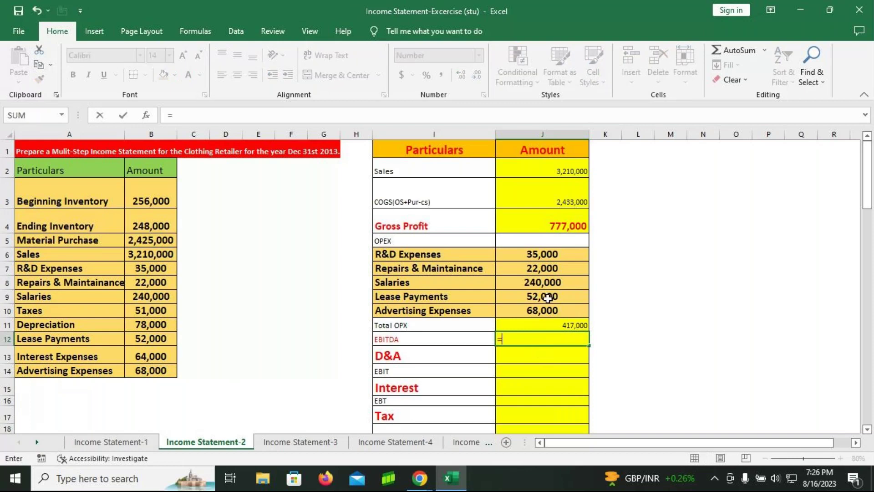
click(550, 230)
text(-)
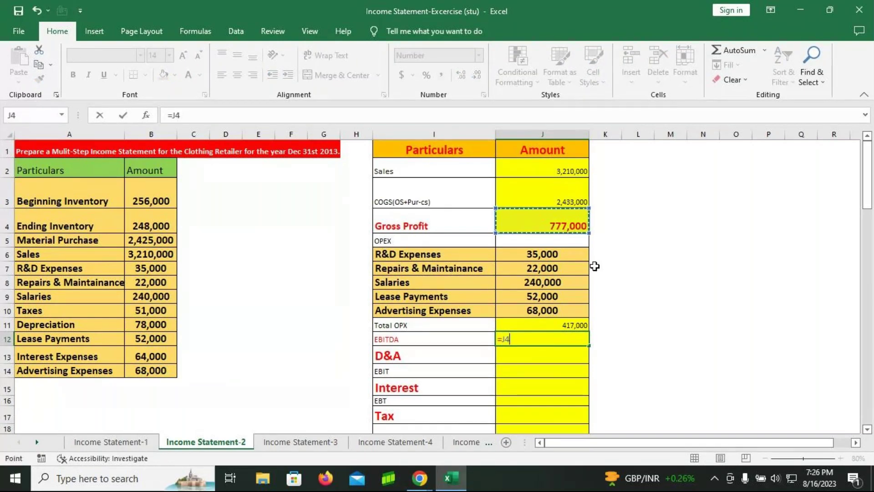
click(547, 325)
key(Return)
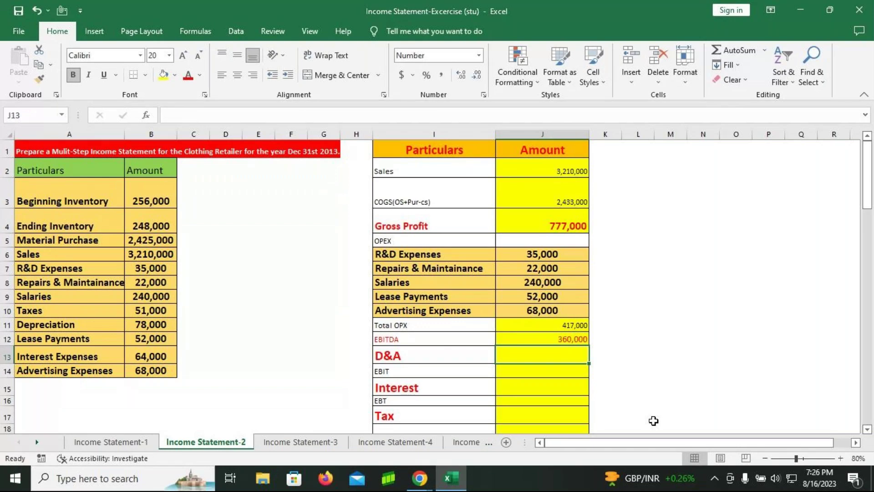
Link D&A to the 78,000 depreciation figure and compute EBIT =J12-J13 as 282,000
click(529, 357)
text(=)
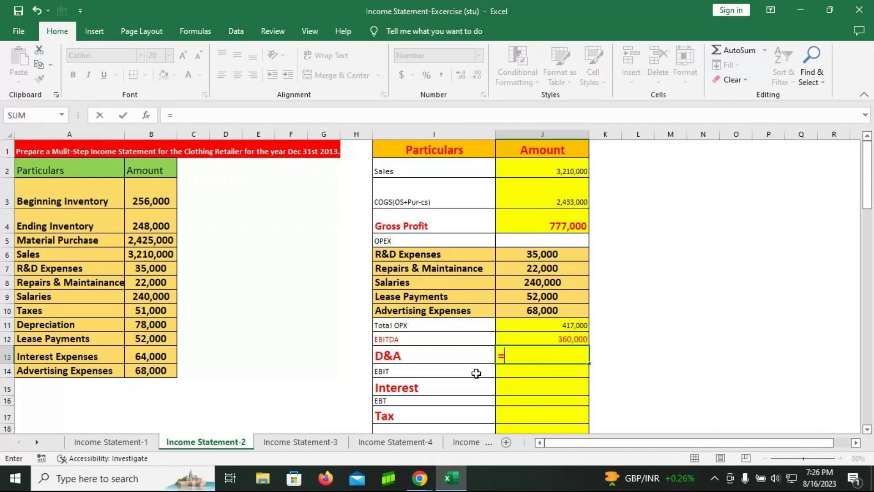
click(148, 324)
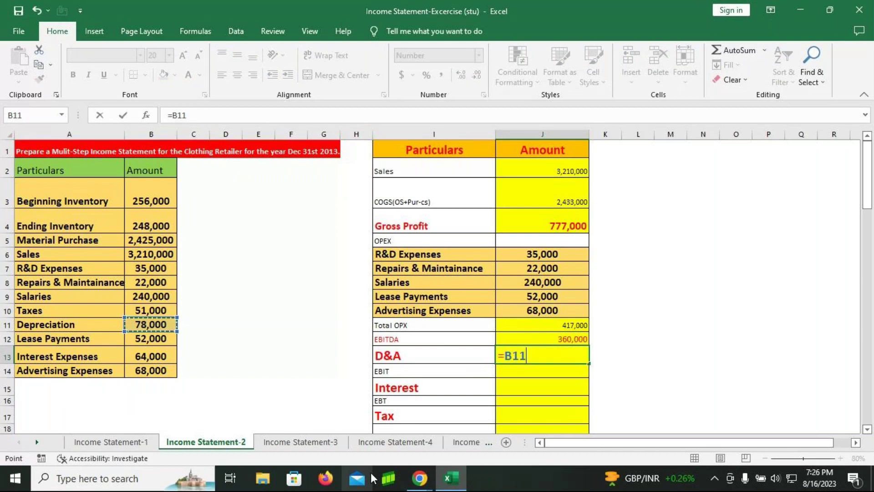
key(Return)
text(=)
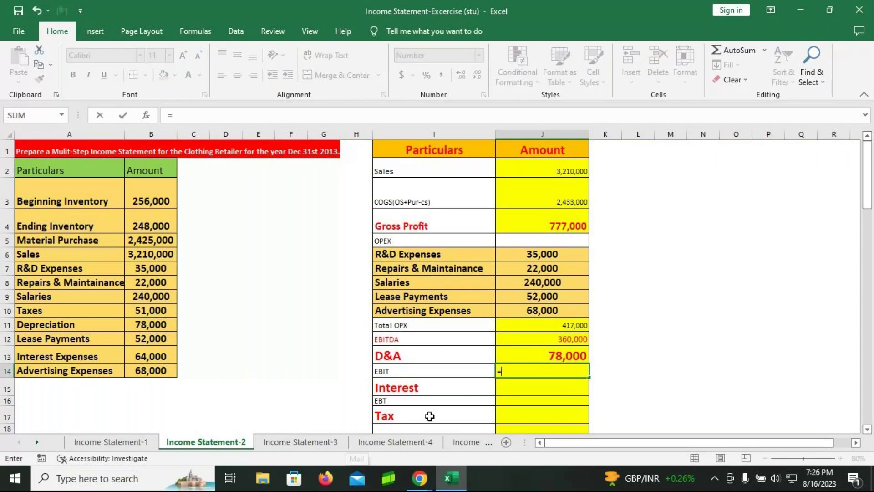
click(539, 341)
text(-)
click(540, 356)
key(Return)
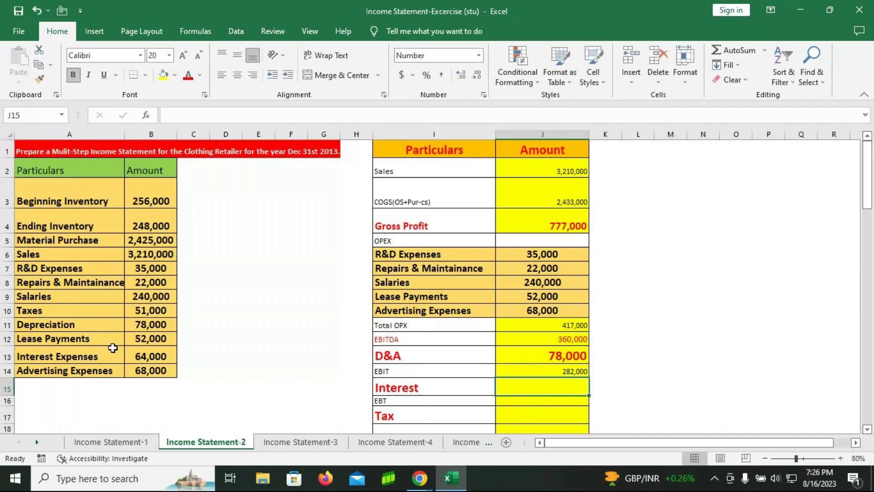
Link Interest 64,000 from B13 and compute EBT as EBIT minus Interest, 218,000
text(=)
click(147, 357)
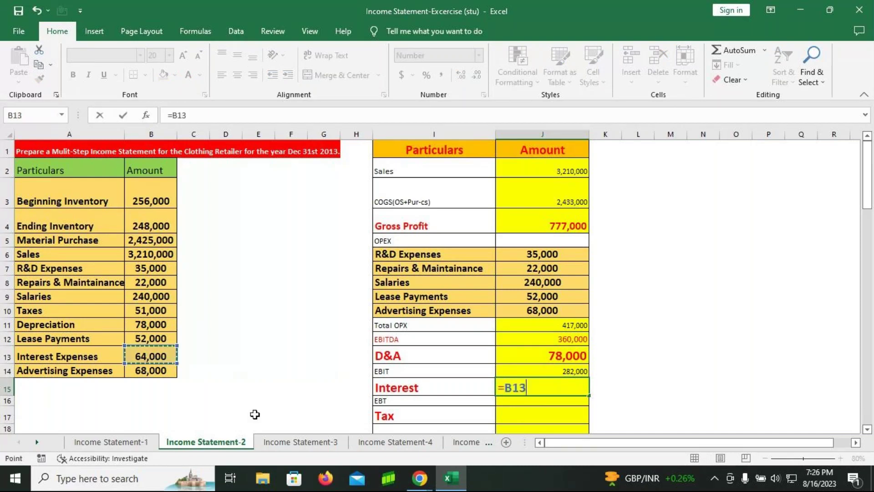
key(Return)
text(=)
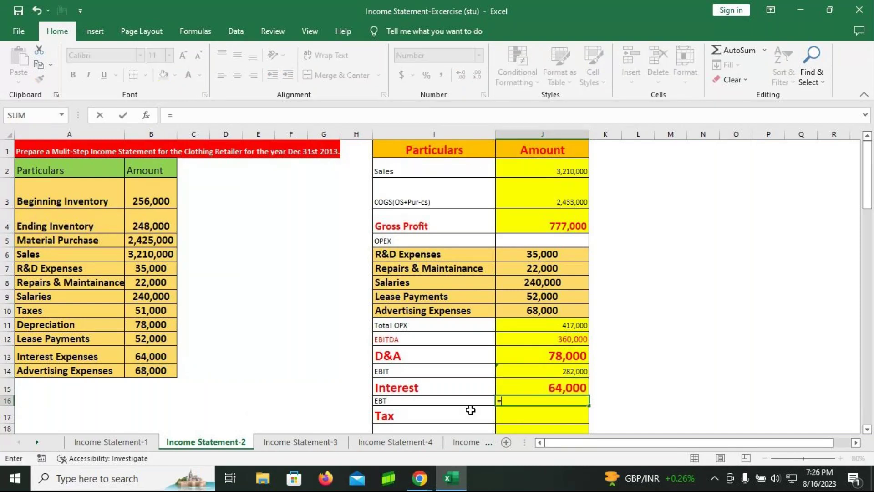
click(558, 374)
text(-)
click(556, 389)
key(Return)
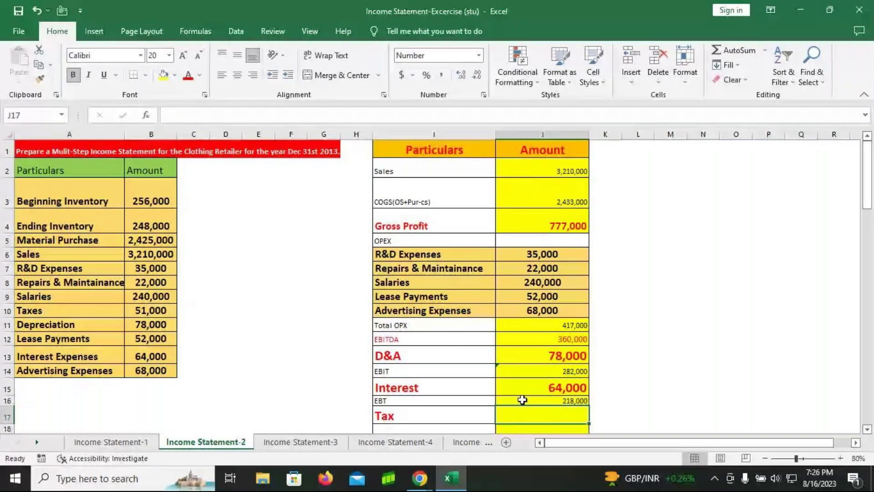
Link Tax 51,000 from B10 and compute PAT as EBT minus Tax, 167,000
text(=)
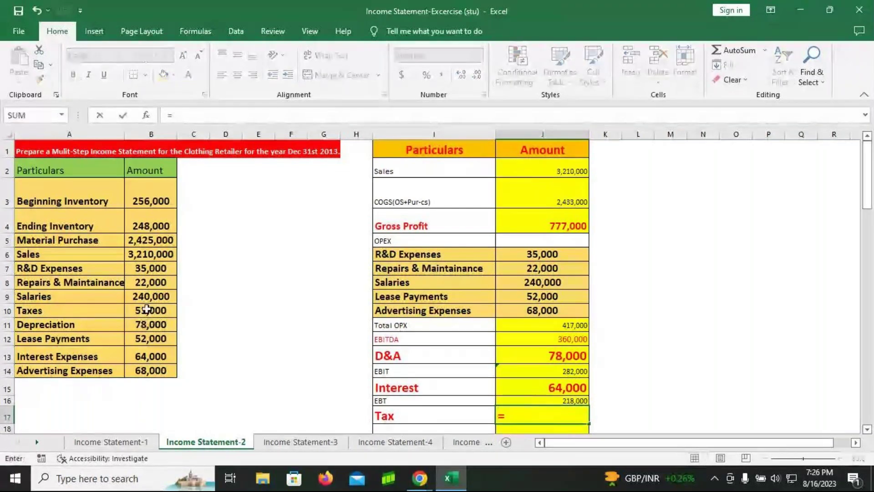
click(148, 311)
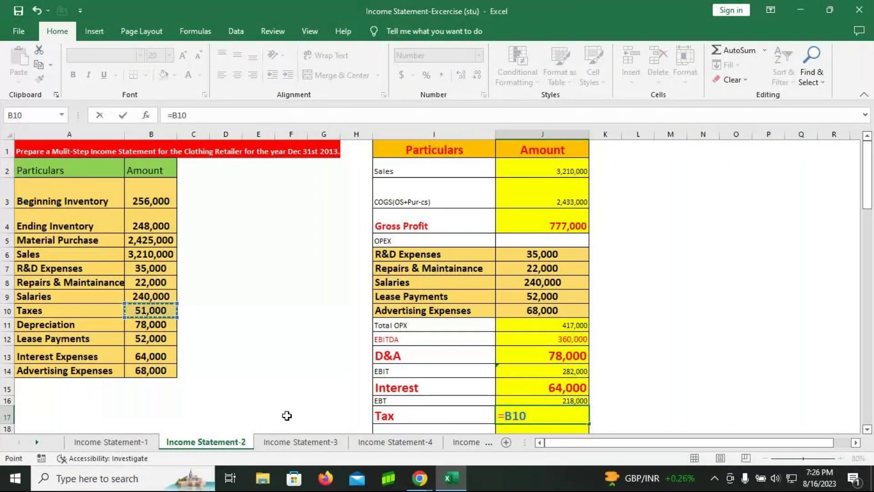
key(Return)
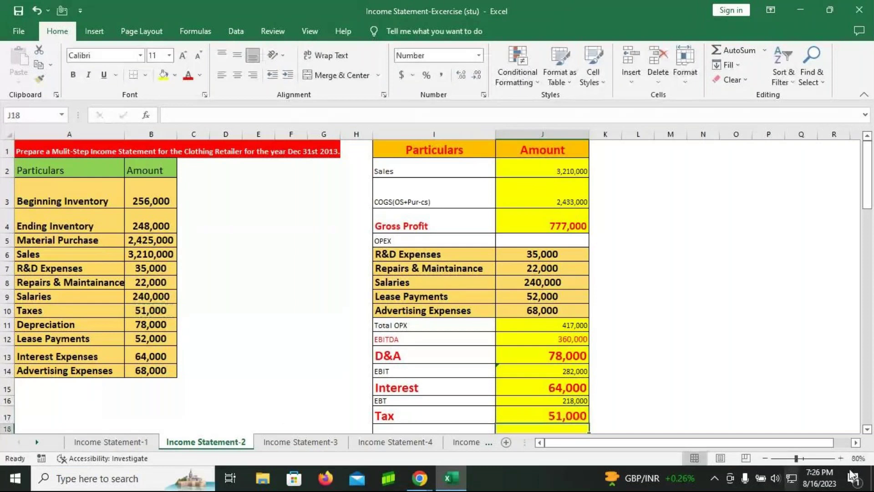
click(867, 429)
click(537, 426)
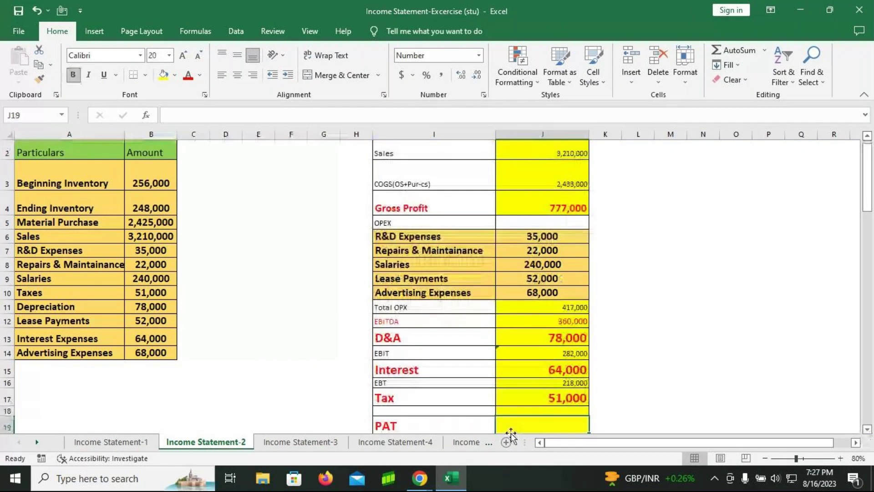
text(=)
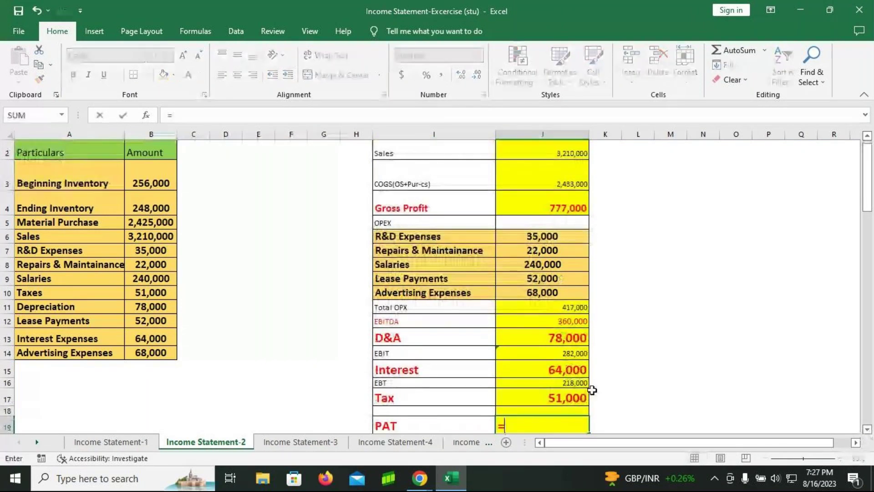
click(575, 382)
text(-)
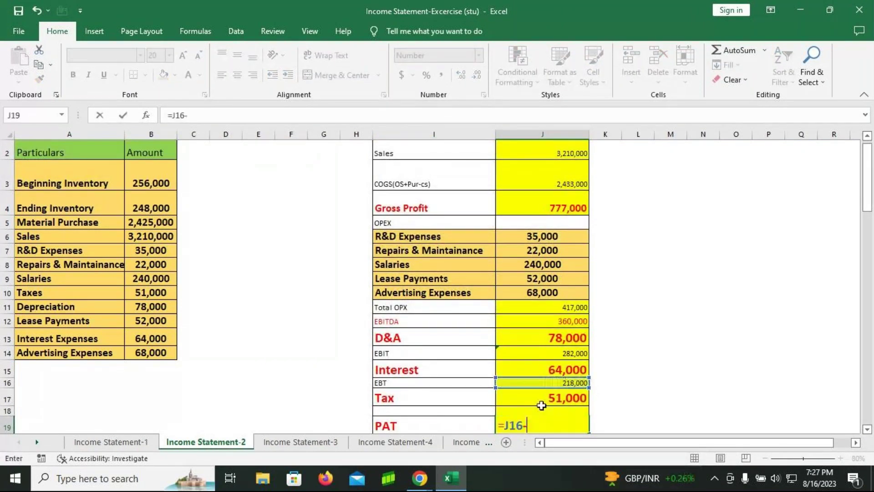
click(541, 399)
key(Return)
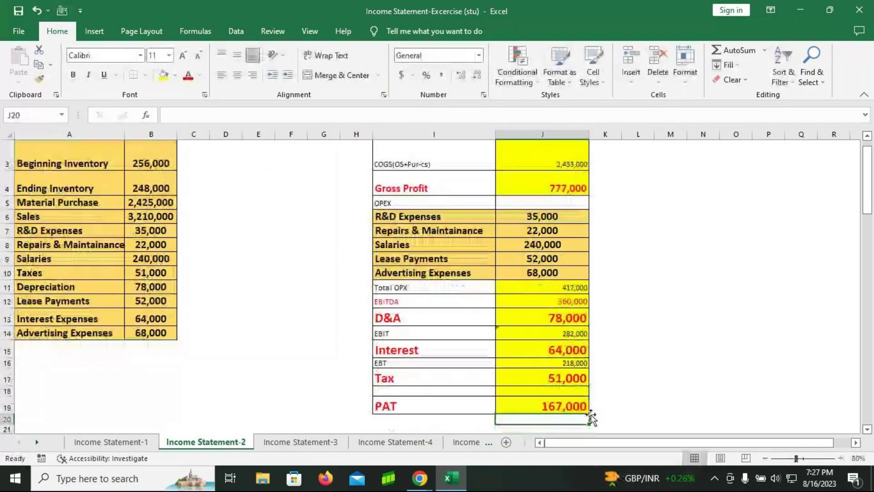
click(545, 401)
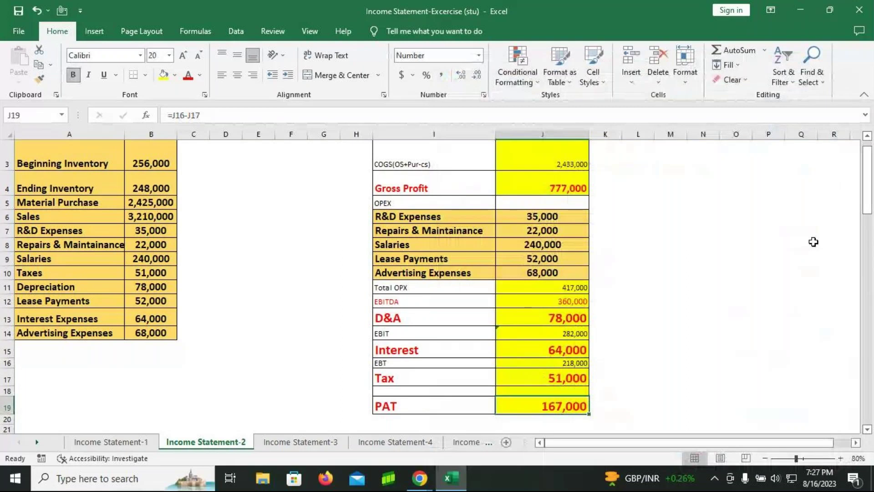
click(314, 440)
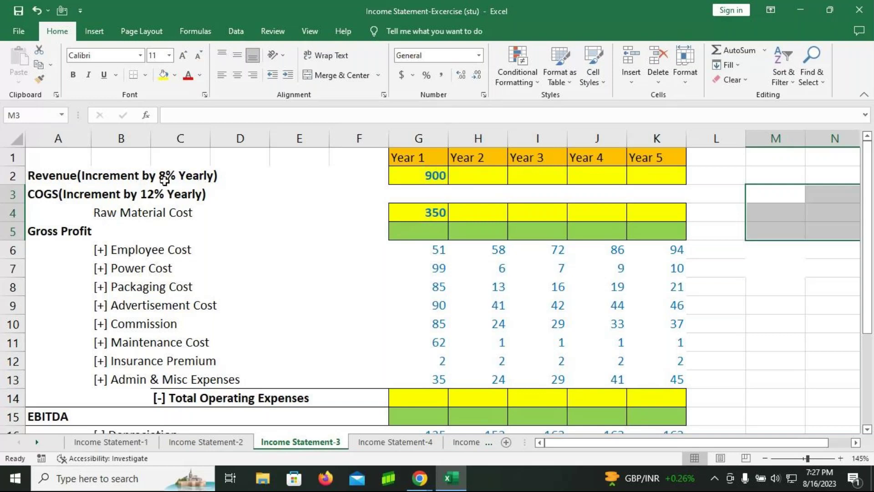
Enter =G2*(1+8%) in H2 and fill to K2, giving revenue 972, 1,050, 1,134, 1,224
click(471, 174)
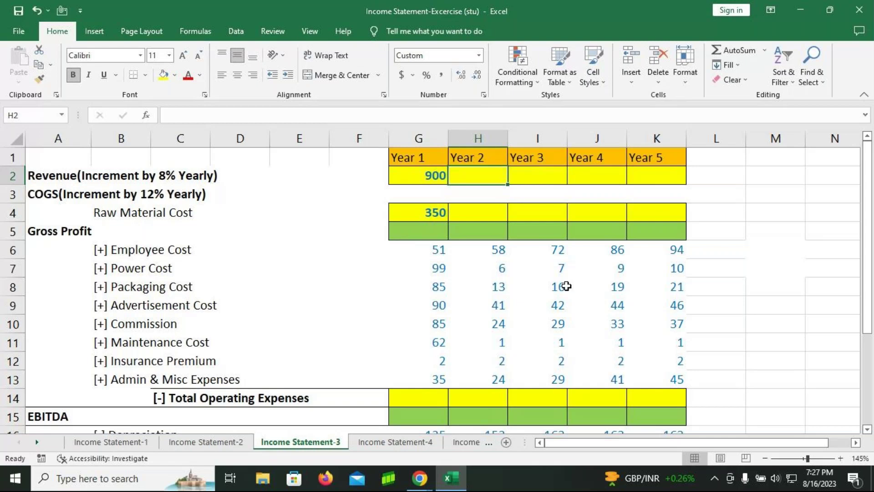
text(=)
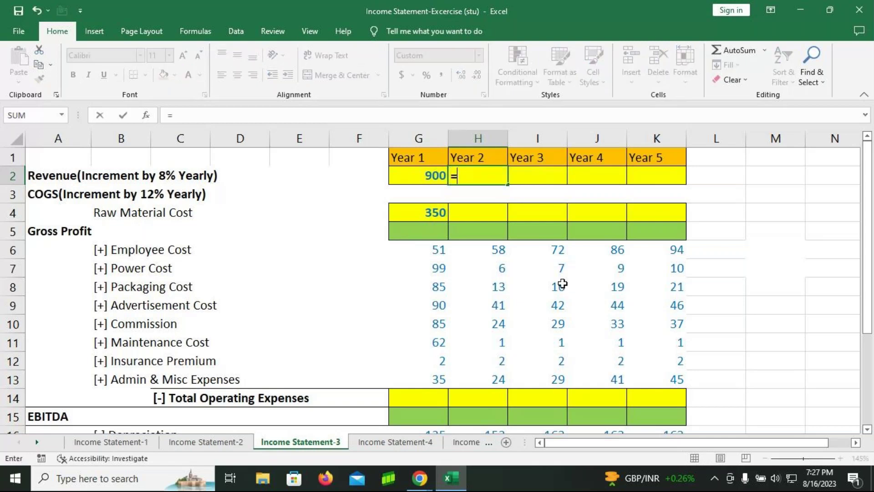
click(428, 178)
text(*)
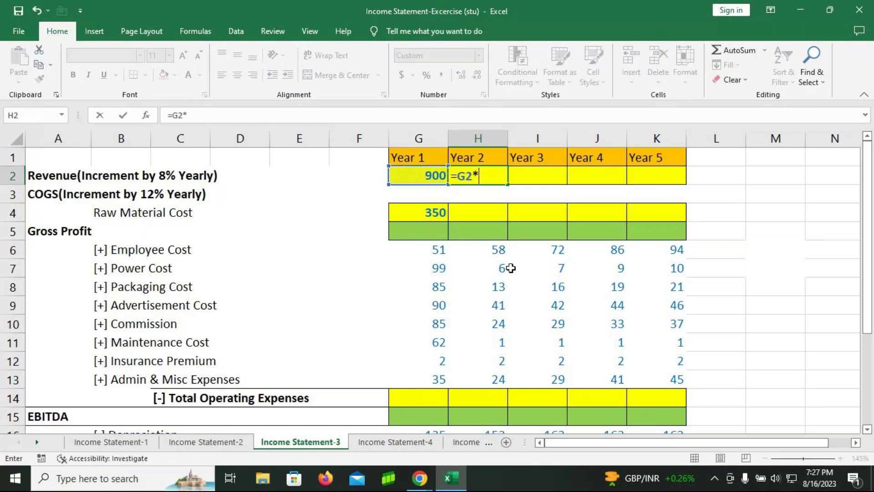
text((1+8%))
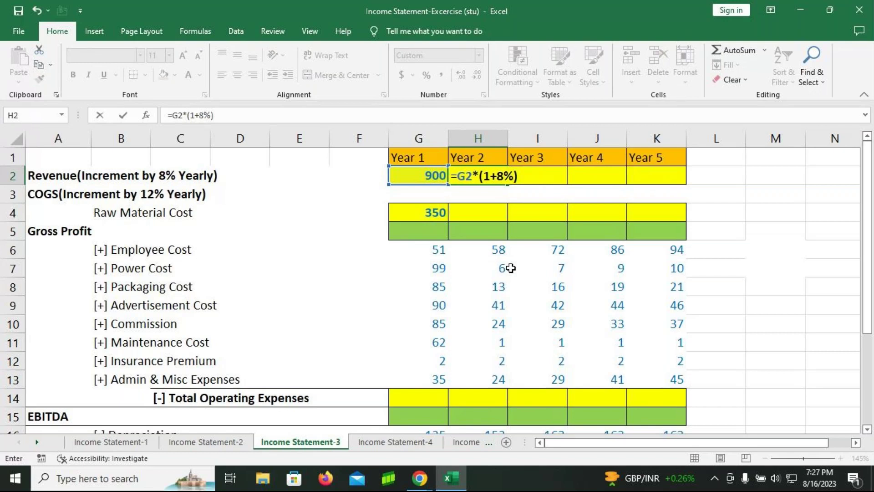
key(Return)
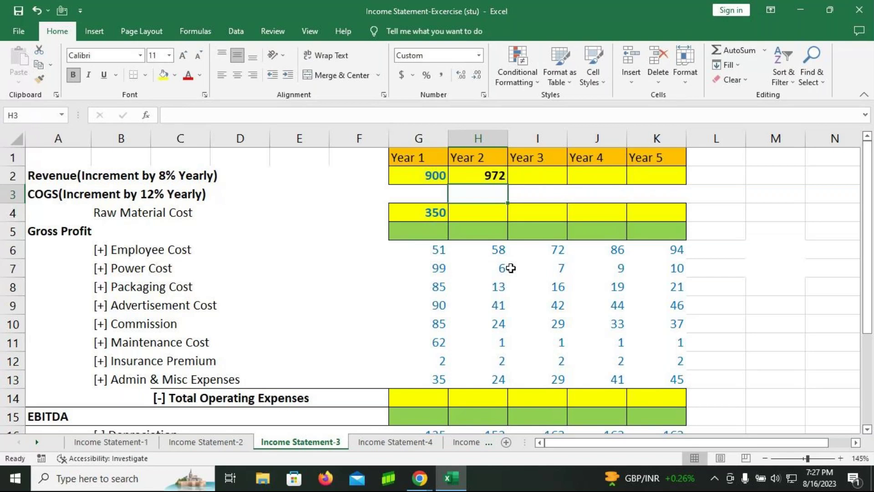
click(493, 179)
drag(508, 184, 661, 182)
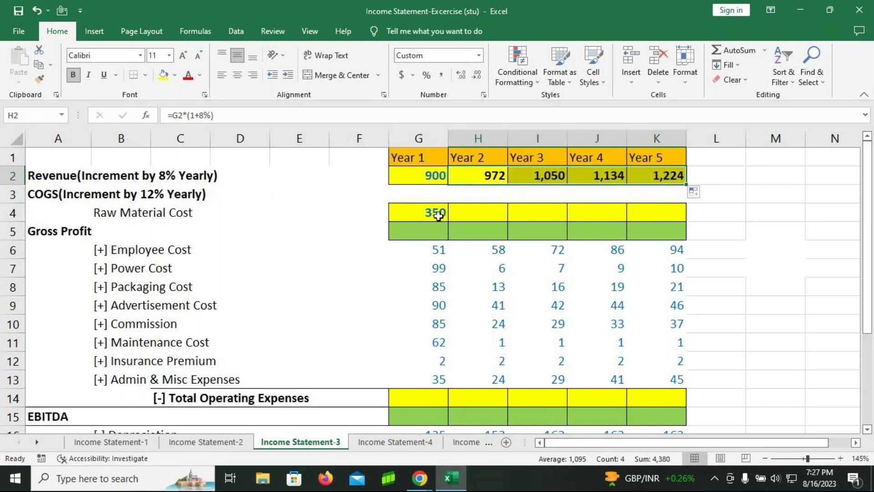
click(479, 212)
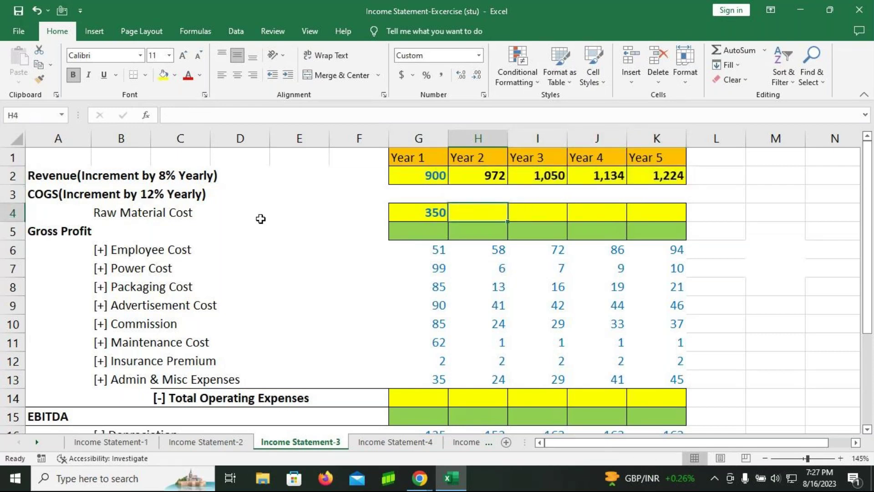
Enter =G4*(1+12%) in H4 and fill to K4, giving costs 392, 439, 492, 551
text(=)
click(415, 214)
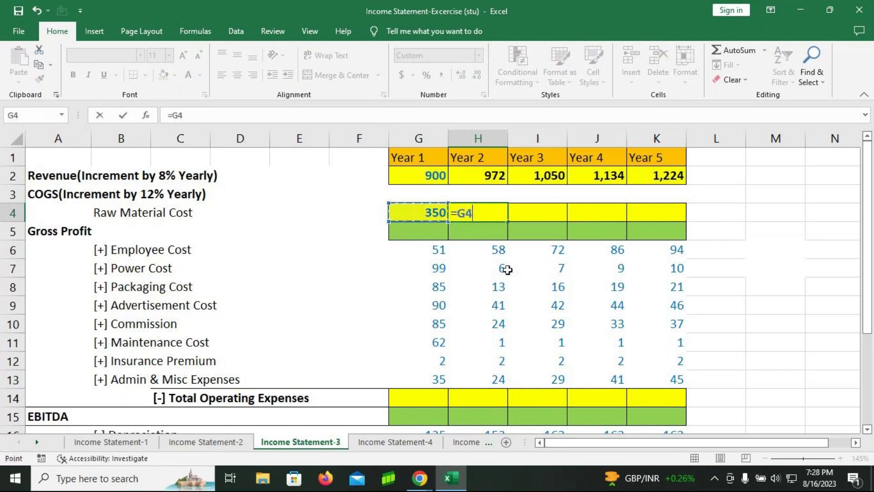
text(*(1+12%))
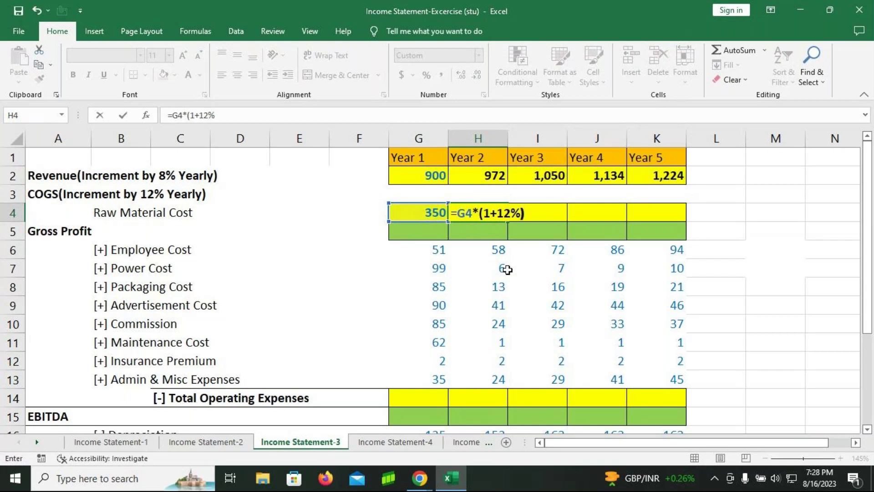
key(Return)
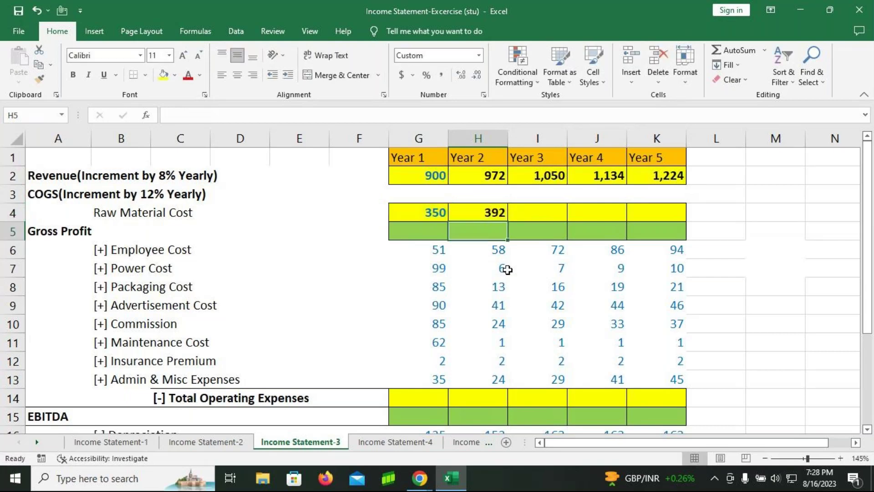
click(506, 219)
drag(506, 221, 683, 225)
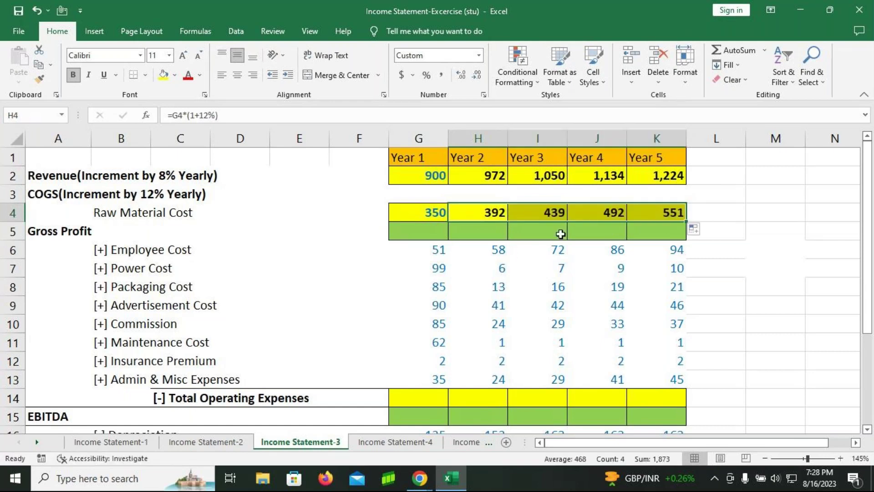
click(425, 231)
Enter =G2-G4 in G5 and fill to K5, giving Gross Profit 550 through 674
text(=)
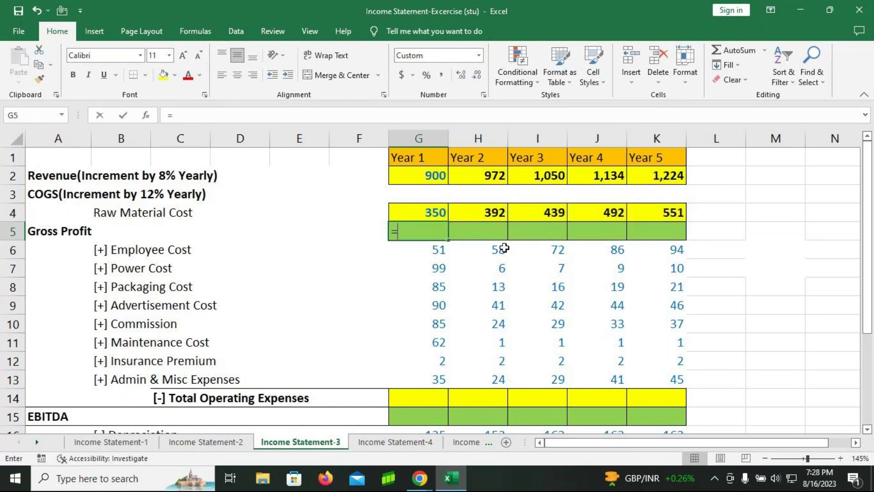
click(415, 176)
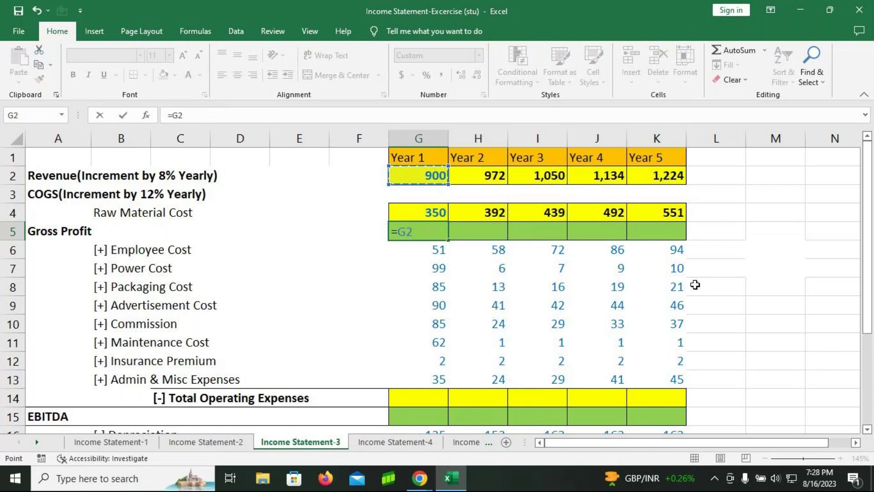
text(-)
click(418, 213)
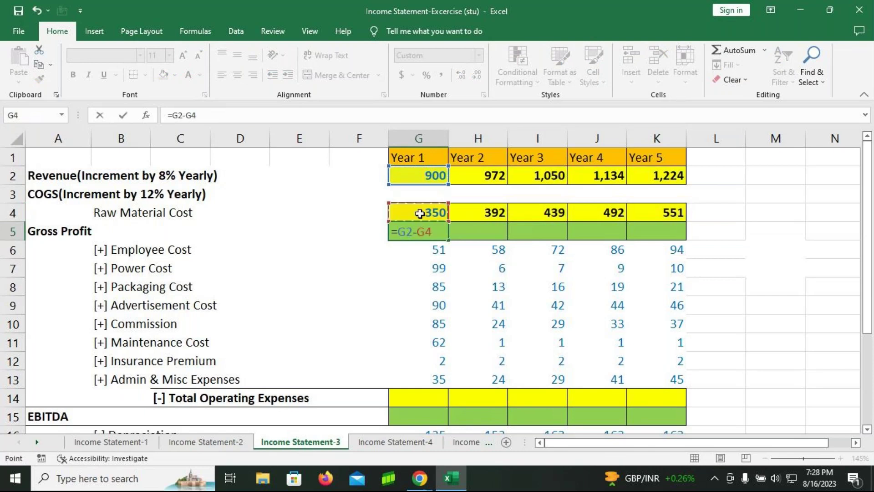
key(Return)
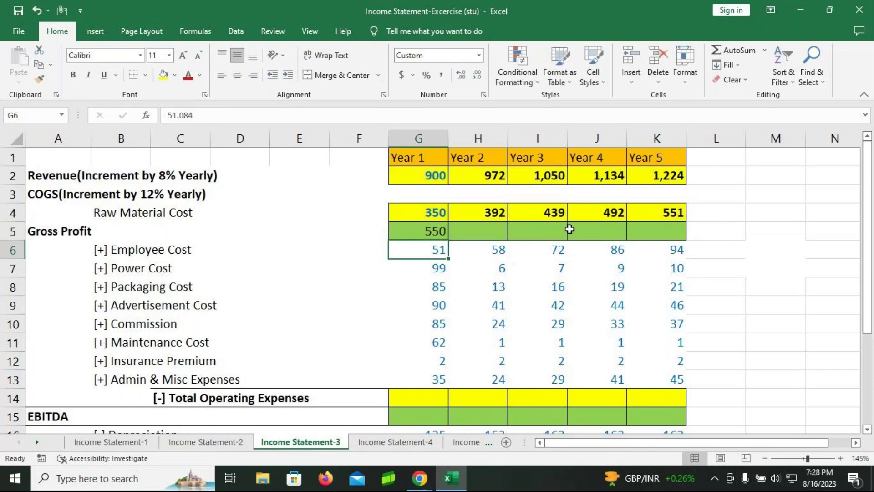
click(428, 237)
drag(448, 240, 658, 241)
AutoSum G6:G13 in G14 and fill to K14, giving totals 509, 170, 198, 235, 258
click(412, 398)
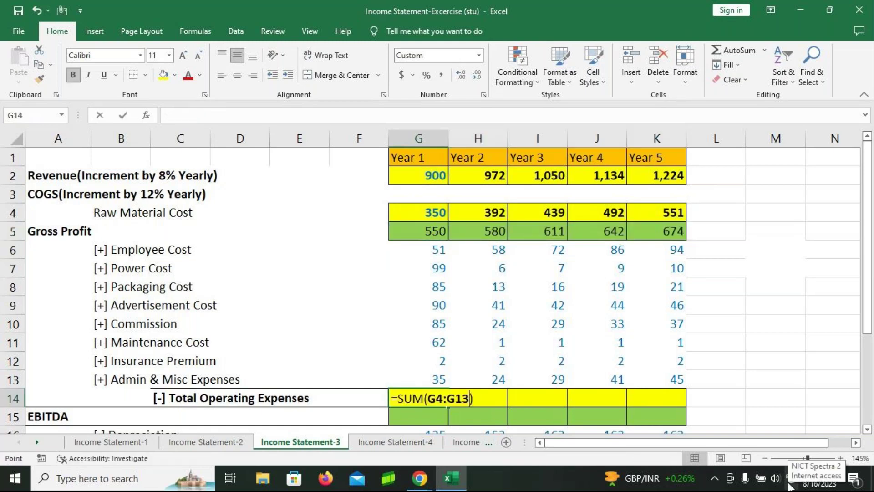
key(alt+equal)
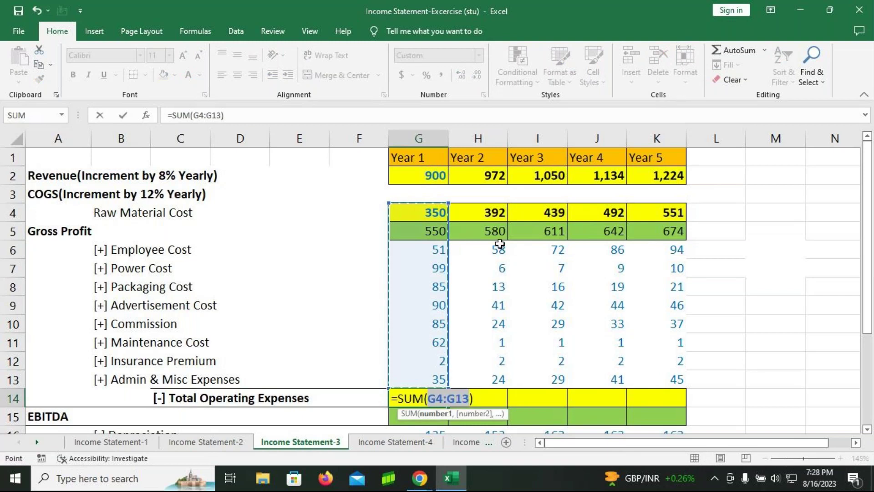
drag(453, 203, 448, 241)
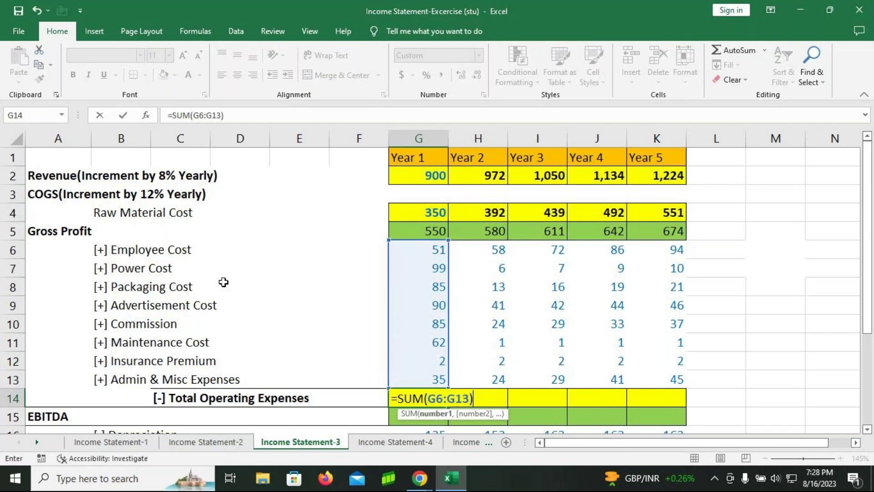
key(Return)
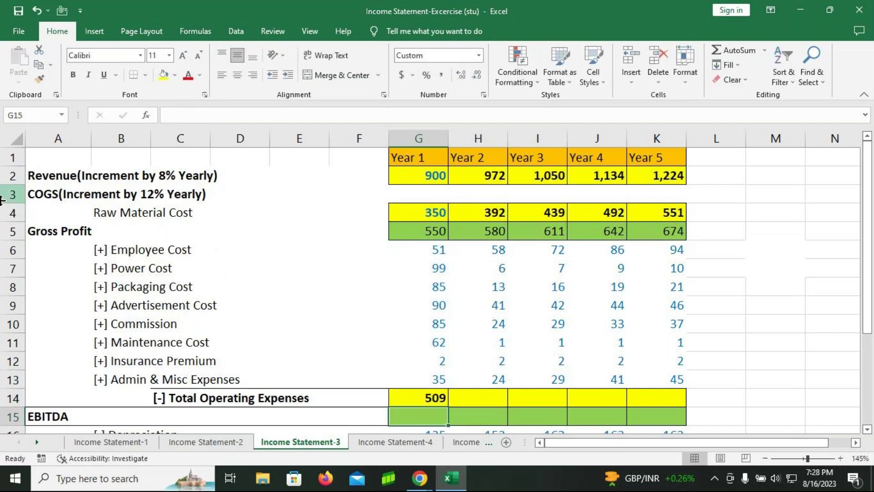
click(420, 397)
drag(449, 407, 664, 397)
click(429, 416)
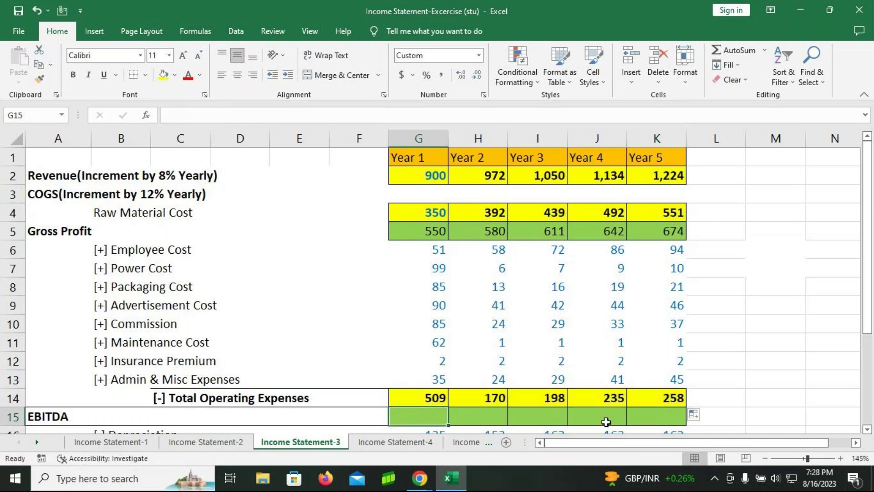
Enter =G5-G14 in G15 and fill it to K15, giving EBITDA of 41, 410, 413, 407 and 416
text(=)
click(435, 231)
text(-)
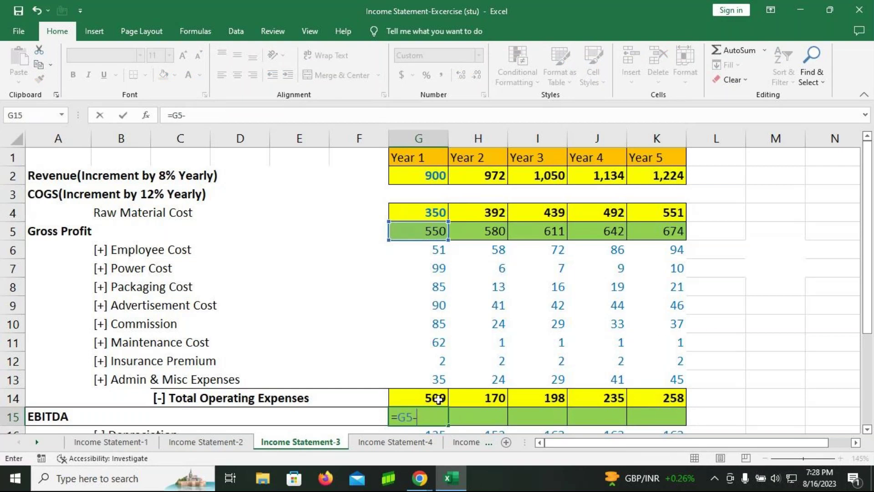
click(438, 398)
key(Return)
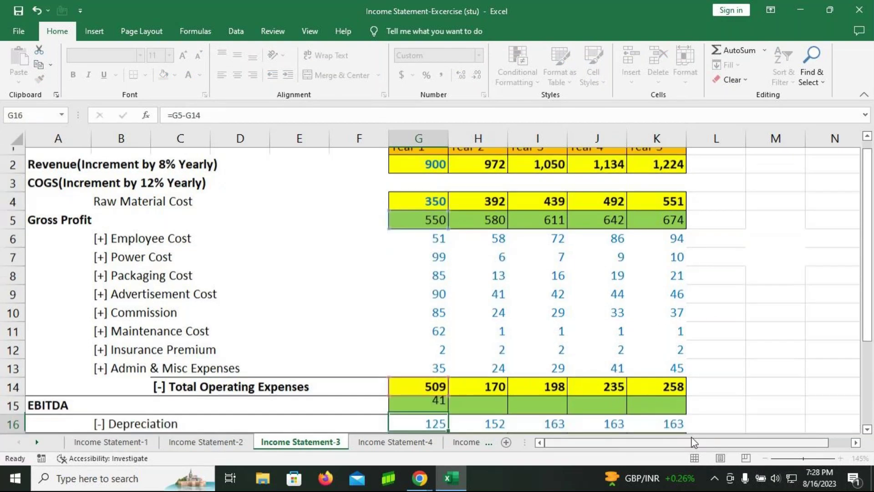
click(440, 400)
drag(449, 407, 666, 404)
scroll(581, 383, down, 1)
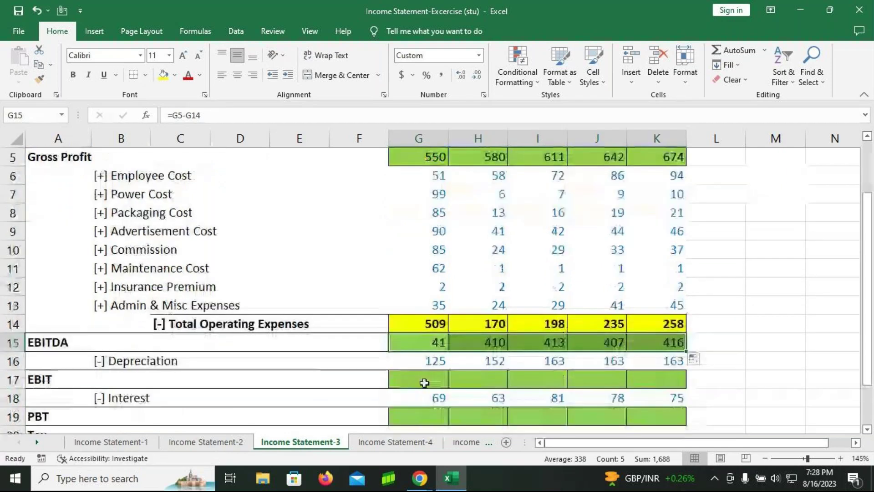
click(412, 384)
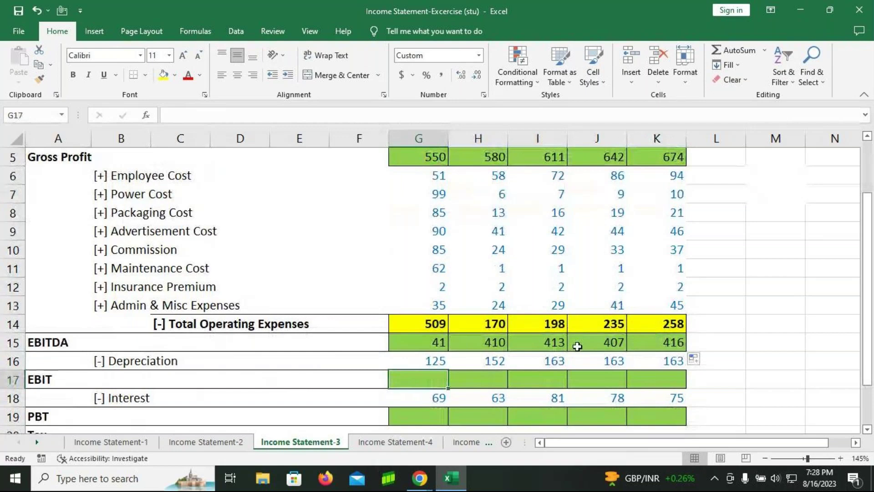
Enter =G15-G16 in G17 and fill it to K17, giving EBIT of (84), 258, 250, 244 and 253
text(=)
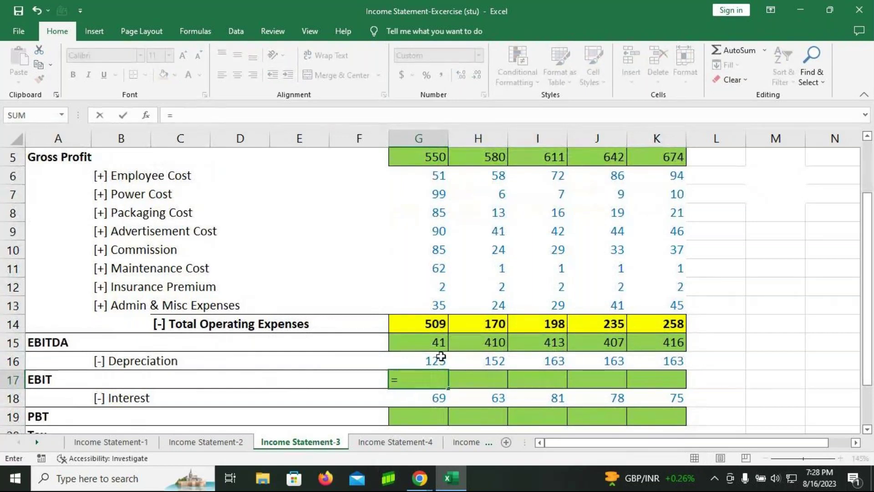
click(438, 347)
text(-)
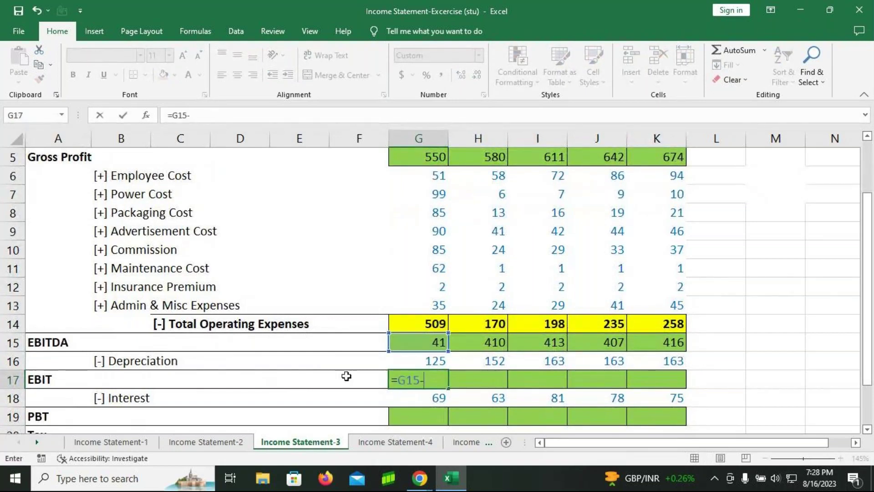
click(401, 359)
key(Return)
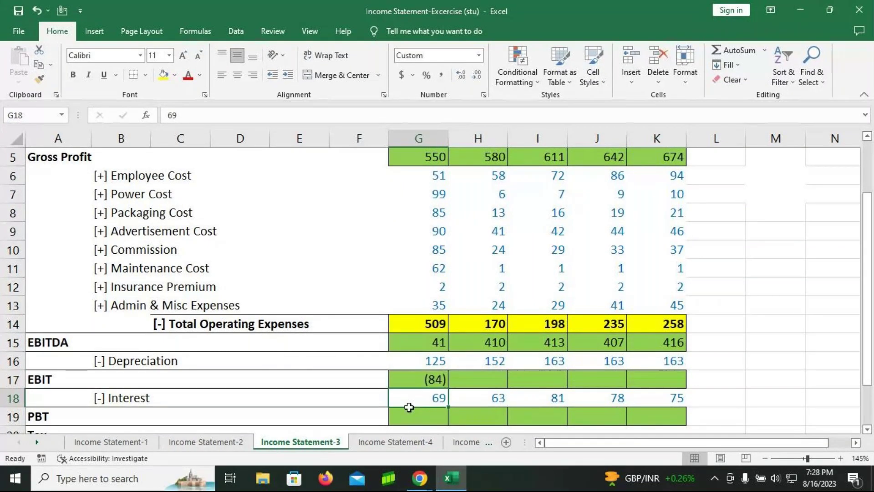
click(411, 380)
drag(449, 388, 667, 385)
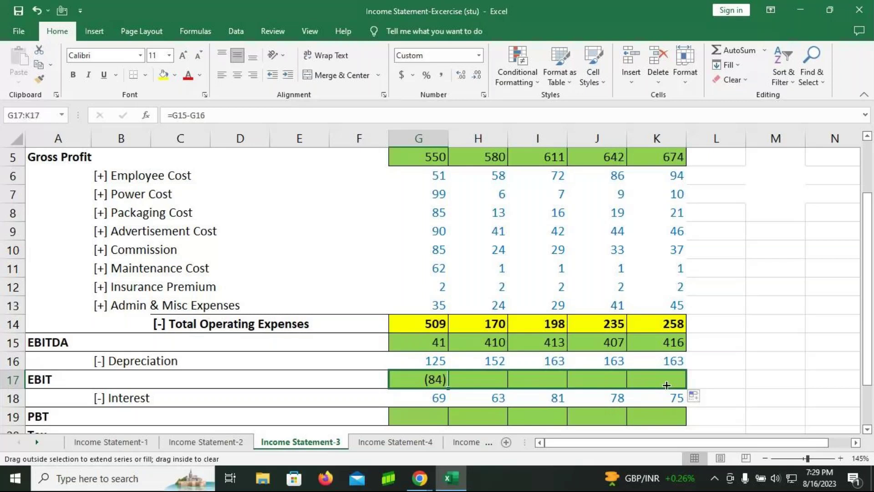
drag(666, 386, 666, 385)
click(411, 413)
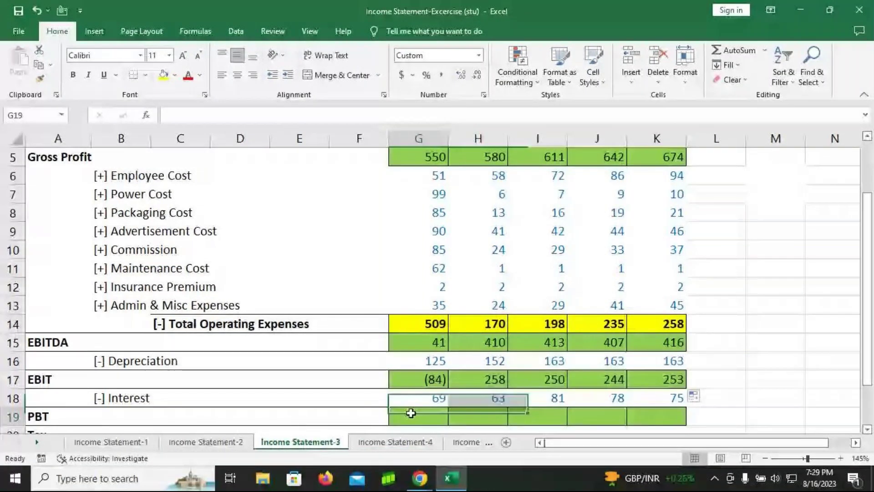
Enter =G17-G18 in G19 and fill it across to K19 for all five years' PBT
text(=)
click(426, 380)
text(-)
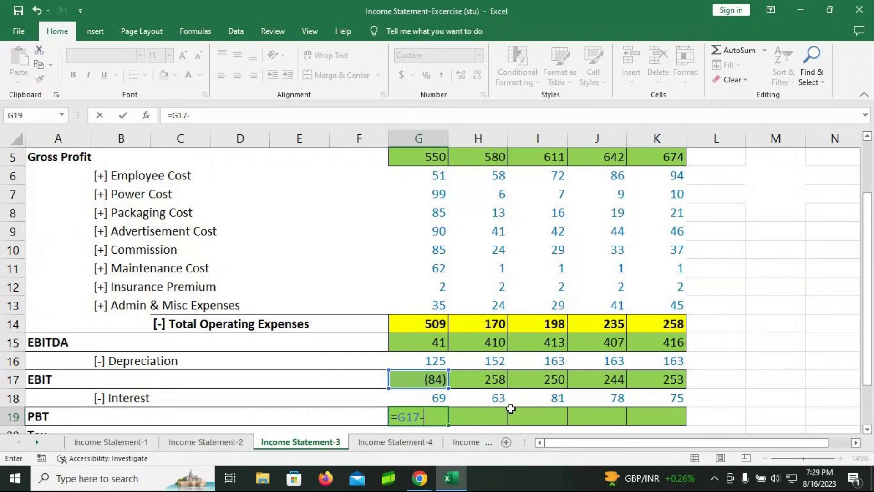
click(426, 398)
key(Return)
click(431, 399)
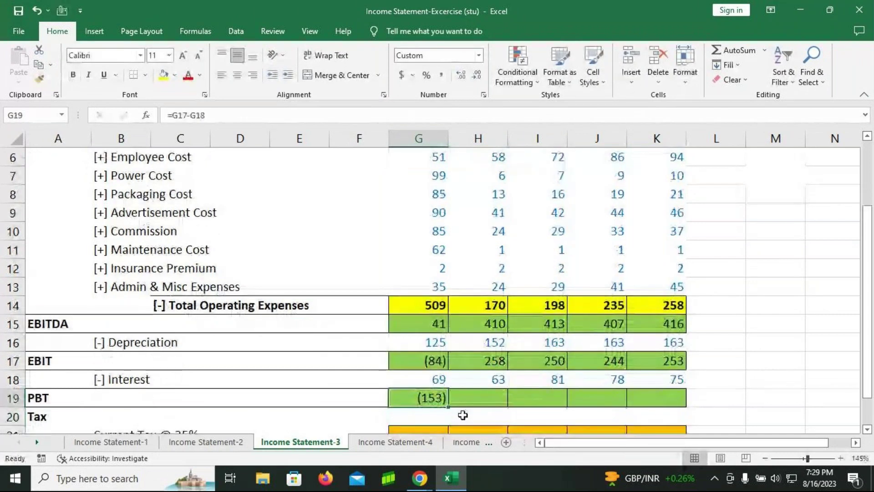
drag(449, 408, 674, 403)
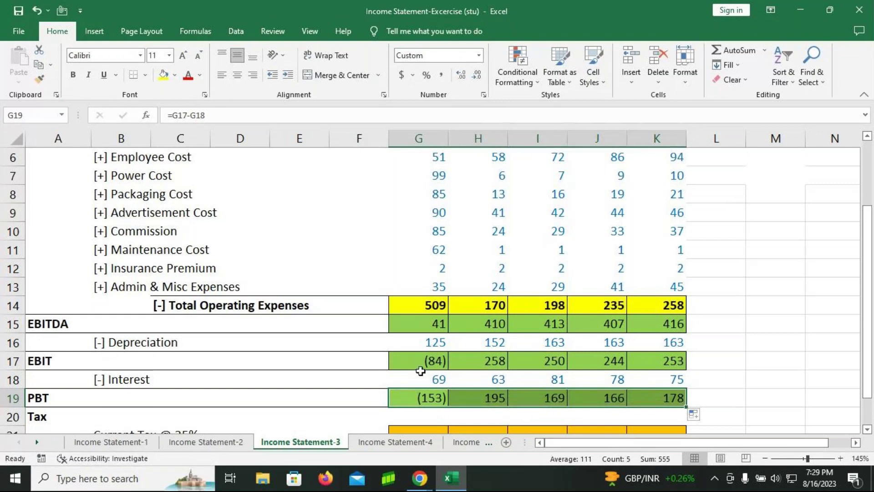
scroll(438, 394, down, 1)
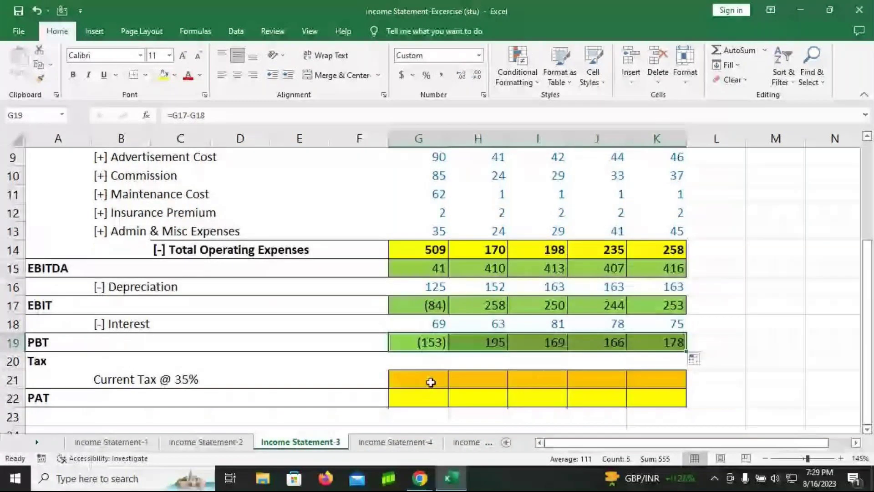
Set Year 1 current tax in G21 to 0 for the loss year
click(431, 388)
text(=0)
key(Return)
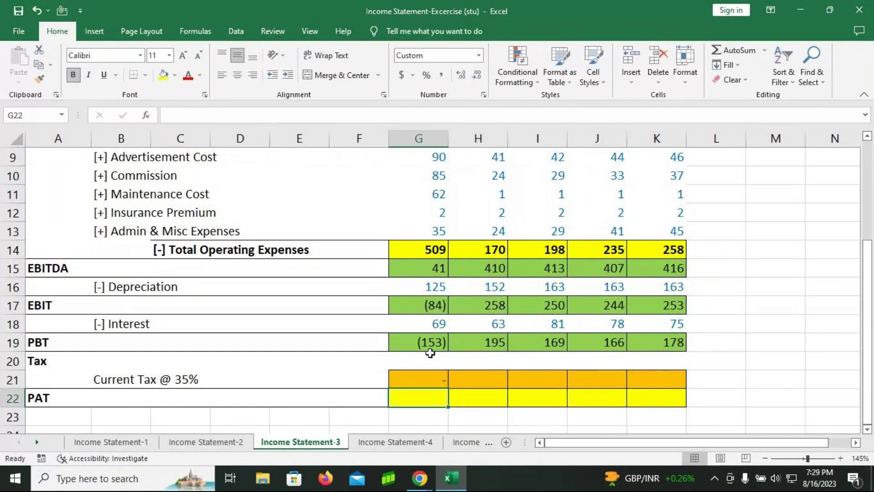
click(426, 383)
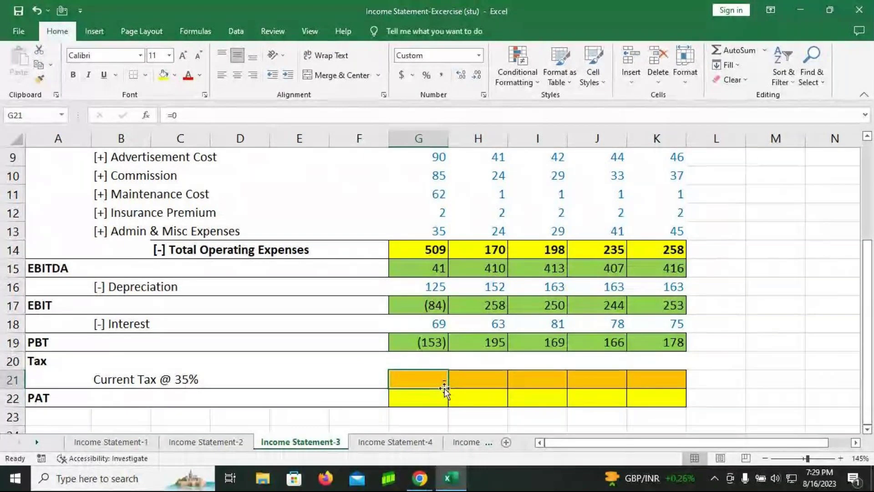
Enter =H19*35% in H21 and fill it to K21, giving tax of 68, 59, 58 and 62
key(Right)
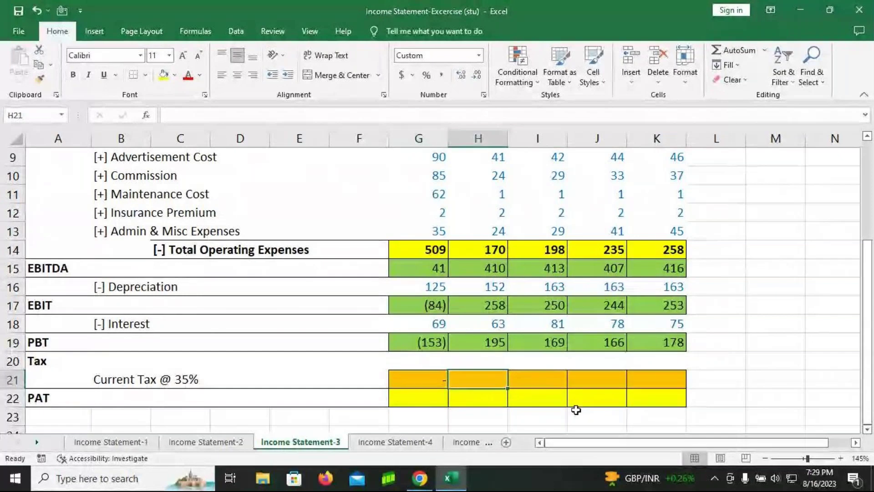
text(=)
click(486, 346)
text(*35%)
key(Return)
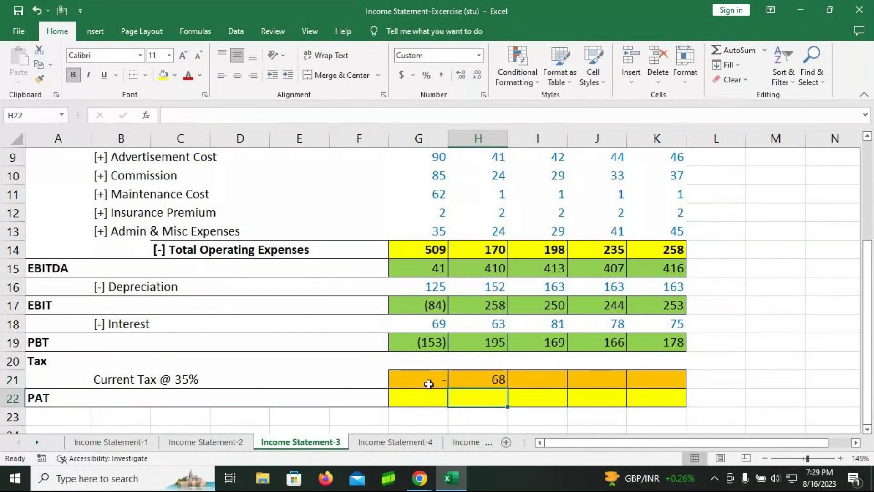
click(500, 379)
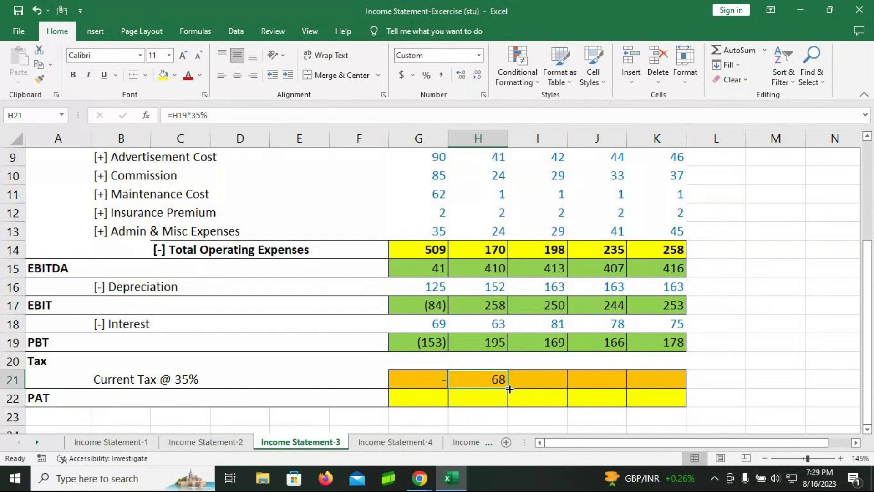
drag(510, 390, 674, 385)
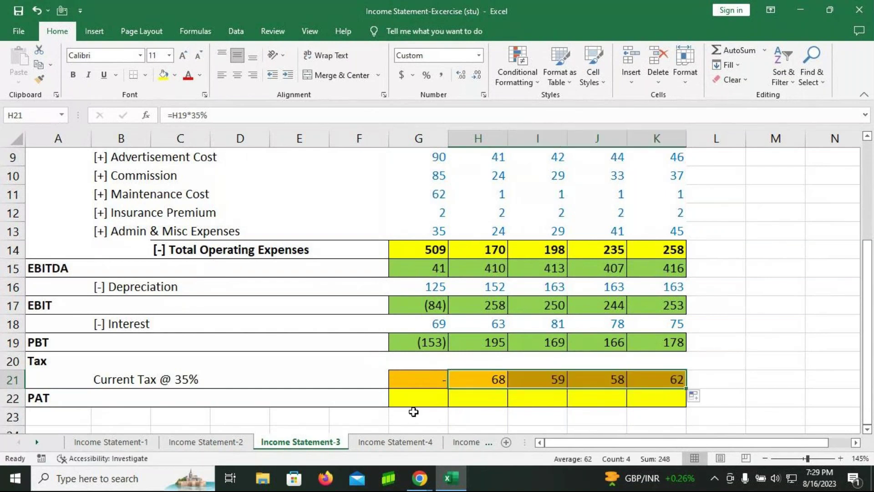
click(415, 398)
Enter =G19-G21 in G22 and fill it across to K22 for all five years' PAT
text(=)
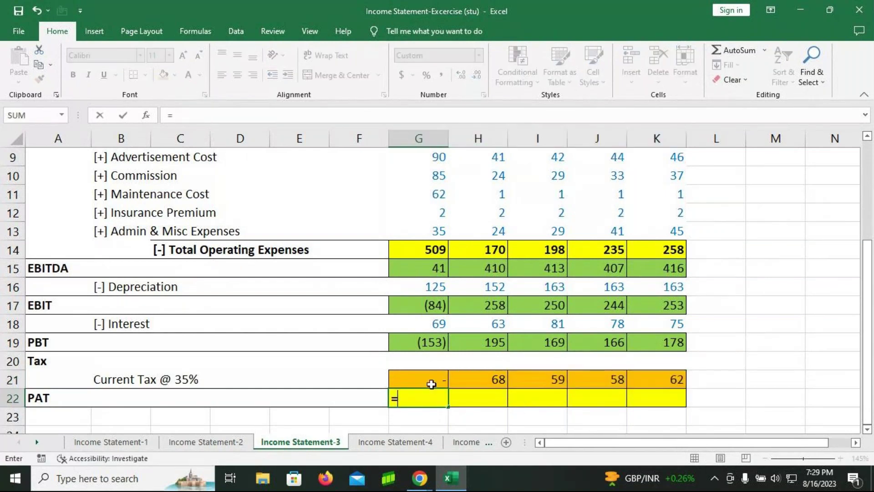
click(428, 347)
text(-)
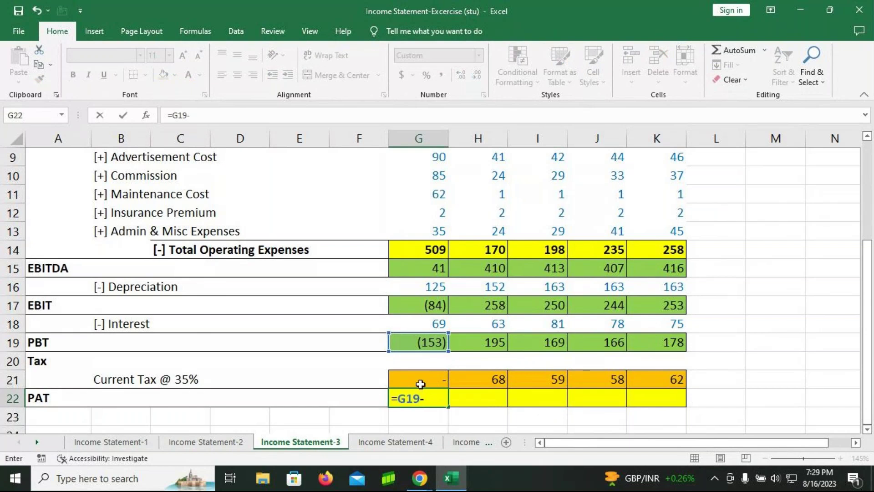
click(420, 384)
key(Return)
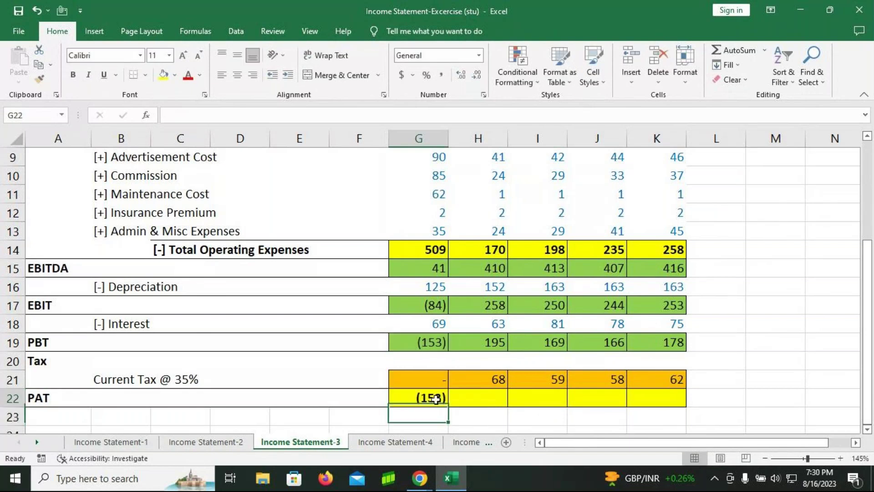
click(436, 398)
drag(448, 407, 677, 405)
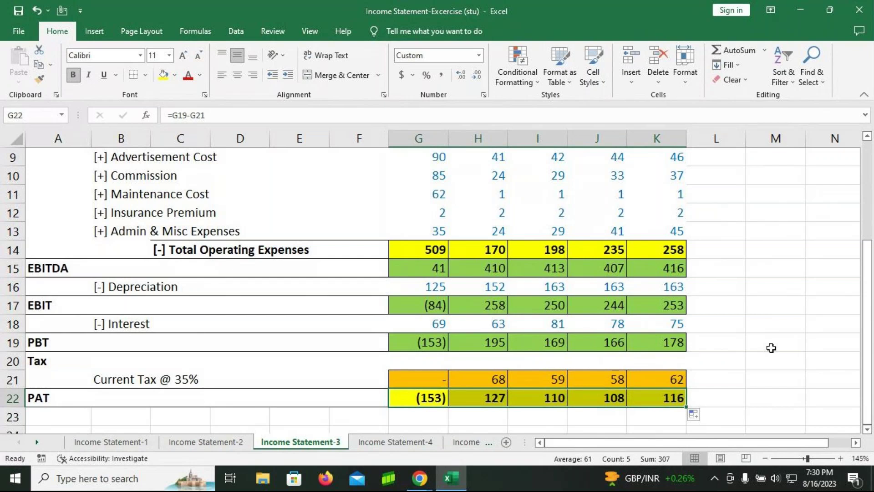
click(766, 458)
click(765, 458)
Zoom the sheet out to 110% to show Gross Profit through PAT at once
click(765, 459)
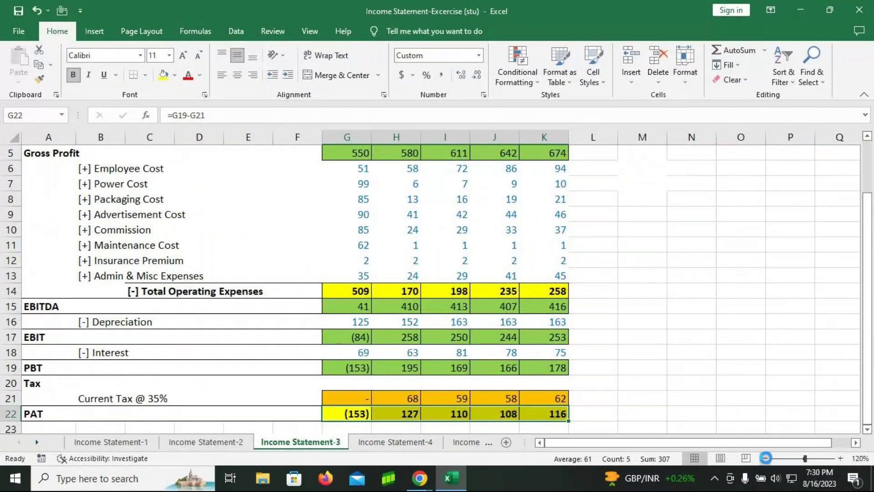
click(765, 458)
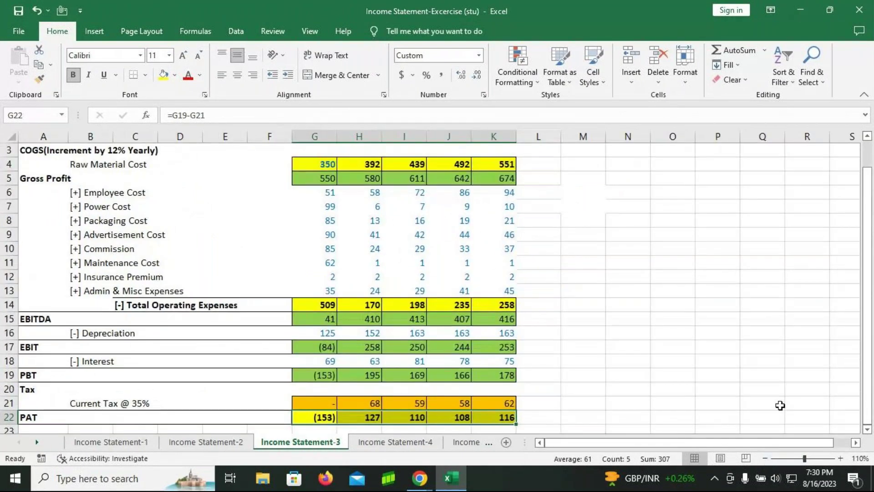
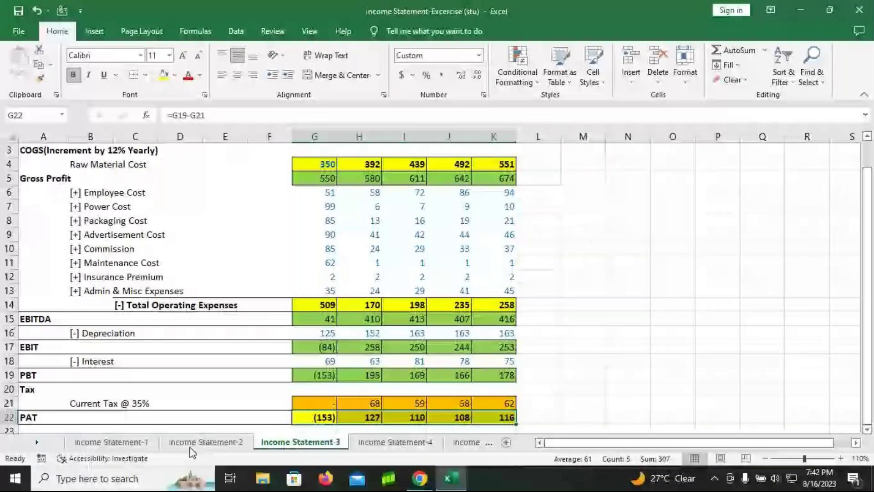
Switch to the Income Statement-4 sheet and review the Pankaj Traders problem
click(380, 443)
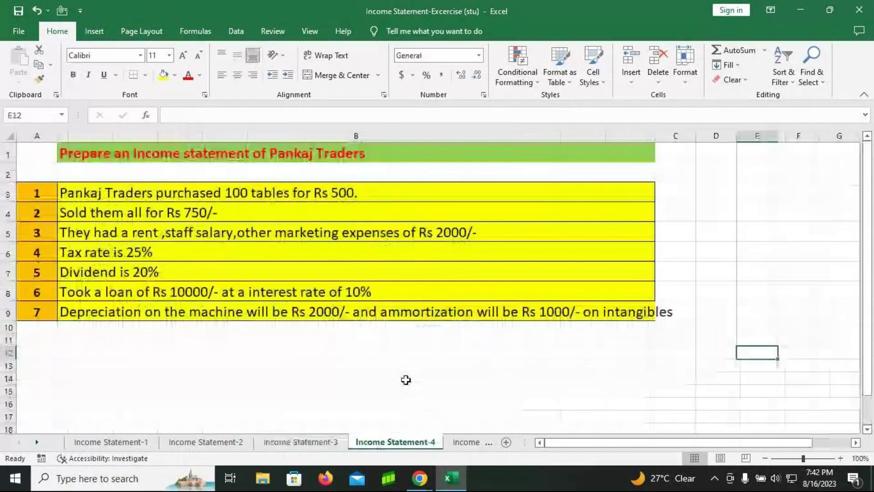
scroll(406, 380, down, 1)
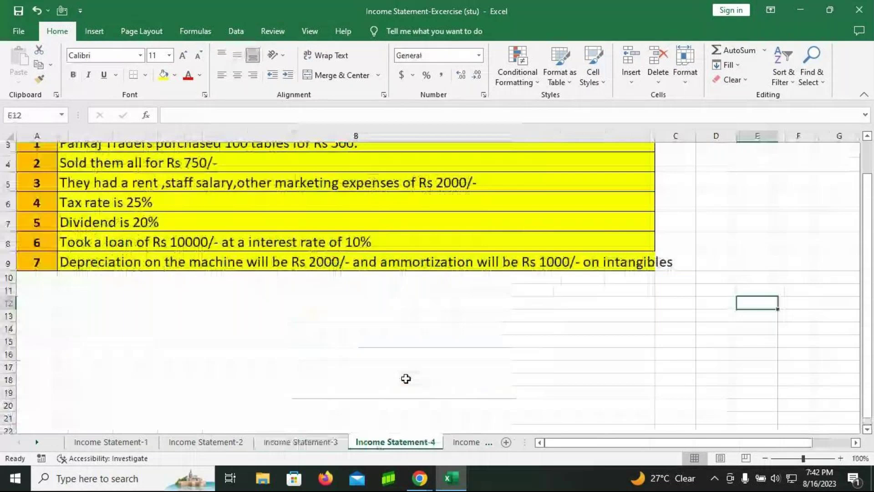
scroll(406, 379, down, 1)
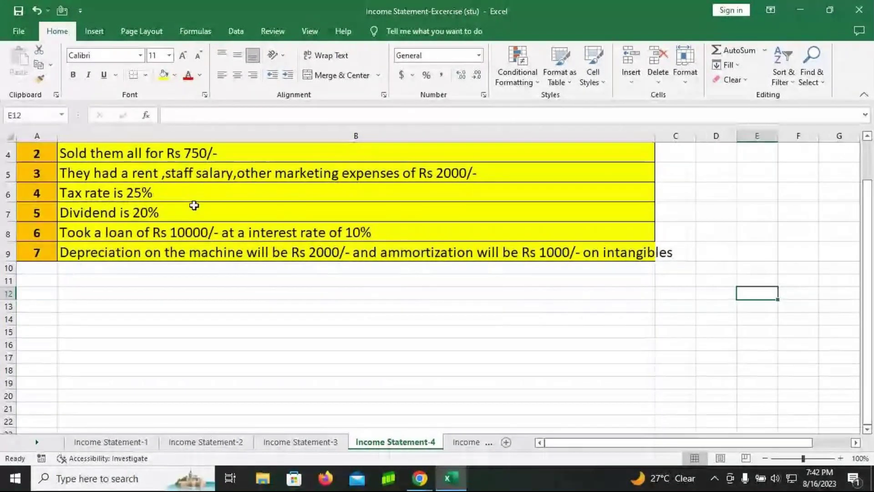
scroll(129, 209, up, 1)
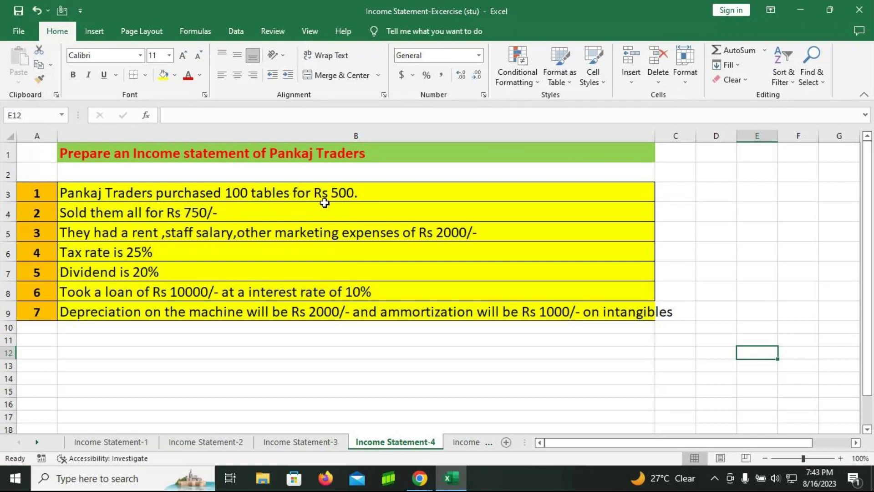
Widen columns C and B so the problem text fits, then select the empty cells below the list
drag(697, 136, 710, 135)
drag(654, 135, 669, 135)
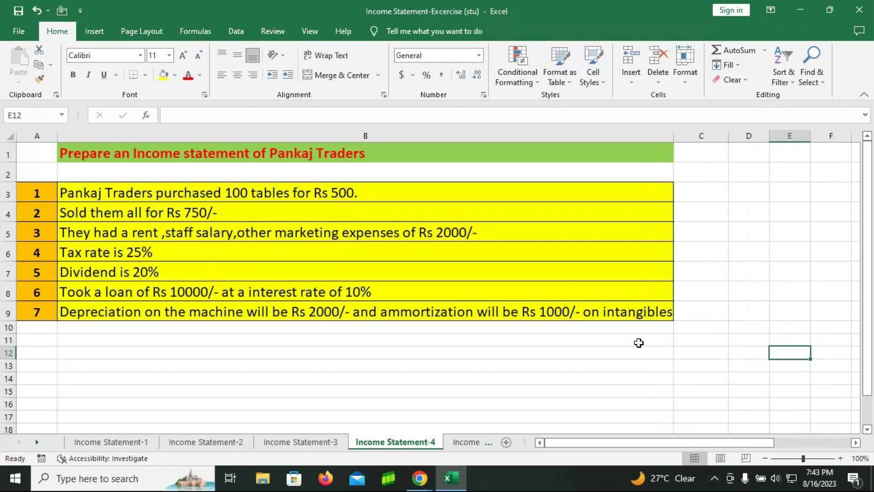
drag(684, 341, 681, 419)
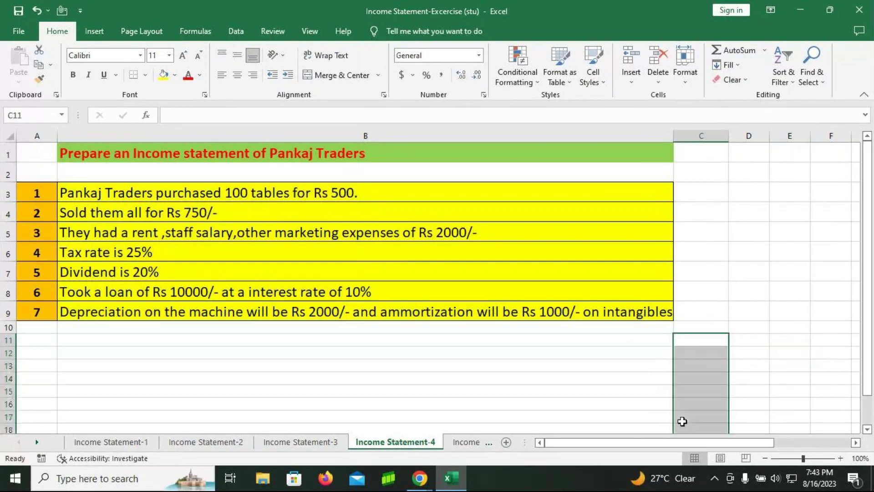
Try enlarging the text, type a trial Sales label in B11, then clear it
click(183, 55)
click(183, 55)
click(183, 55)
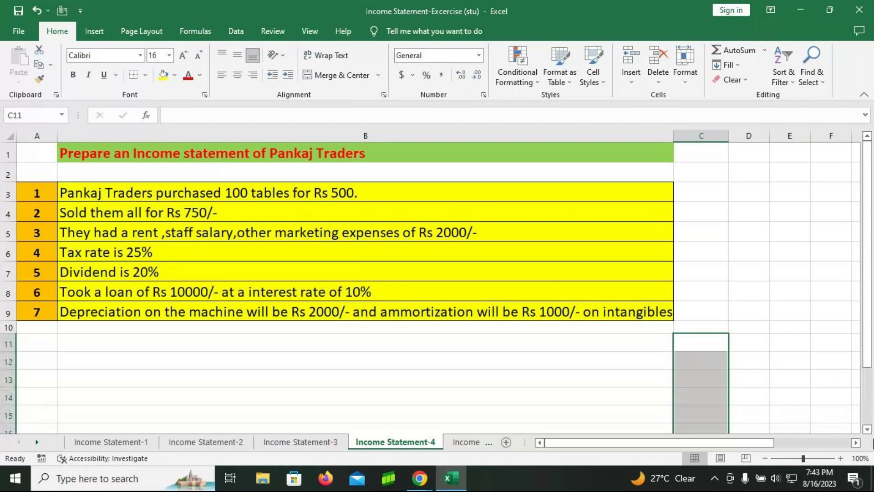
double_click(867, 429)
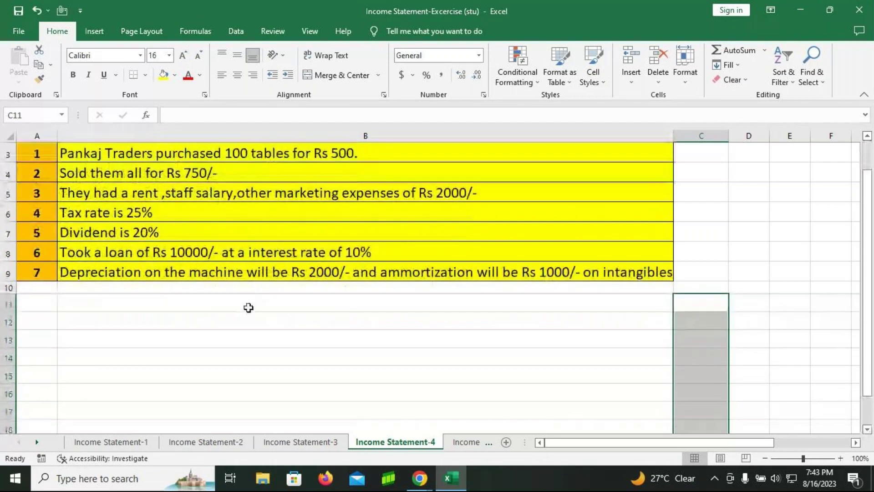
click(231, 302)
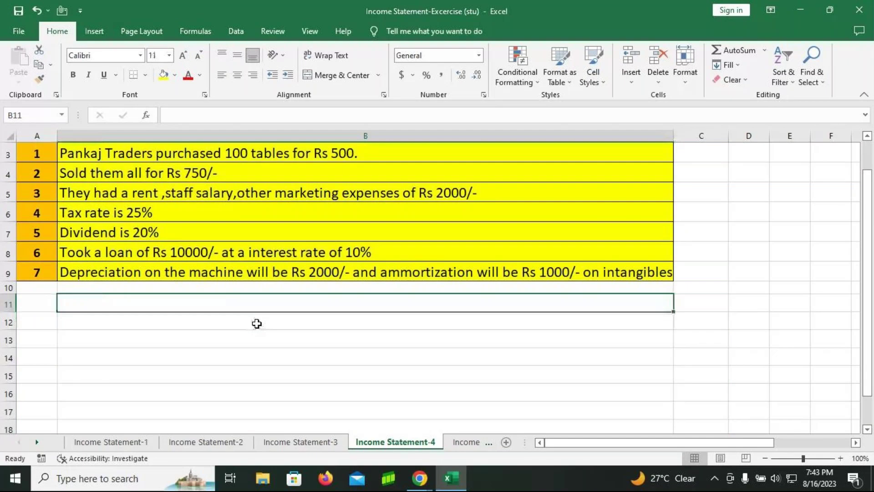
text(Sales)
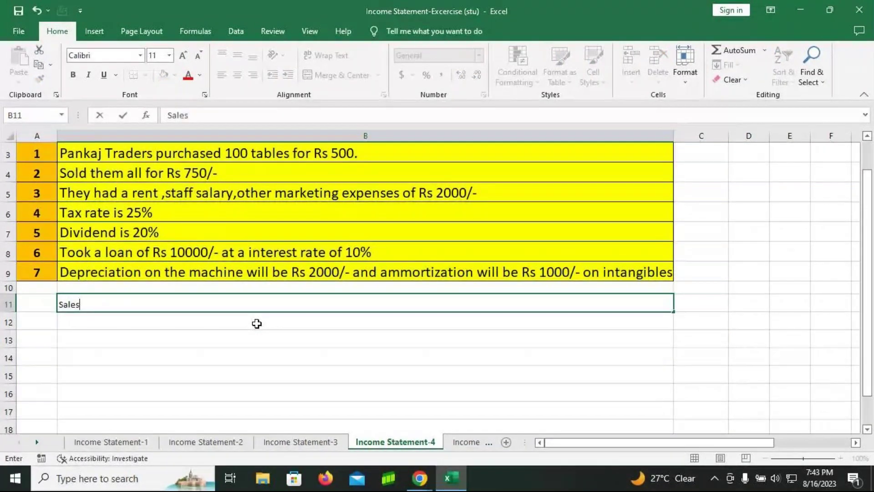
key(BackSpace)
key(BackSpace)
key(BackSpace)
key(BackSpace)
key(BackSpace)
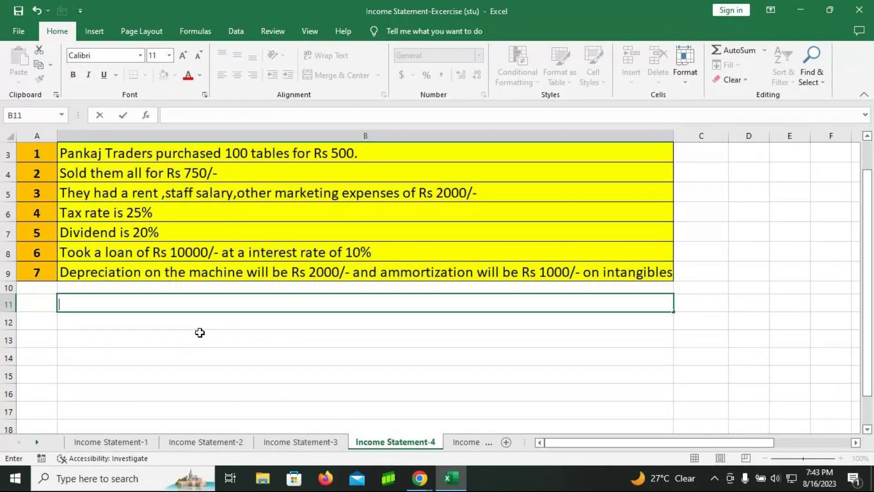
drag(218, 309, 703, 376)
Set the block below the problem list to 14-point text and enter Sales in B11
drag(91, 185, 713, 320)
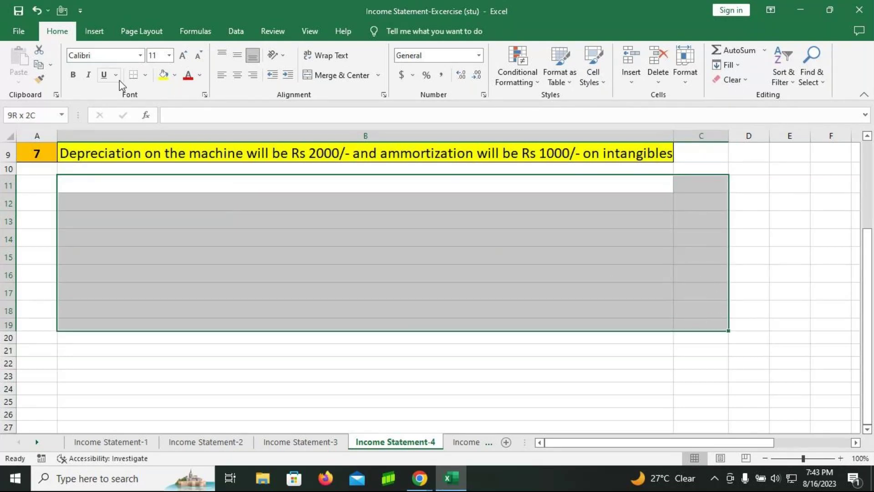
click(169, 55)
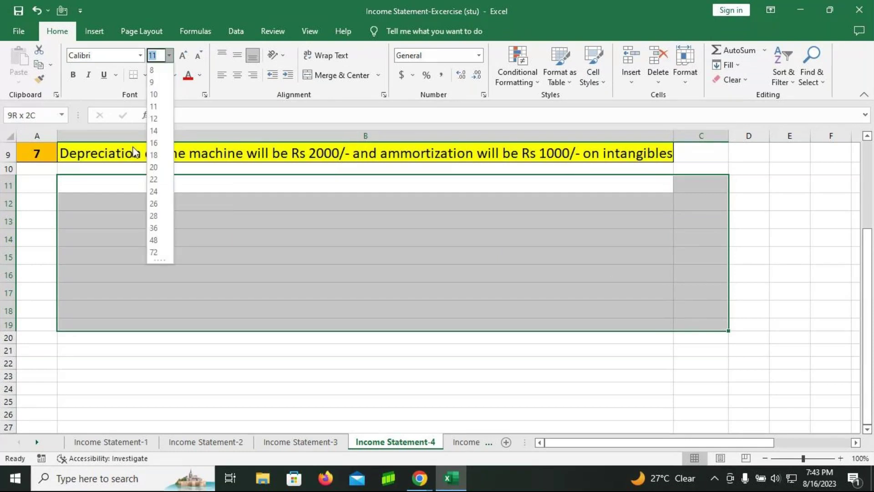
click(154, 130)
click(108, 190)
text(Sales)
key(Tab)
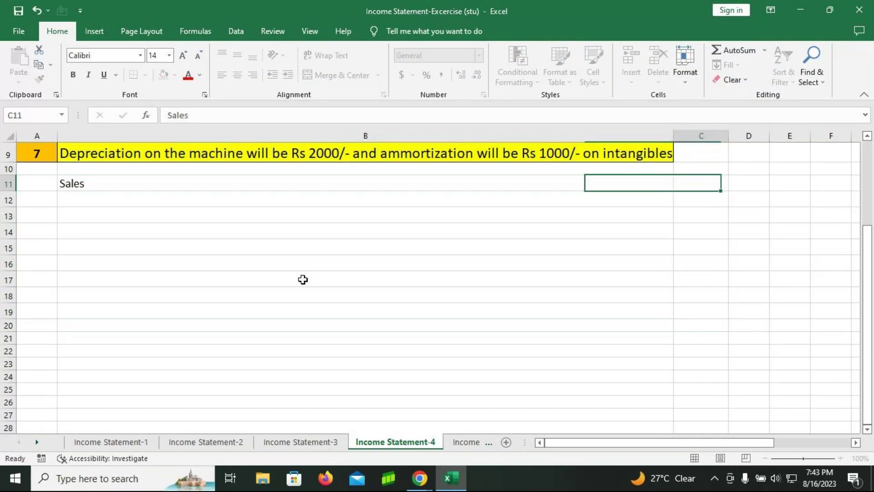
scroll(480, 352, up, 3)
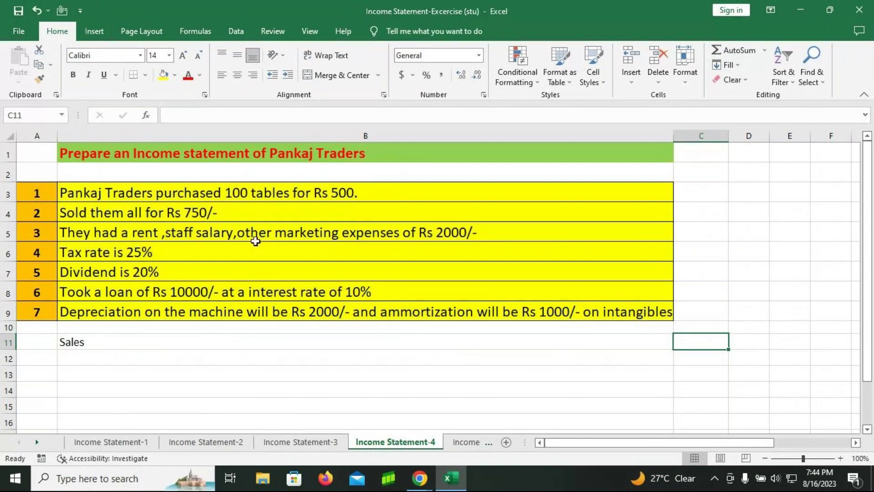
Enter Sales of 75000 in C11 and a COGS row of 50000 (=100*500)
text(=)
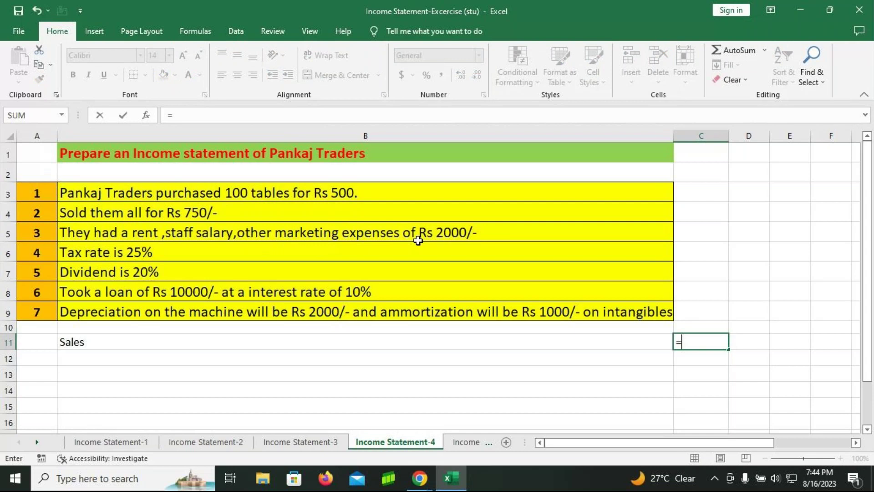
text(100*)
text(750)
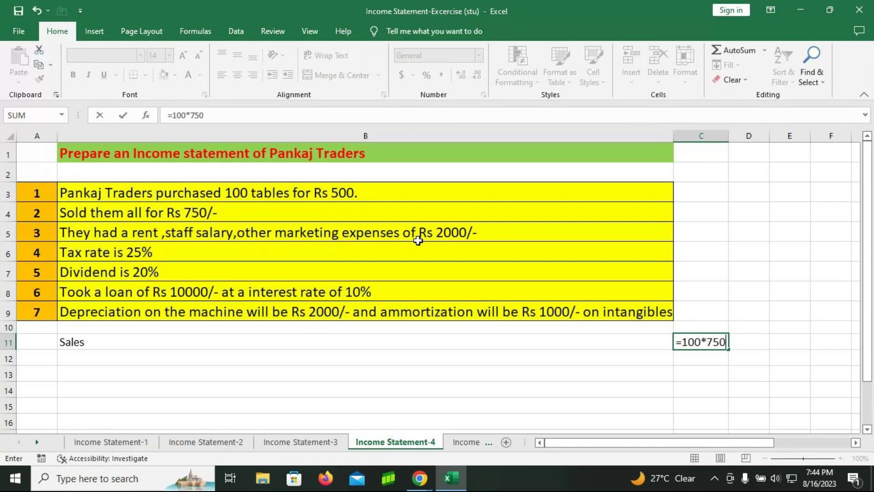
key(Return)
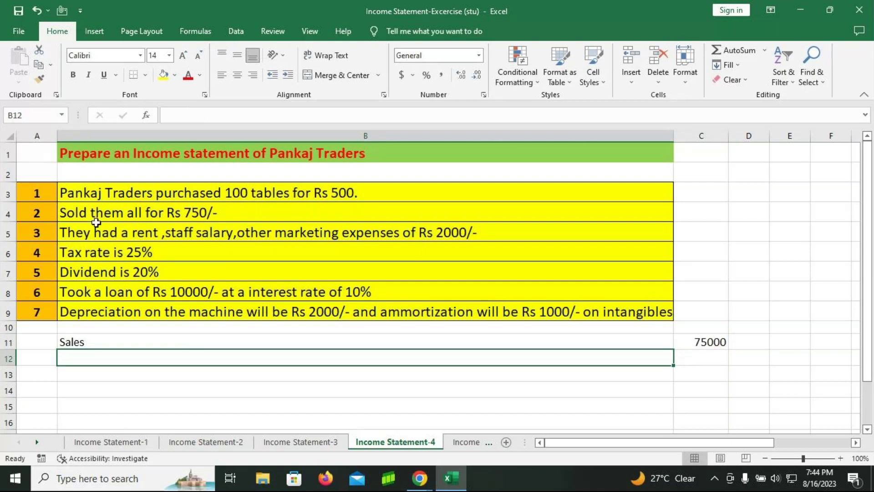
text(COGS)
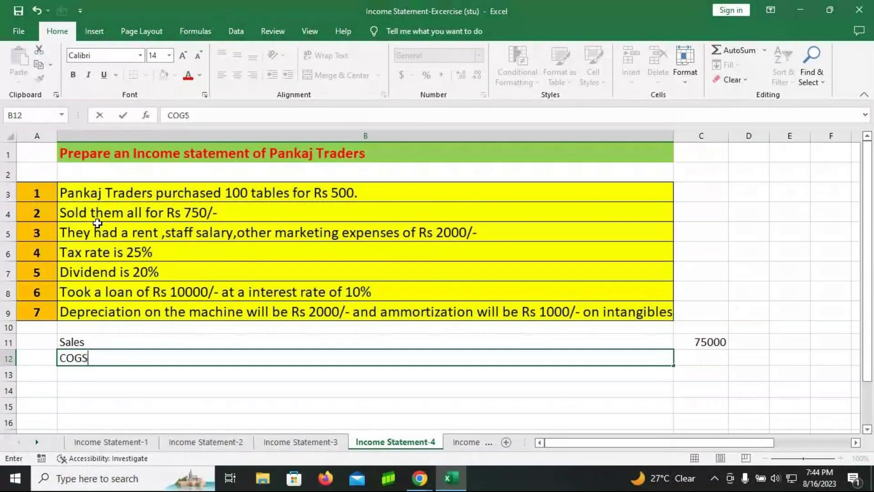
key(Tab)
text(=)
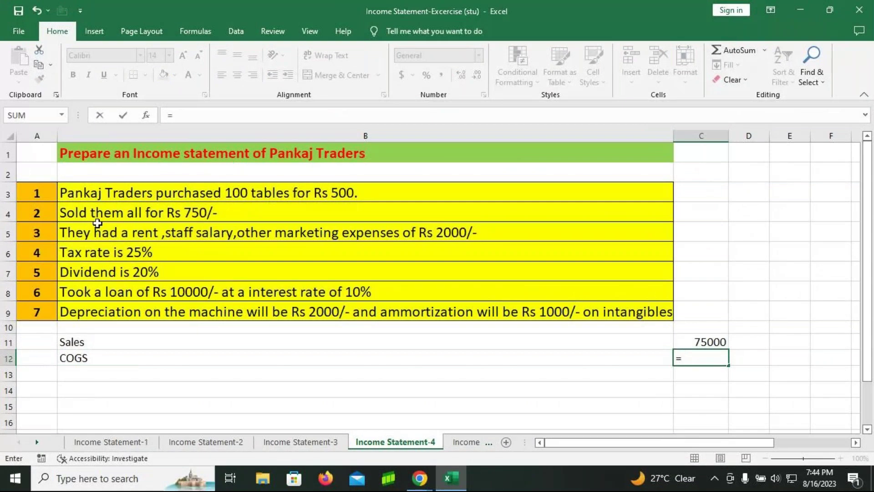
text(100*500)
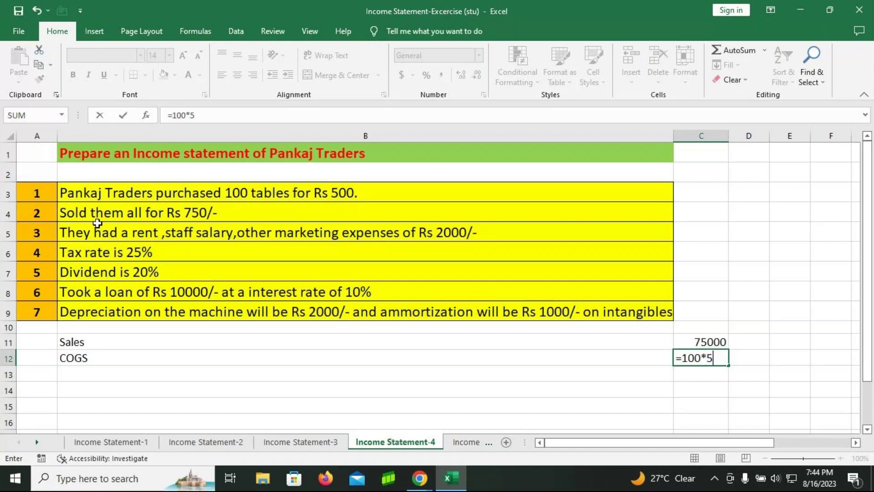
key(Return)
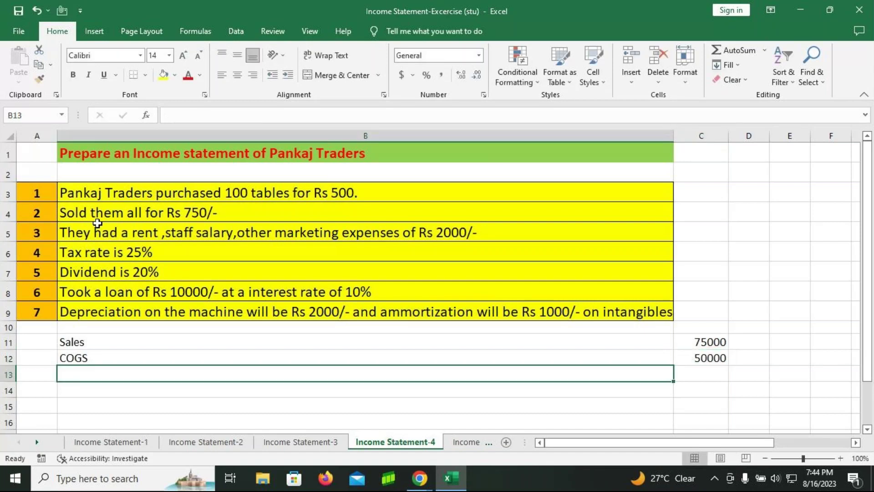
Add a Gross Profit label in B13 with =C11-C12 in C13, giving 25000
text(Gros)
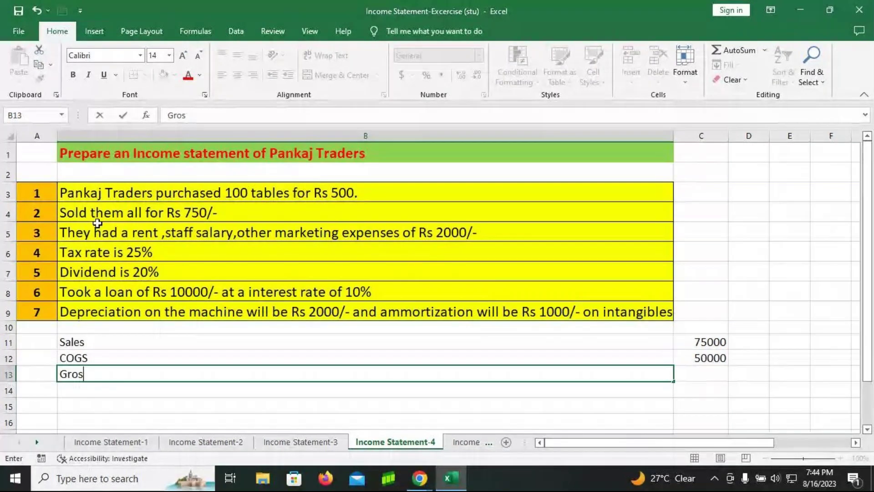
text(s Profit)
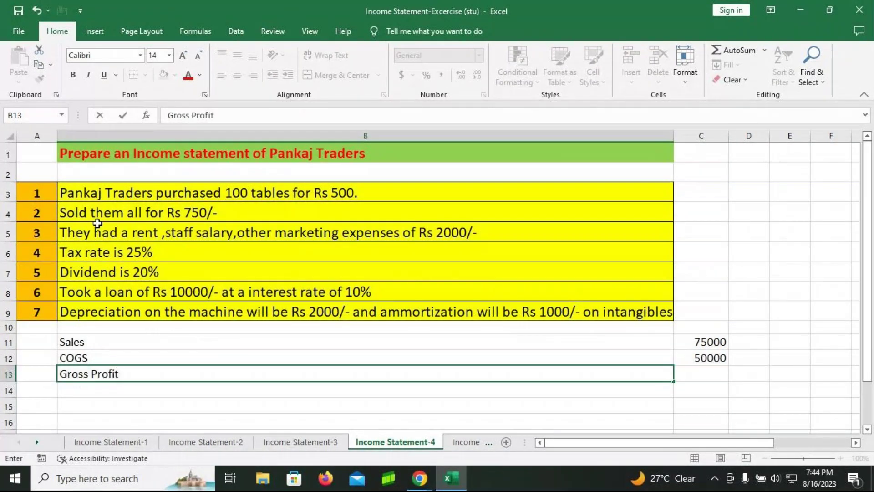
key(Tab)
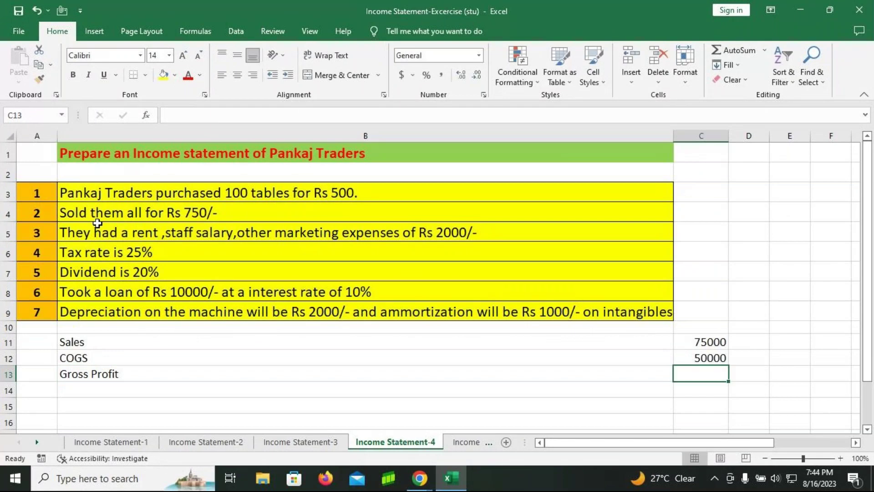
text(=)
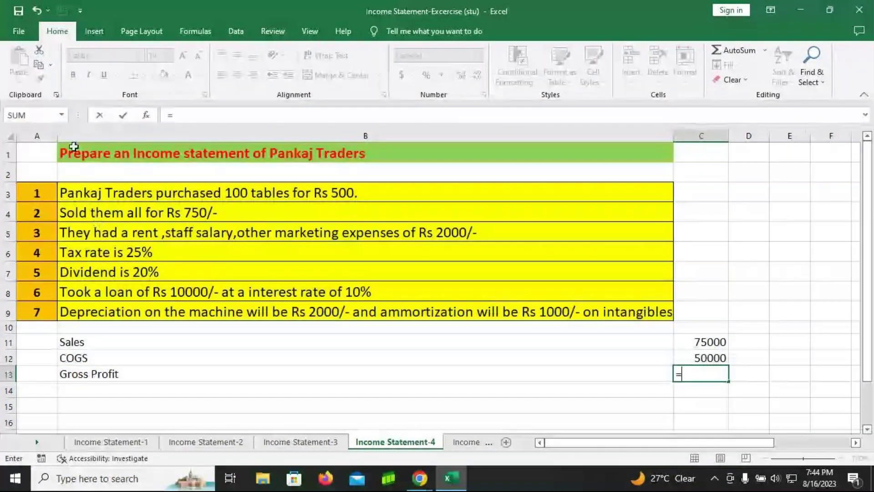
click(700, 344)
text(-)
click(703, 357)
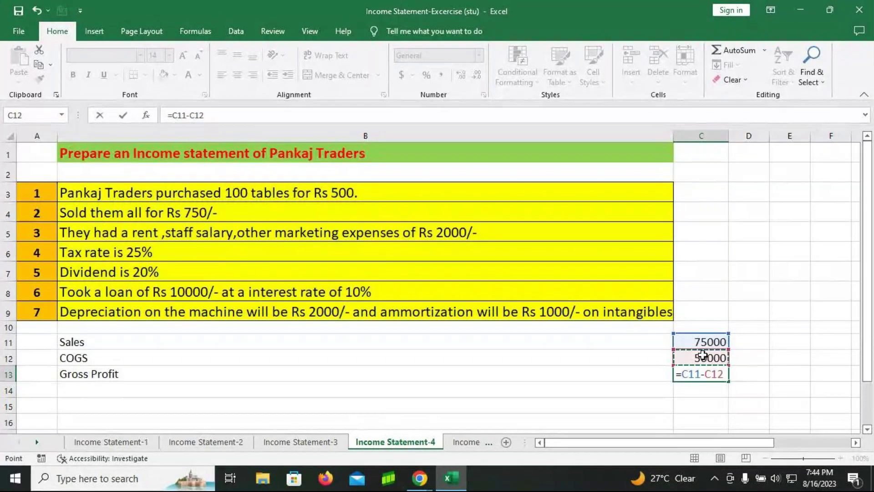
key(Return)
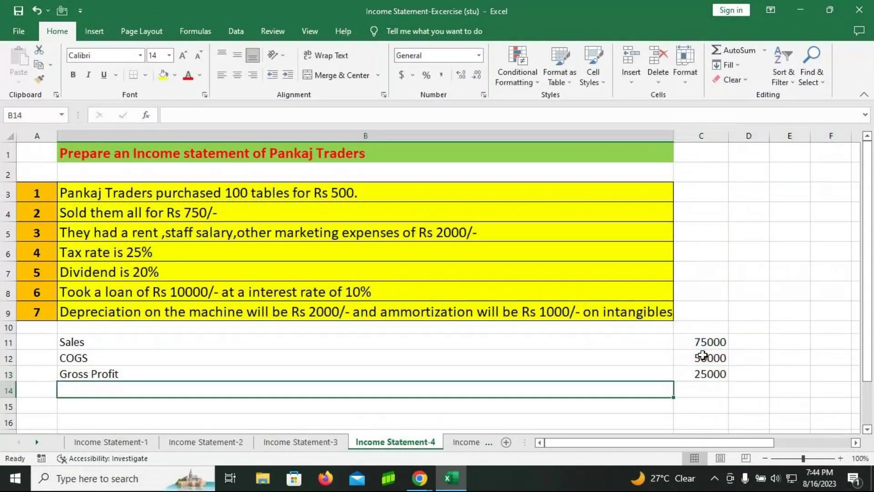
click(196, 370)
Fill the Gross Profit row B13:C13 orange
drag(285, 370, 687, 373)
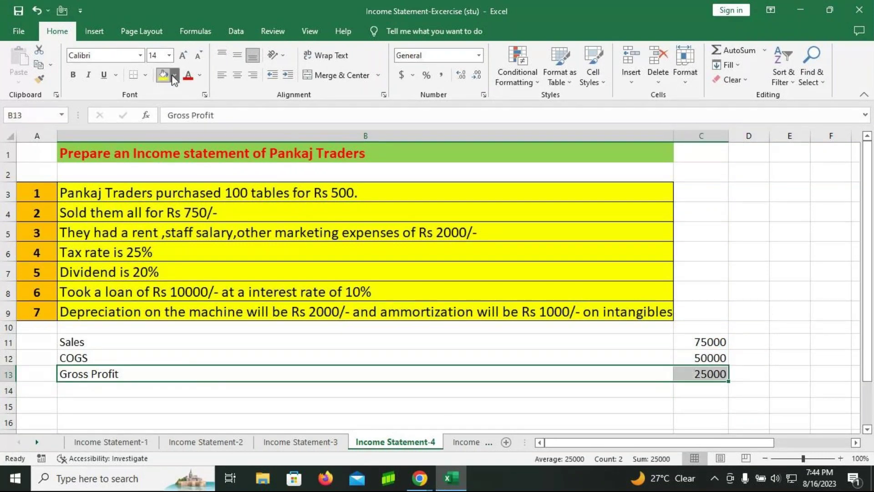
click(173, 77)
click(183, 172)
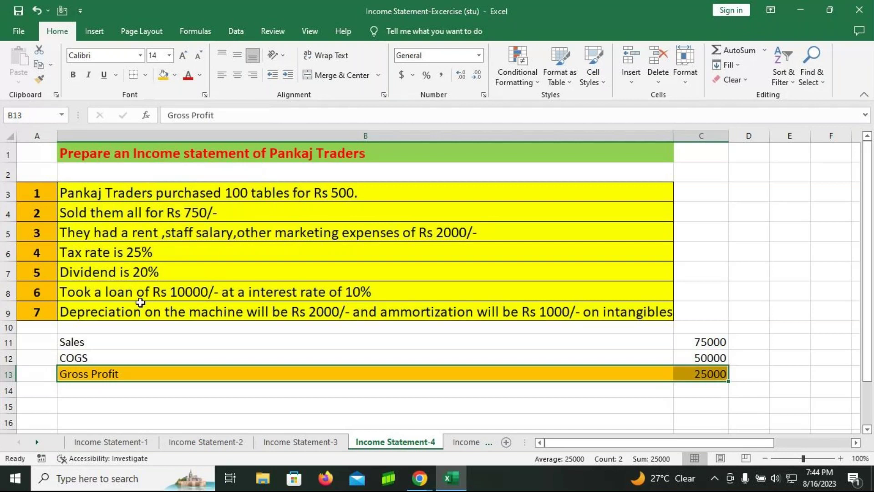
Add an OPEX row in B14 with 2000 in C14
click(121, 394)
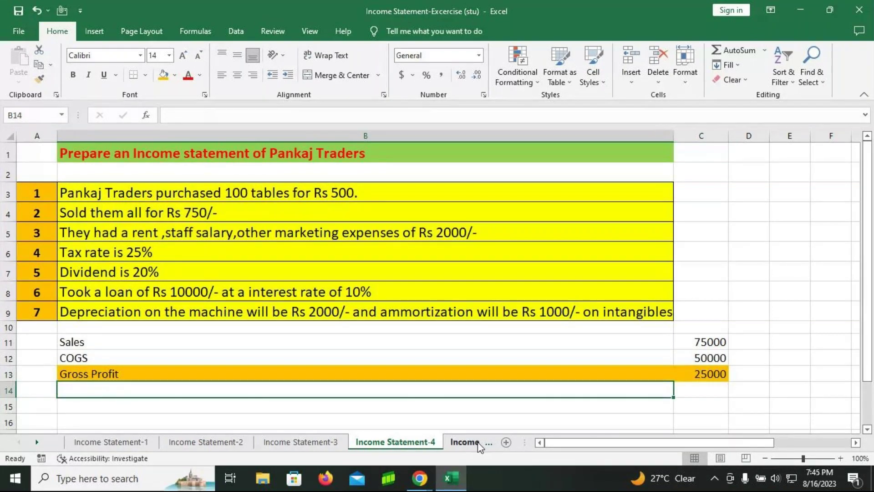
text(OPEX)
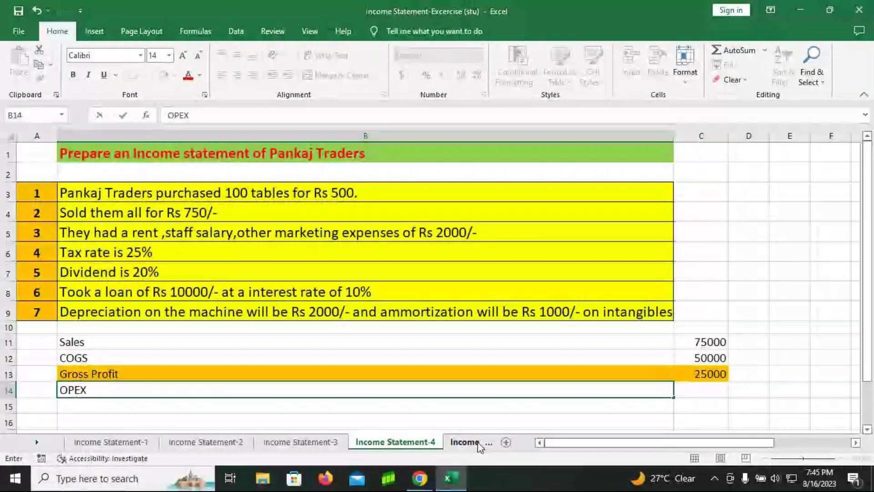
key(Tab)
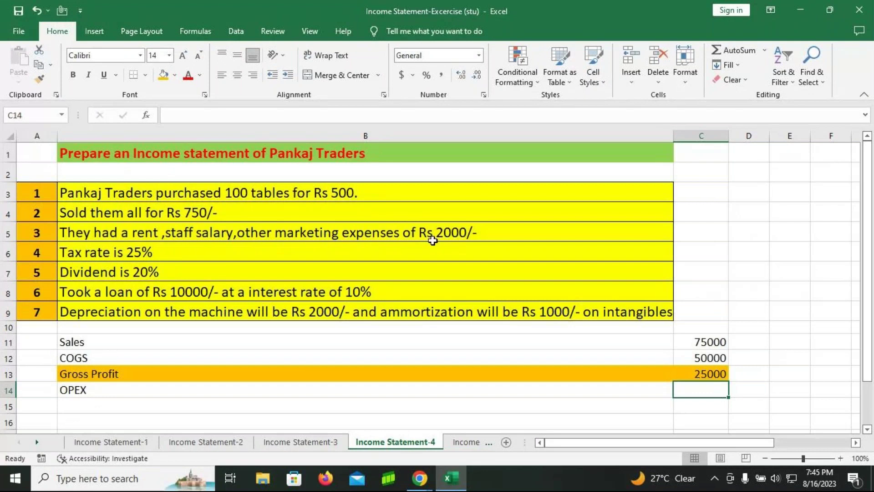
text(=)
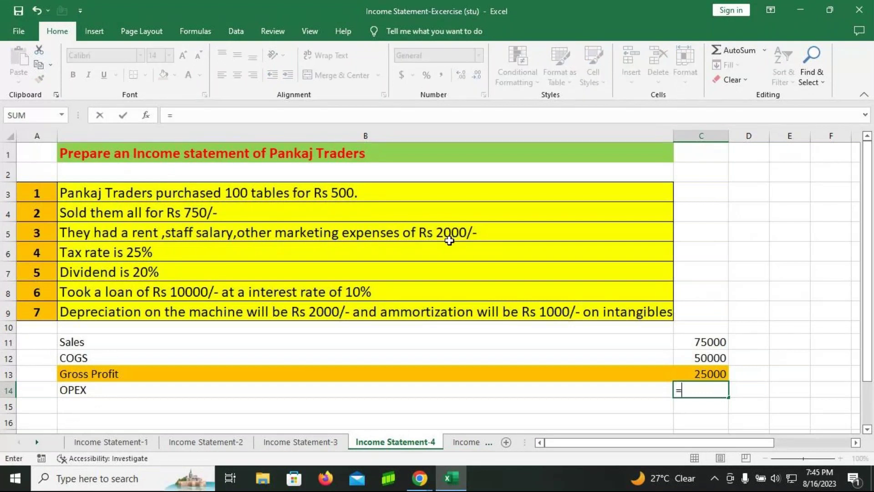
text(2000)
key(Return)
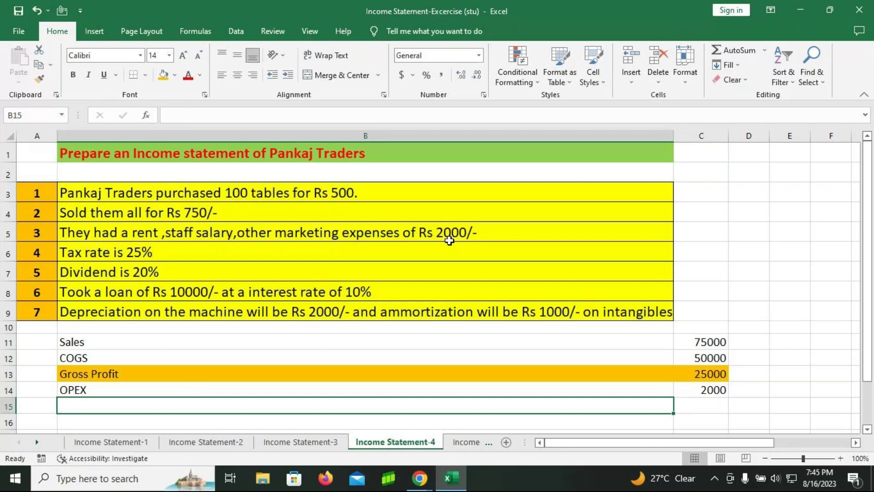
Add an EBITDA row in B15 with =C13-C14 in C15, giving 23000
text(EBI)
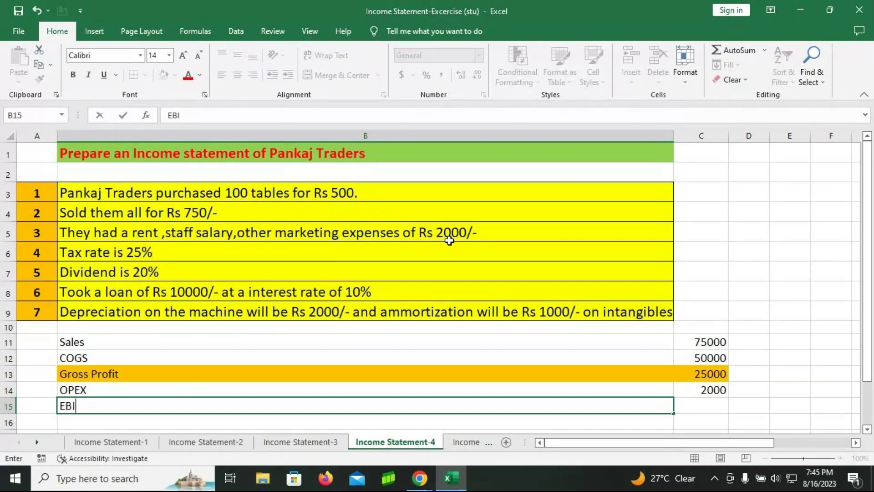
text(TDA)
key(Tab)
text(=)
key(Up)
key(Up)
text(-)
key(Up)
key(Return)
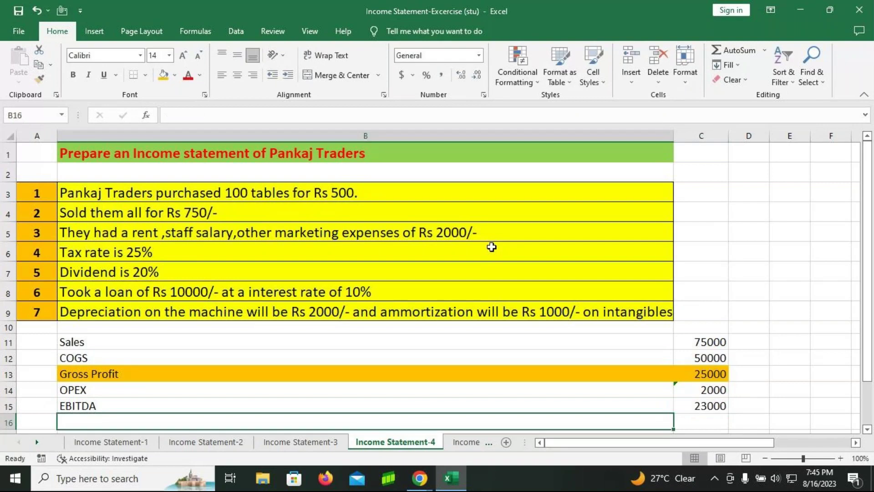
Shade the EBITDA row B15:C15 orange
click(208, 405)
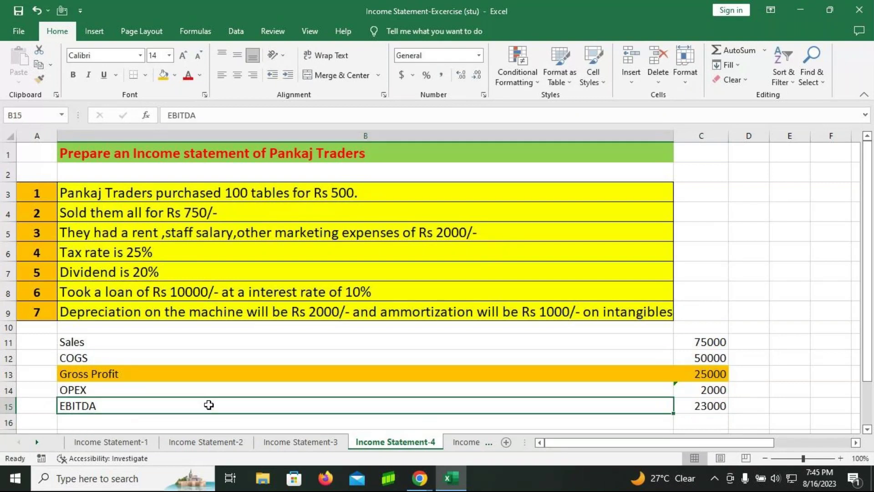
key(shift+Right)
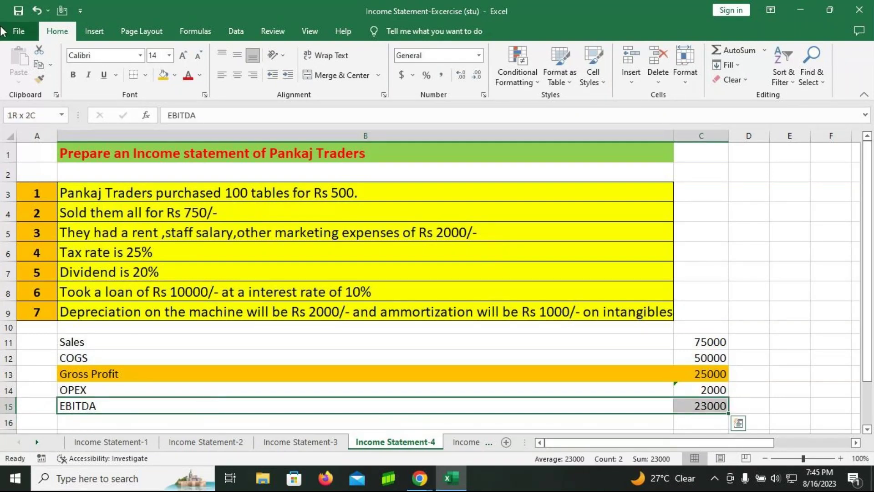
click(163, 75)
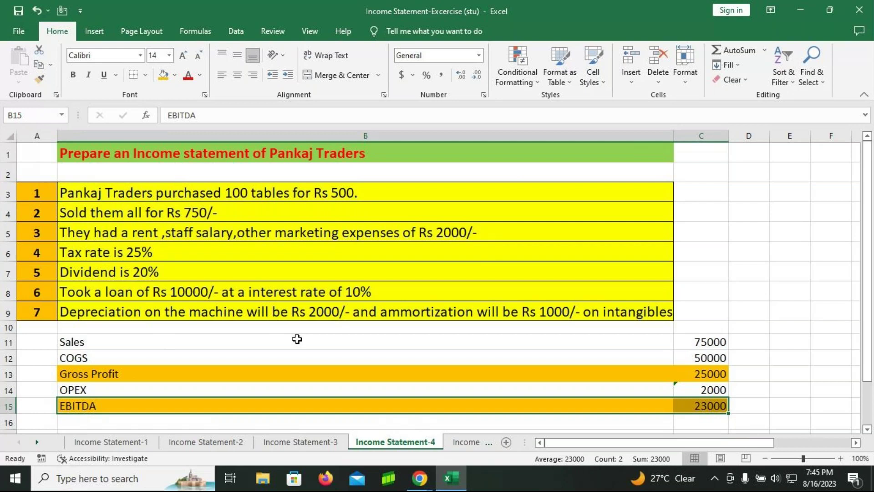
click(149, 420)
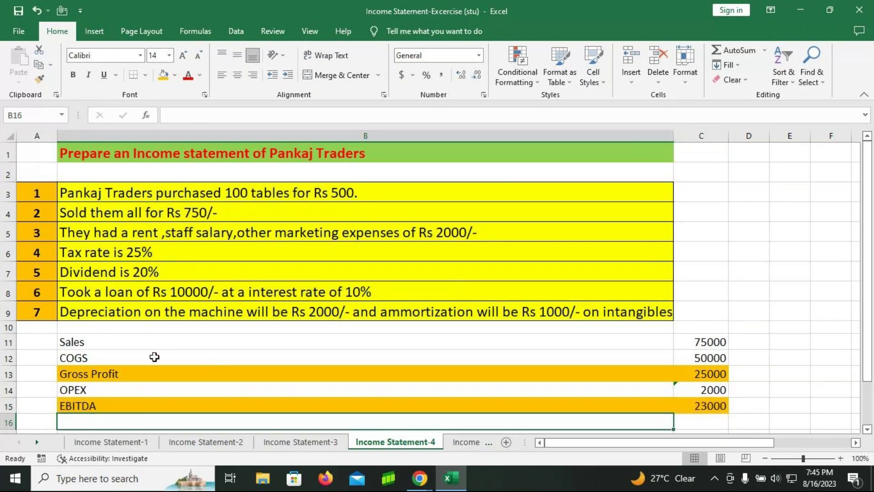
Add a Depriciation row in B16 with 3000 in C16
text(De)
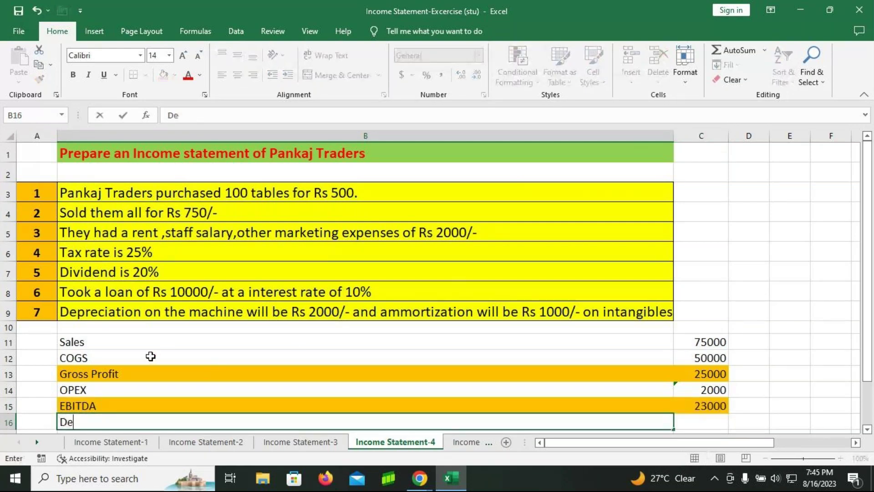
text(priciation)
key(Tab)
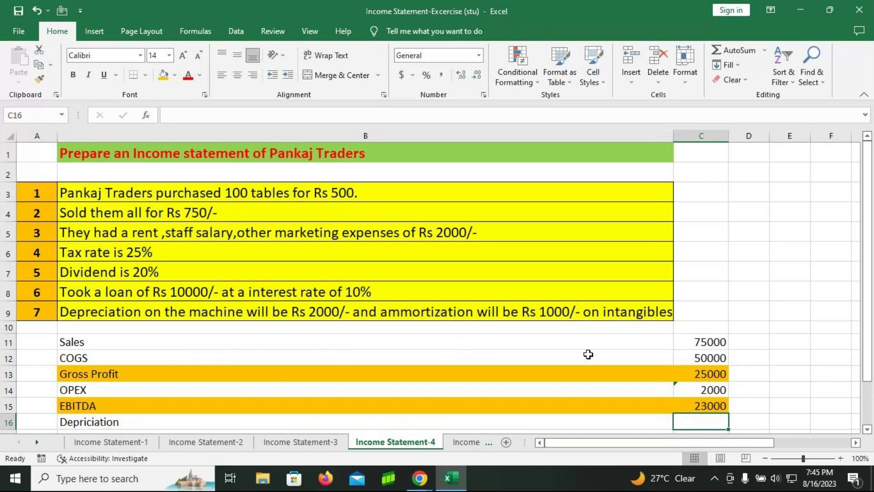
text(=)
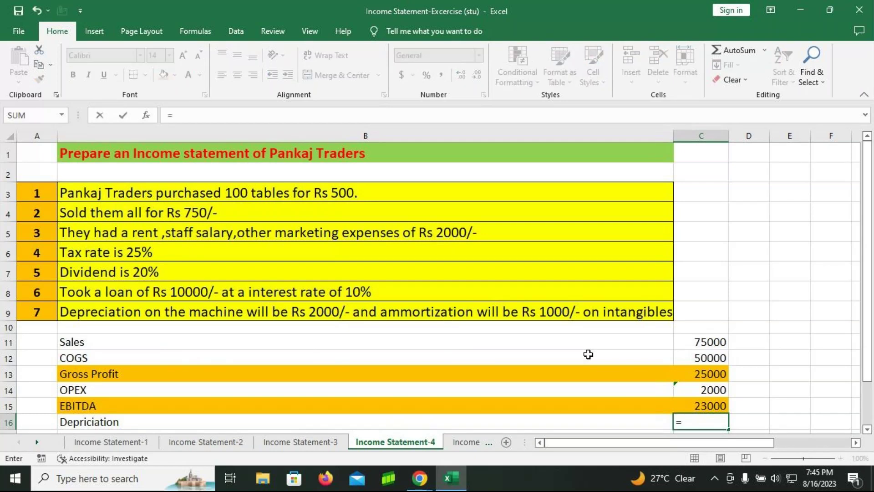
text(3000)
key(Return)
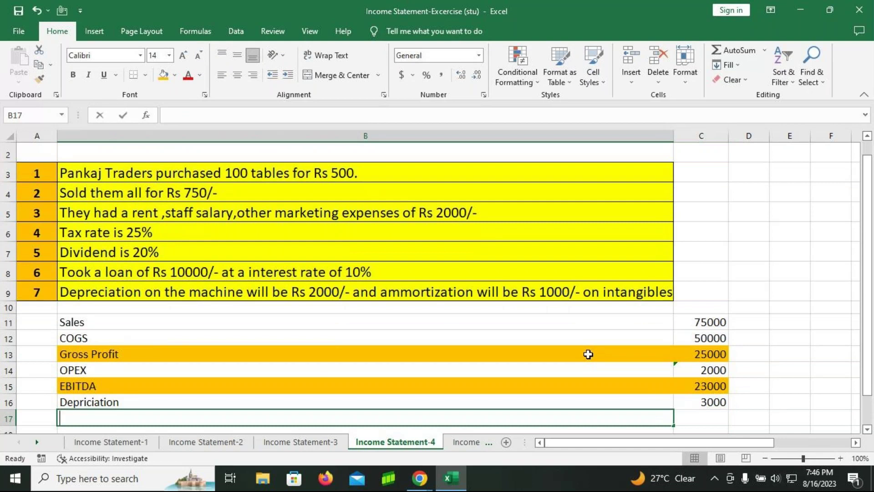
Add an EBIT row in B17 with =C15-C16 in C17, giving 20000
text(EBIT)
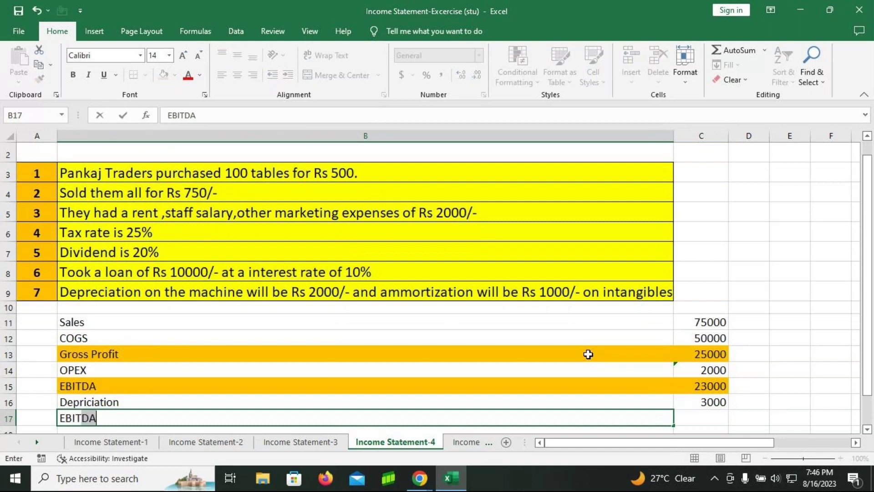
key(BackSpace)
key(Tab)
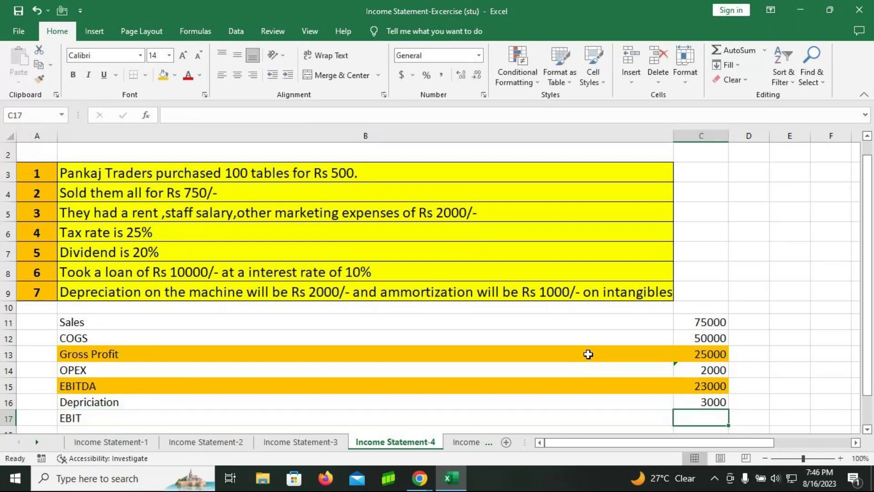
text(=)
key(Up)
key(Up)
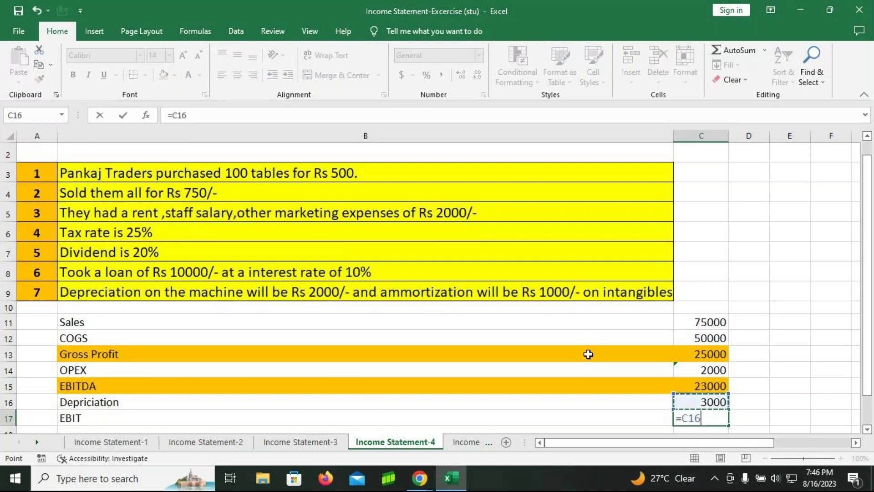
text(-)
key(Down)
key(Return)
Shade the EBIT row B17:C17 orange
click(274, 396)
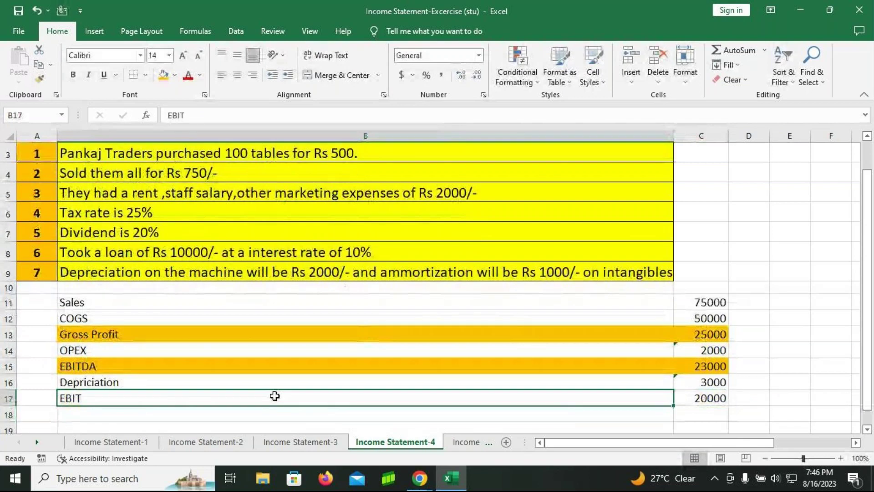
key(shift+Right)
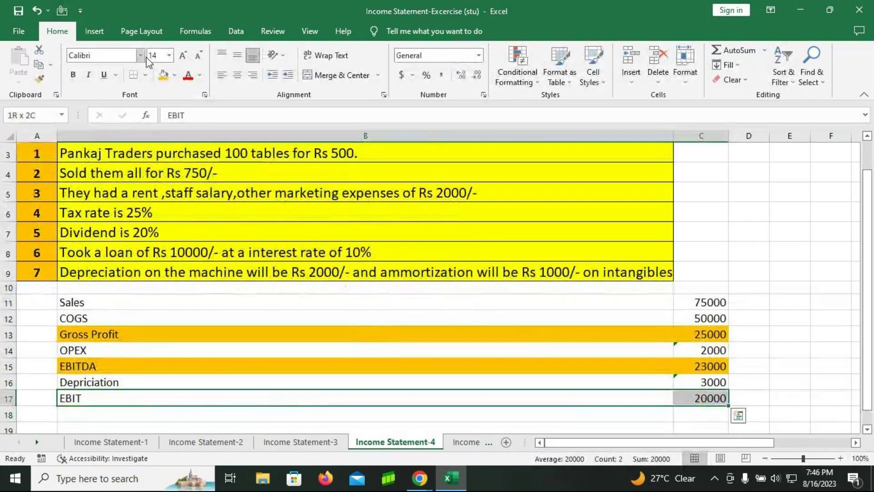
click(162, 76)
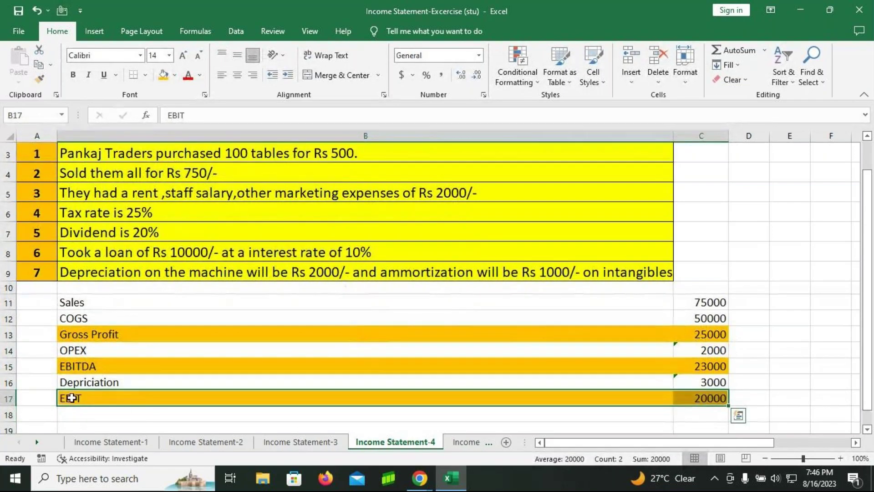
click(96, 413)
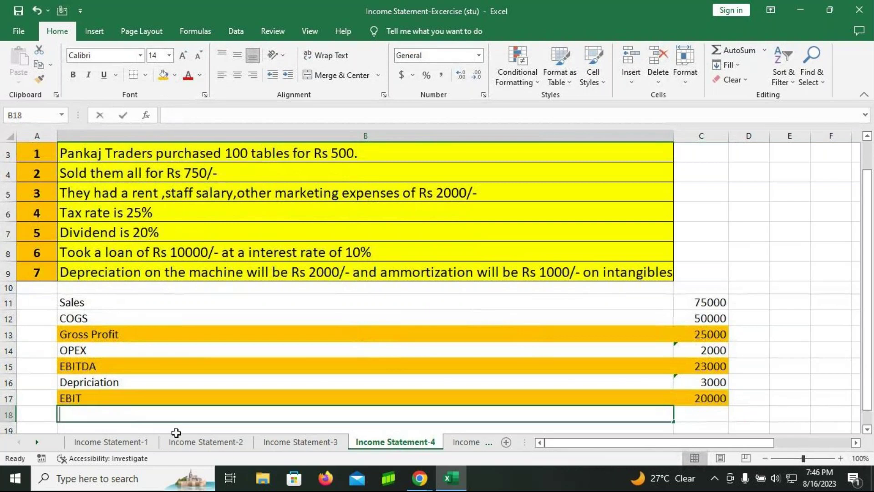
Add an Interest row in B18 showing 1000, ten percent of the 10000 loan
text(Interest)
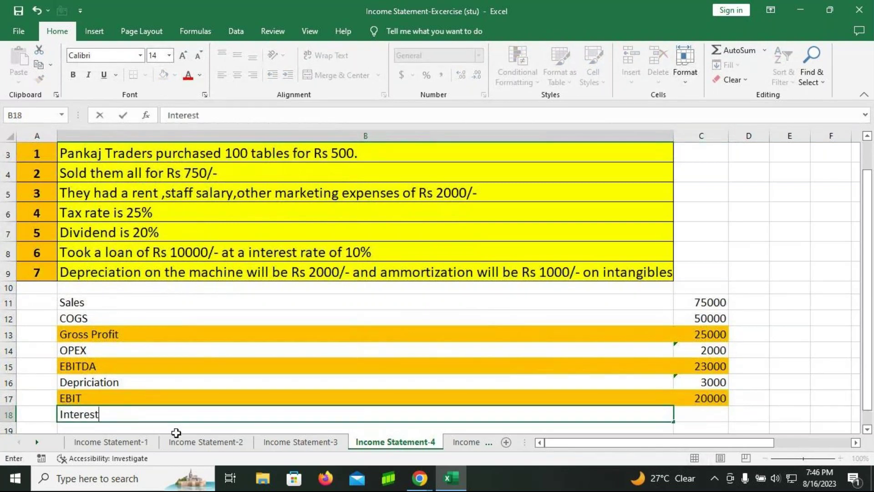
key(Tab)
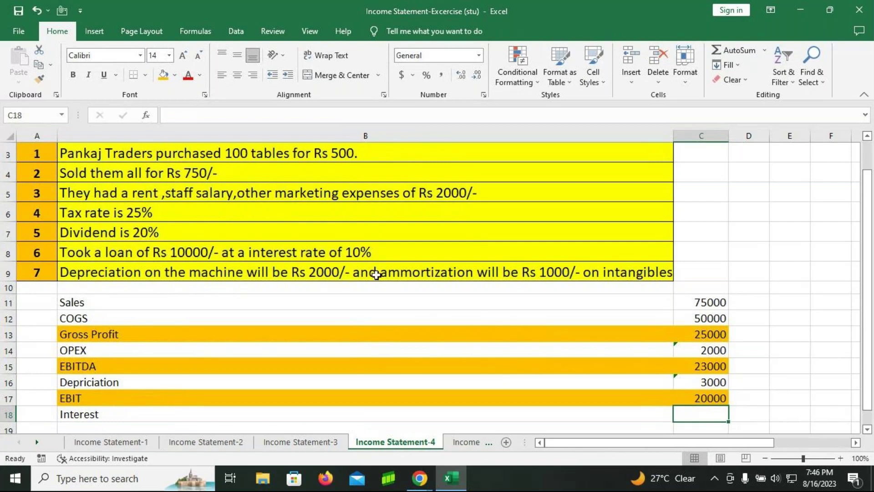
text(=)
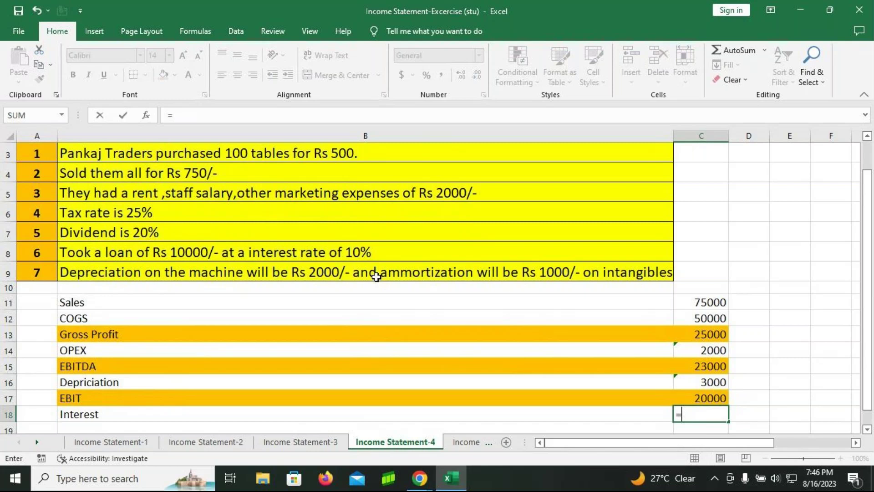
text(1000 )
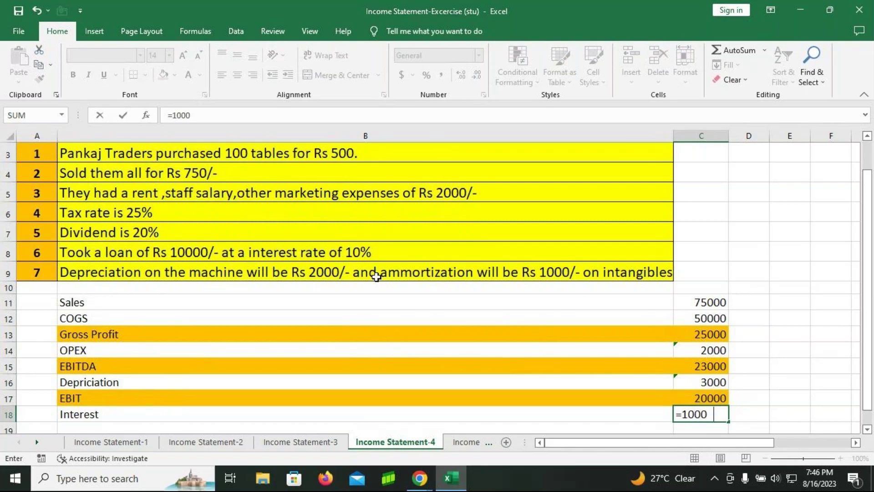
text(*10%)
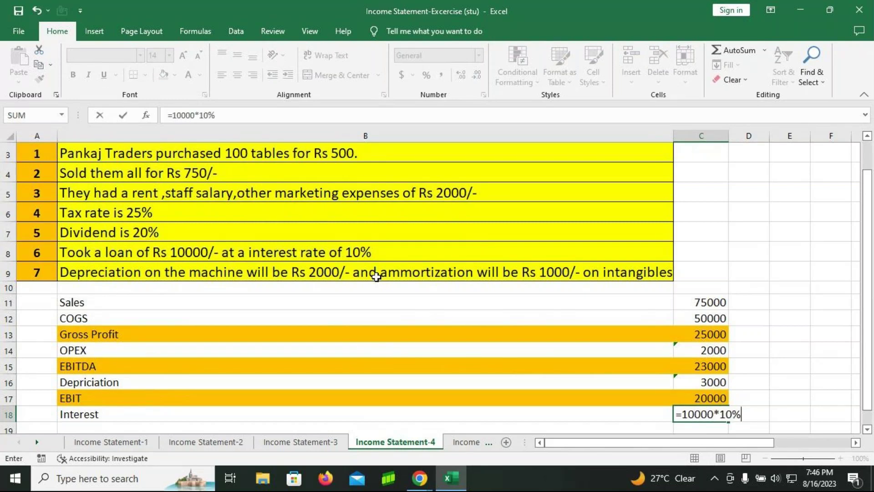
key(Return)
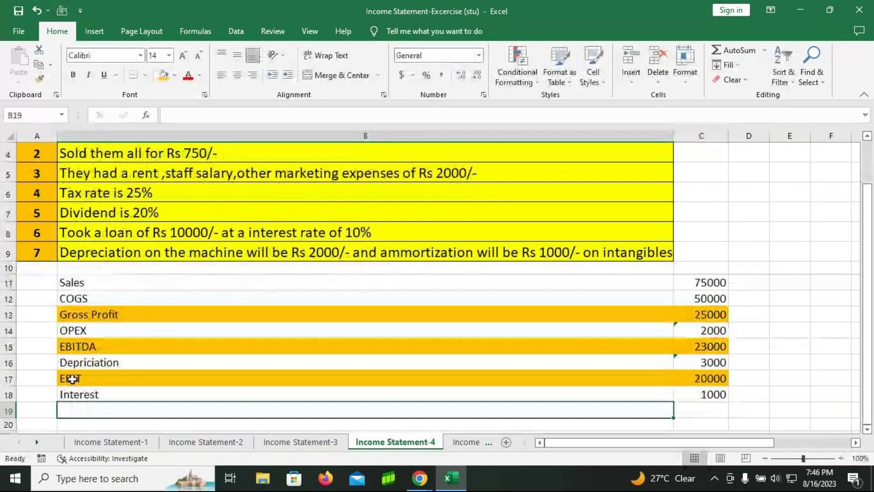
Add a PBT row in B19 with =C17-C18 in C19, giving 19000
double_click(176, 404)
text(PBT)
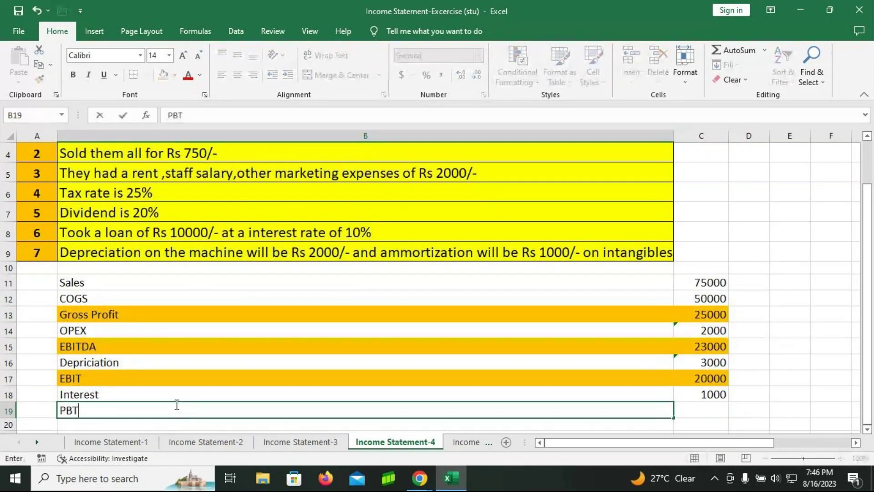
key(Tab)
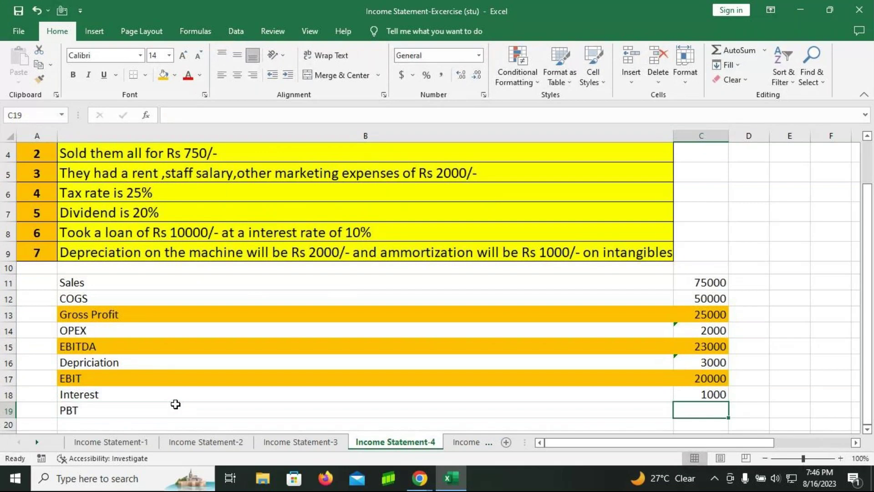
text(=)
key(Up)
key(Up)
text(-)
key(Up)
key(Return)
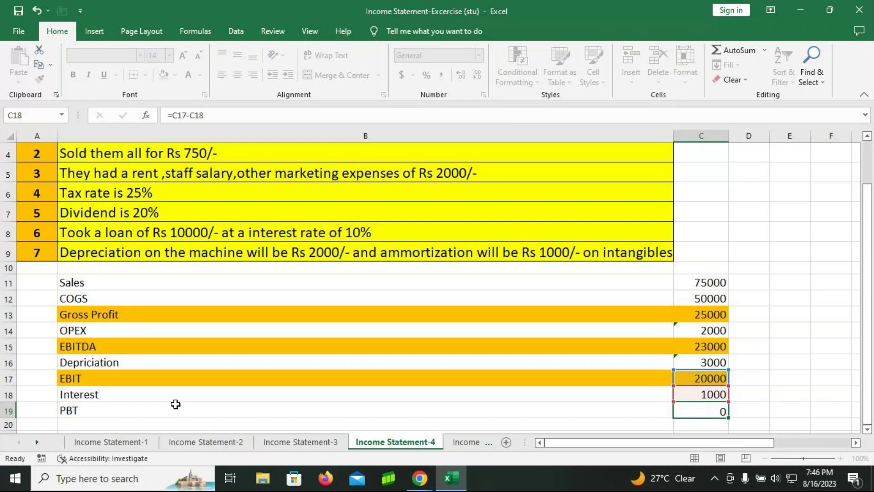
Shade the PBT row B19:C19 orange by repeating the fill with F4
click(86, 411)
key(shift+Right)
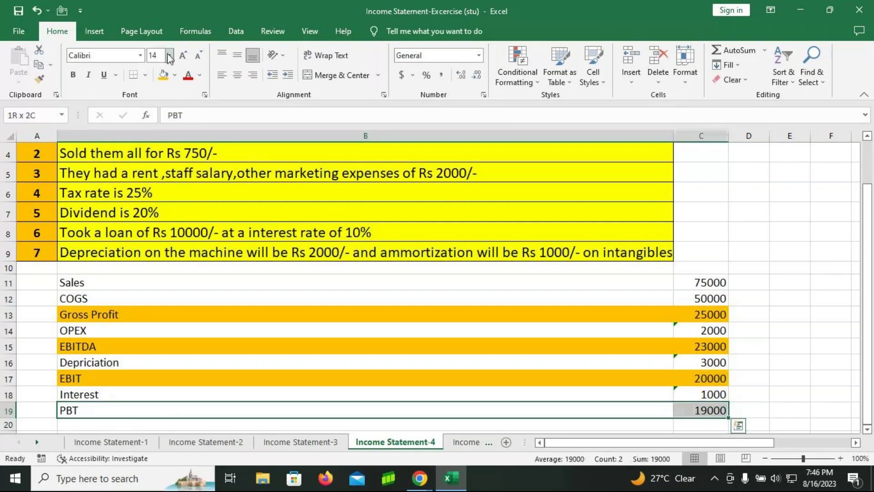
key(F4)
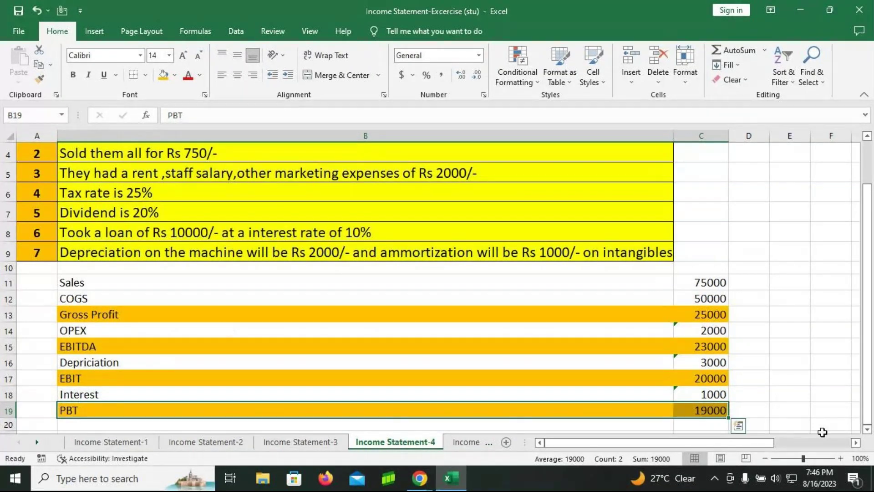
scroll(264, 409, down, 1)
click(209, 404)
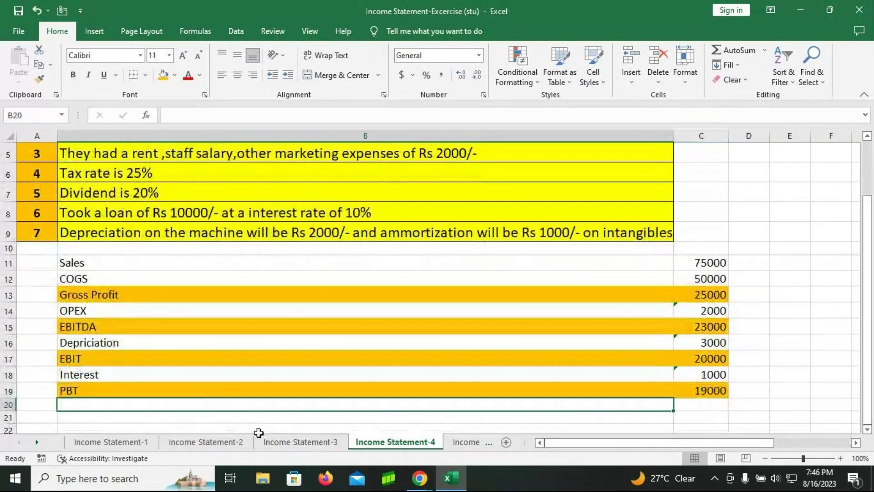
Add a Tax label in B20 and copy the PBT row's orange fill to B20:C21 with Format Painter
text(Tax)
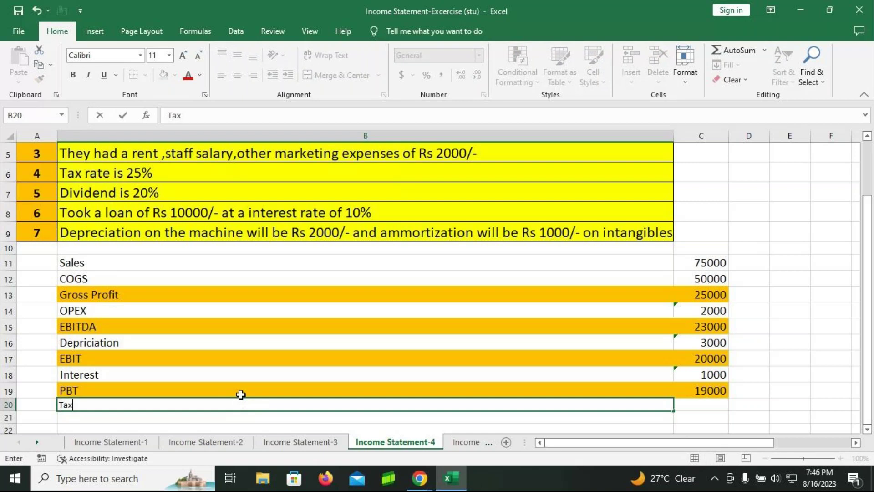
key(Tab)
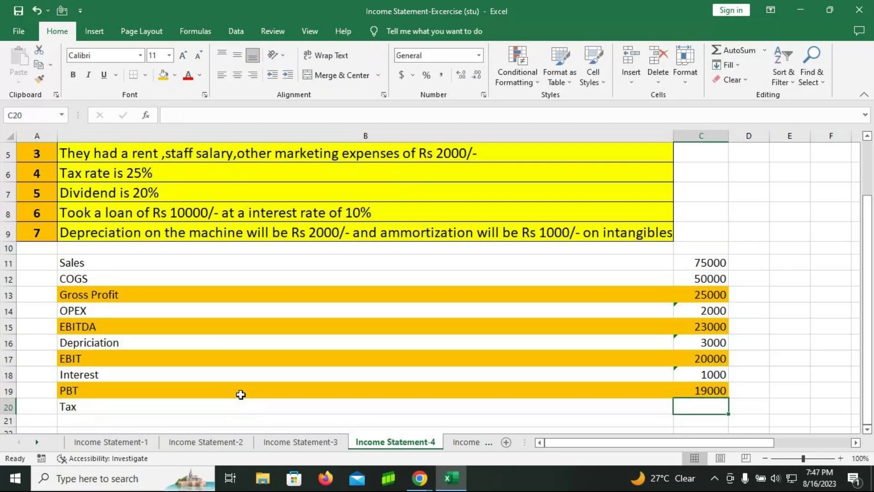
click(81, 393)
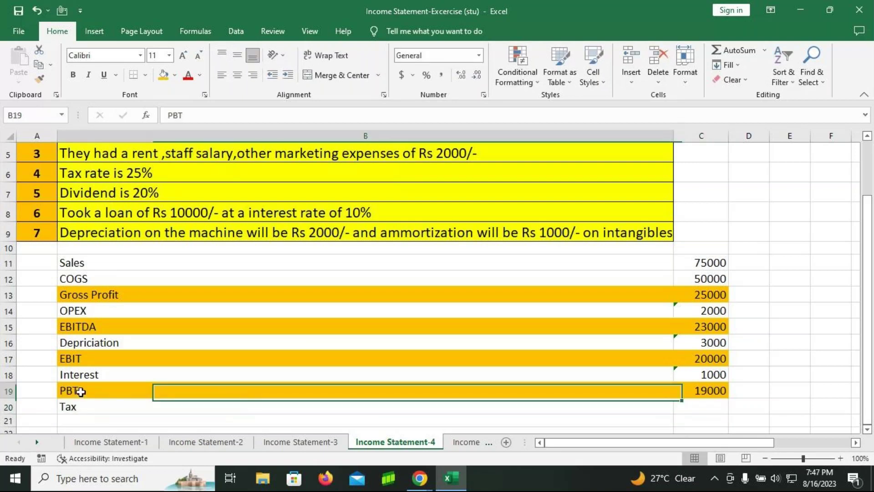
click(43, 81)
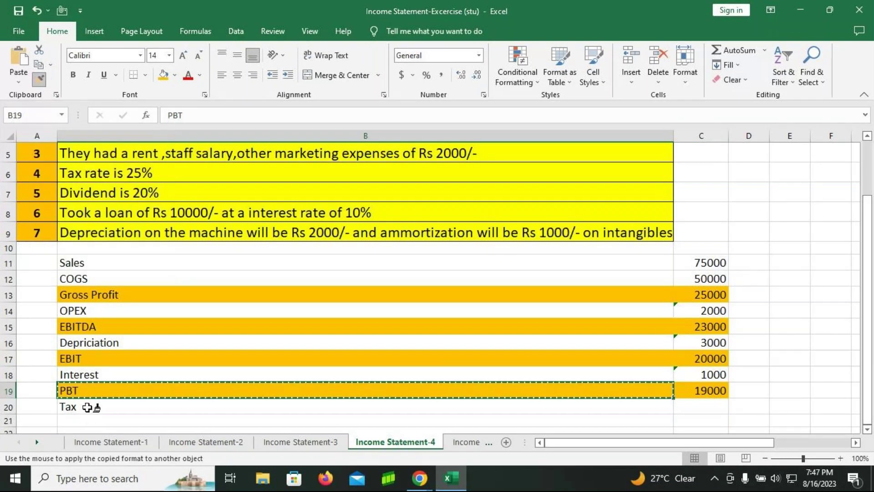
click(87, 407)
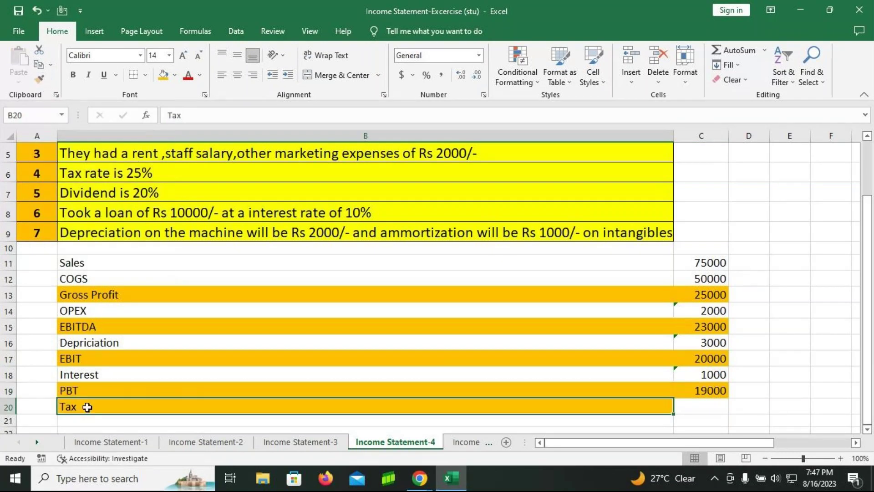
click(40, 76)
click(700, 404)
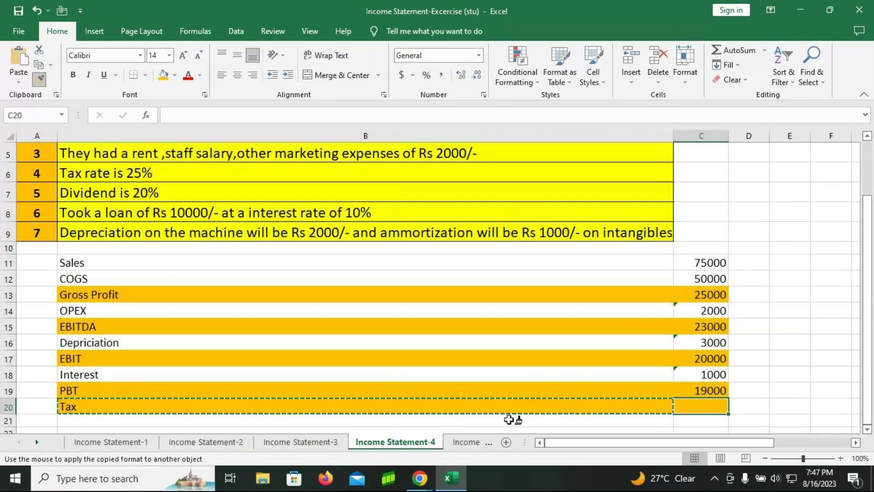
click(355, 418)
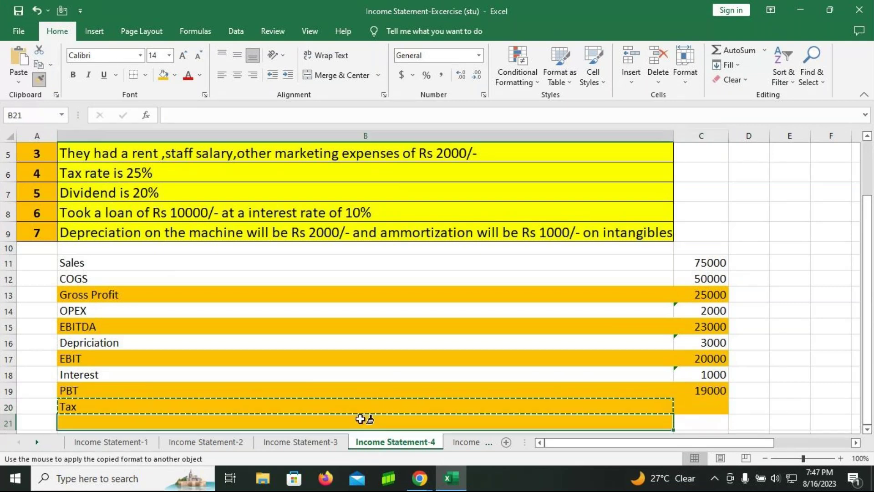
click(687, 427)
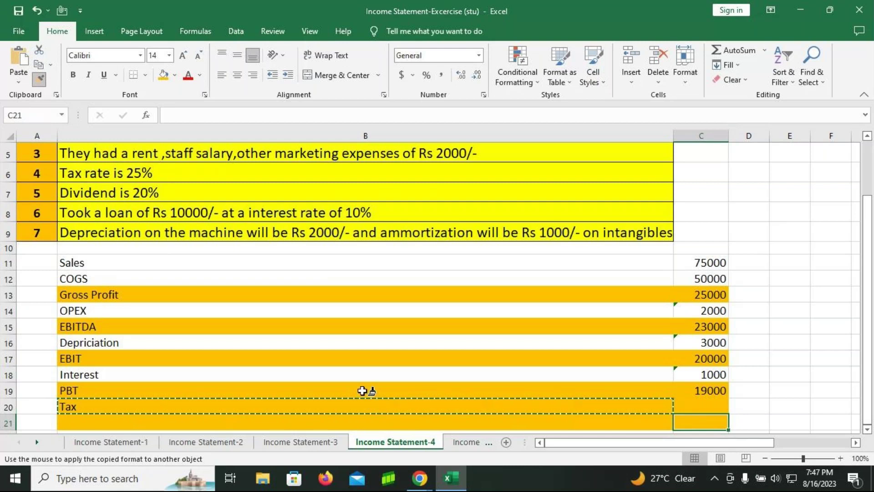
key(Escape)
Set cells B20 and C20 of the Tax row to a white fill
click(214, 407)
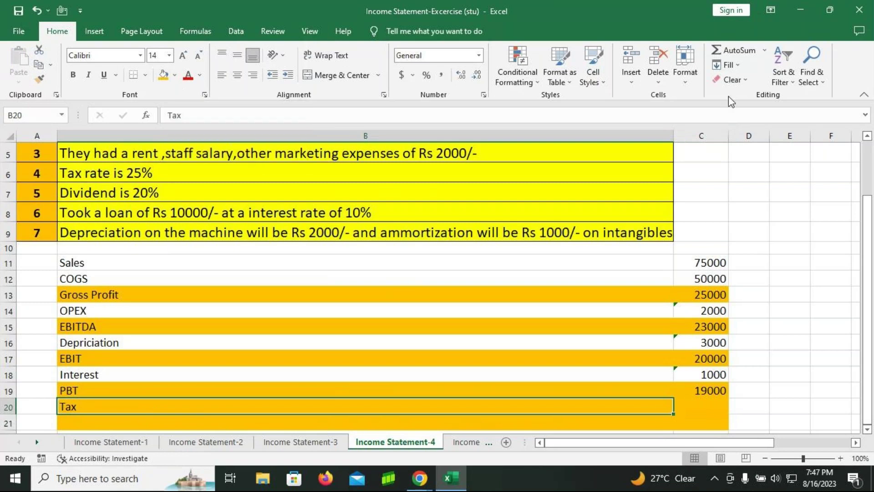
click(730, 80)
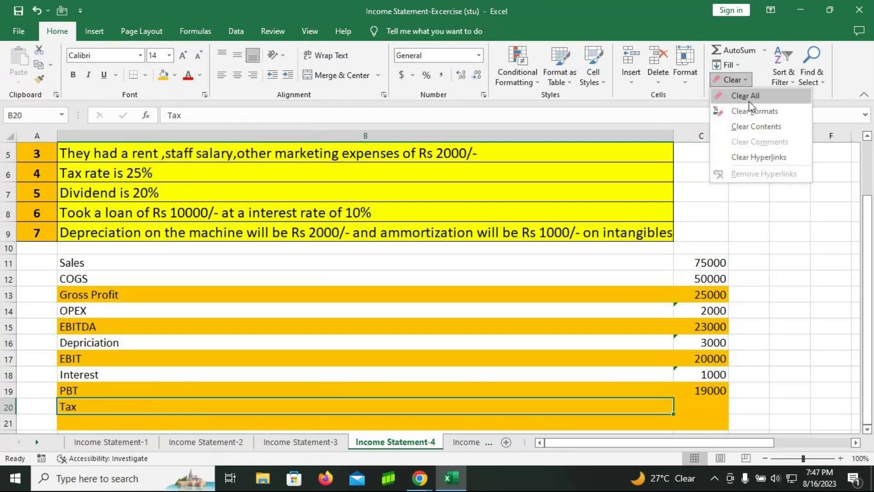
click(174, 75)
click(161, 104)
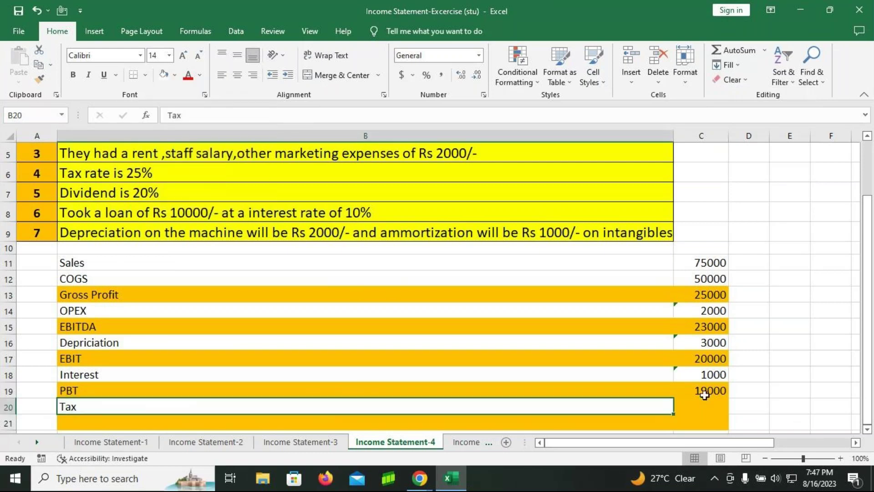
click(704, 405)
click(161, 74)
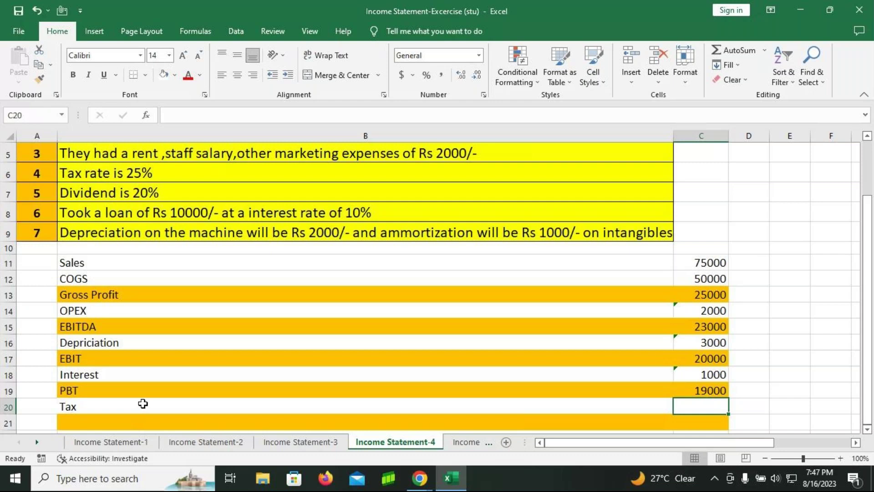
Enter the Tax in C20 as 19000*25%, fixing the mistaken division operator to give 4750
text(=)
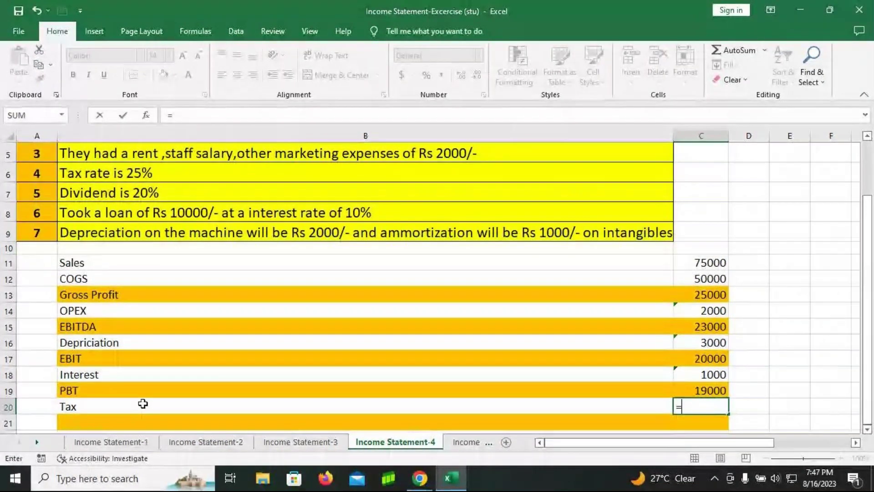
text(19000/)
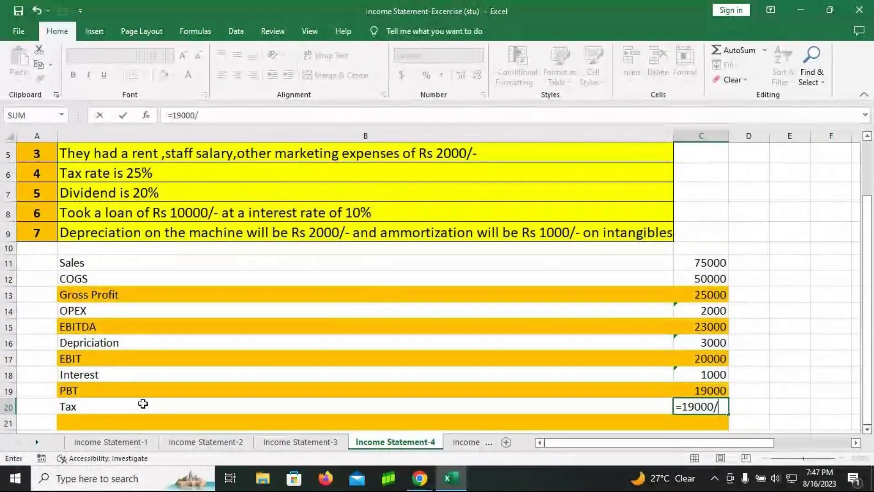
text(=*2)
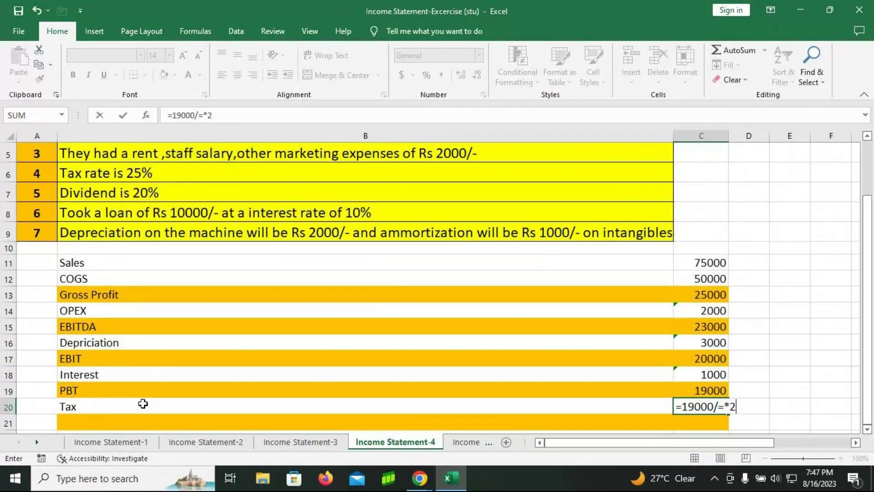
text(5%)
key(Return)
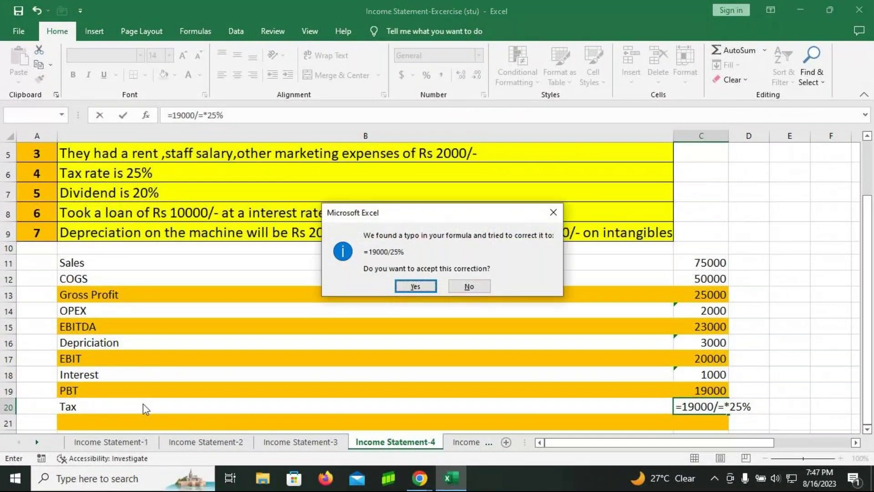
key(Return)
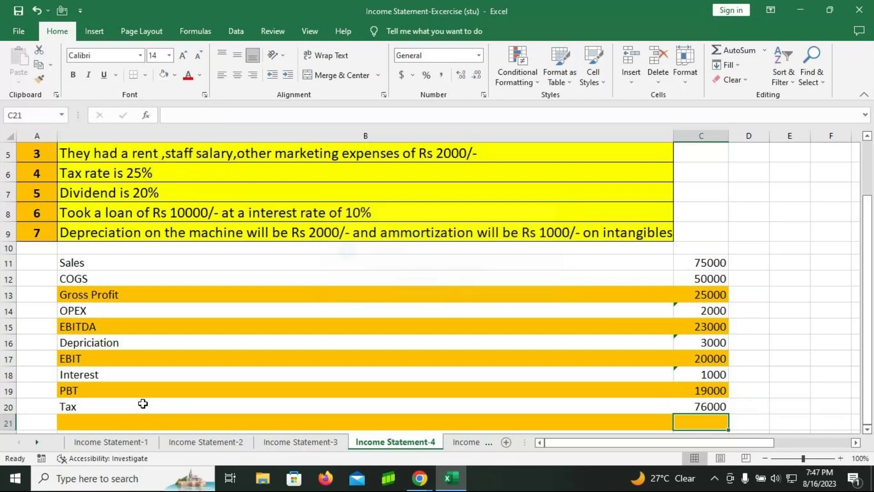
click(722, 401)
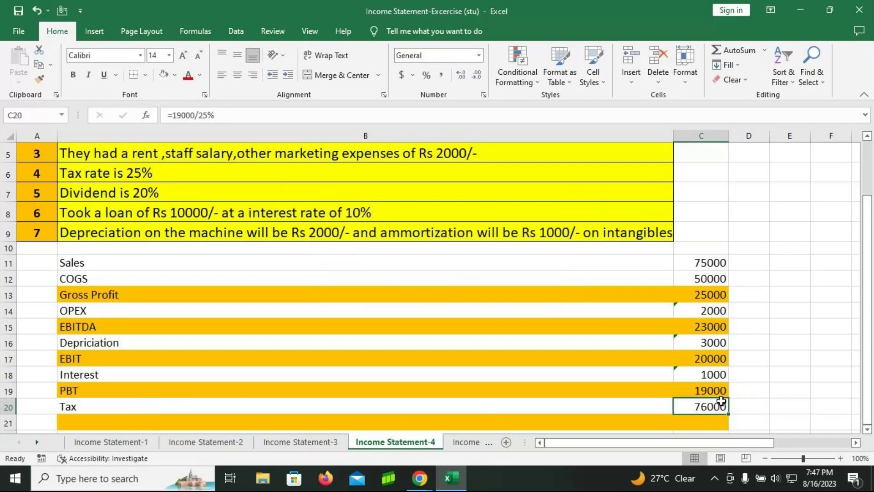
double_click(722, 402)
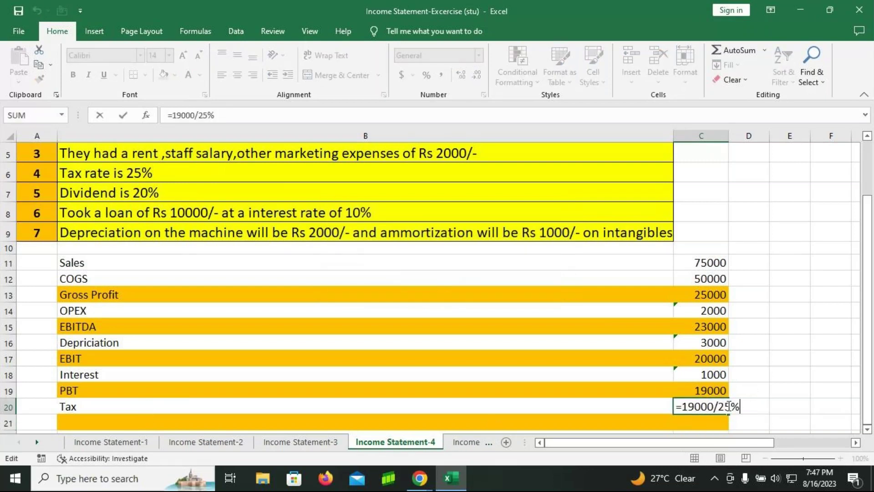
key(Left)
key(BackSpace)
text(*)
key(Return)
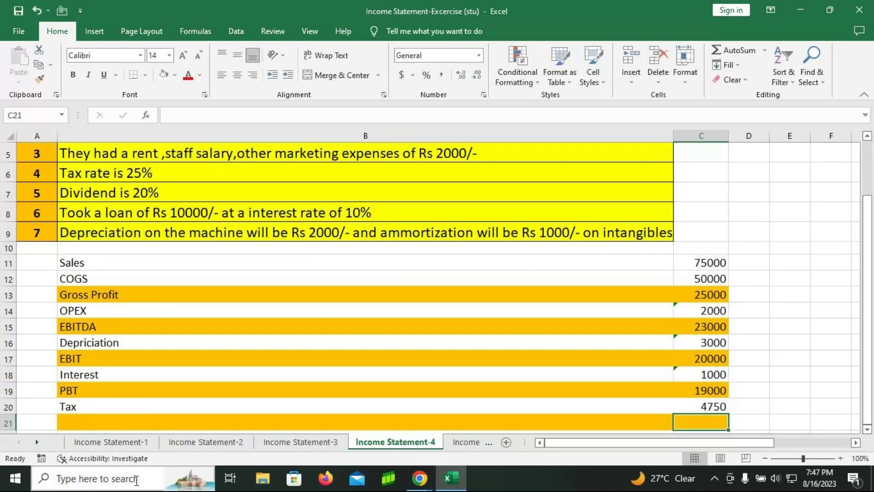
key(Left)
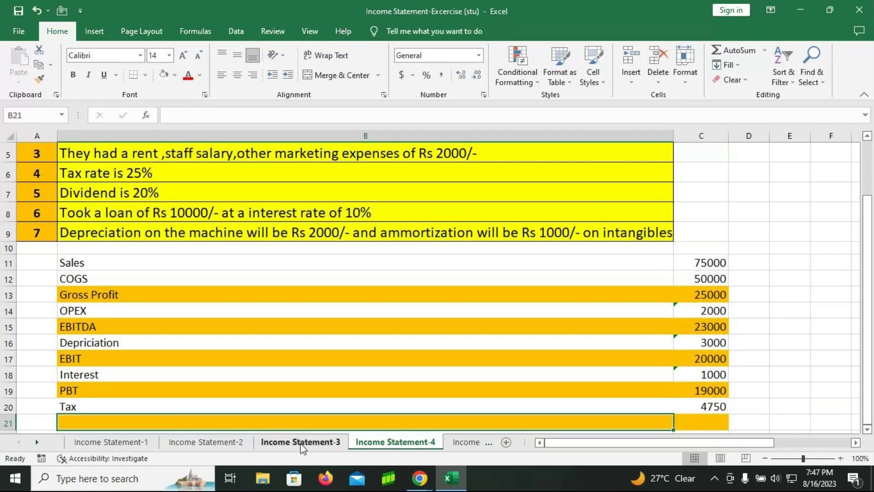
Add a PAT row in B21 with formula =C19-C20, giving 14250
text(PAT)
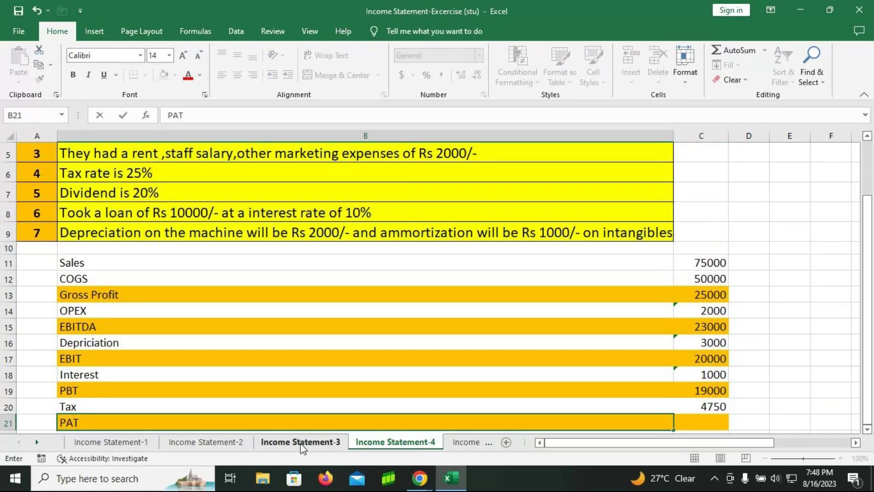
key(Tab)
text(=)
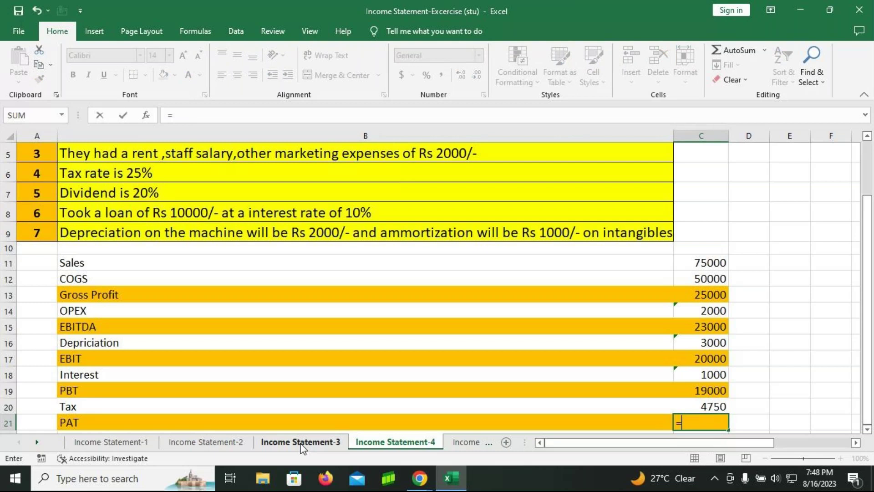
key(Up)
key(Up)
text(-)
key(Up)
key(Return)
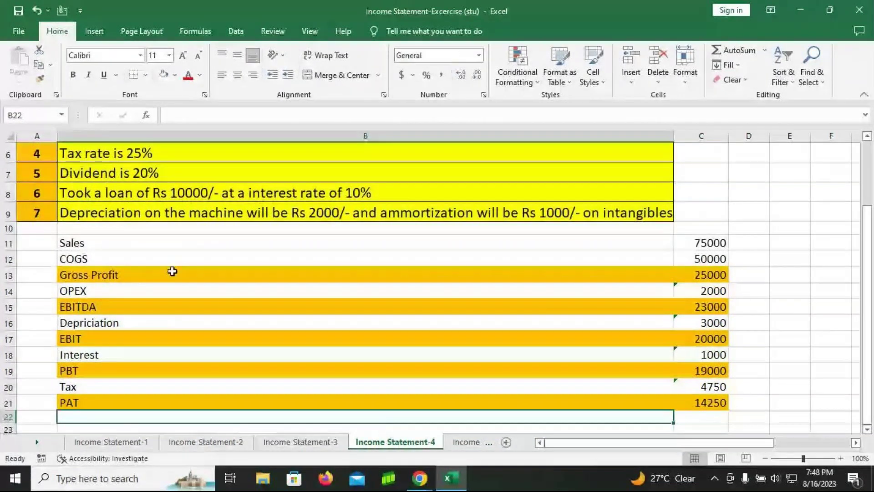
Scroll down the sheet and select label cell B23 for the next row
scroll(223, 342, up, 1)
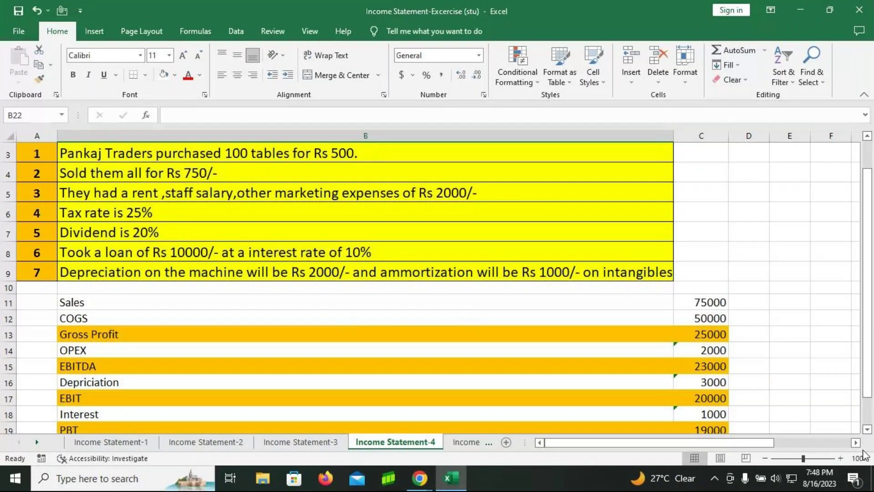
click(868, 429)
click(867, 429)
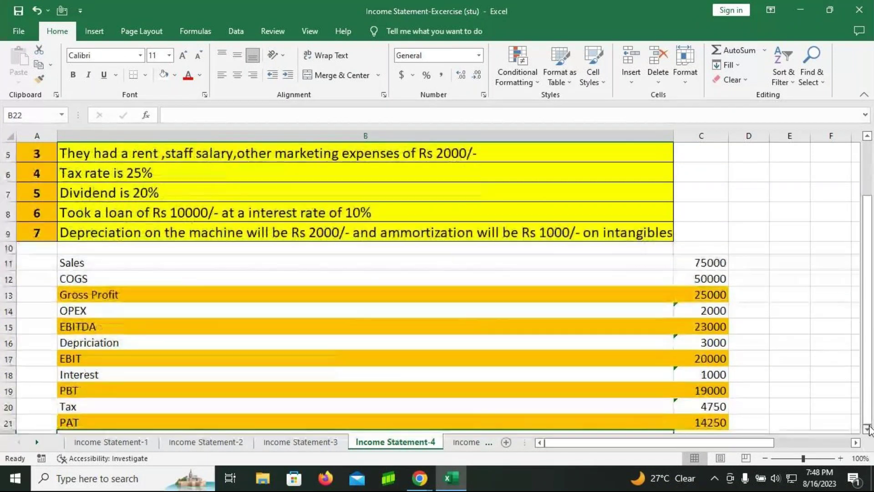
click(867, 429)
click(867, 429)
click(868, 429)
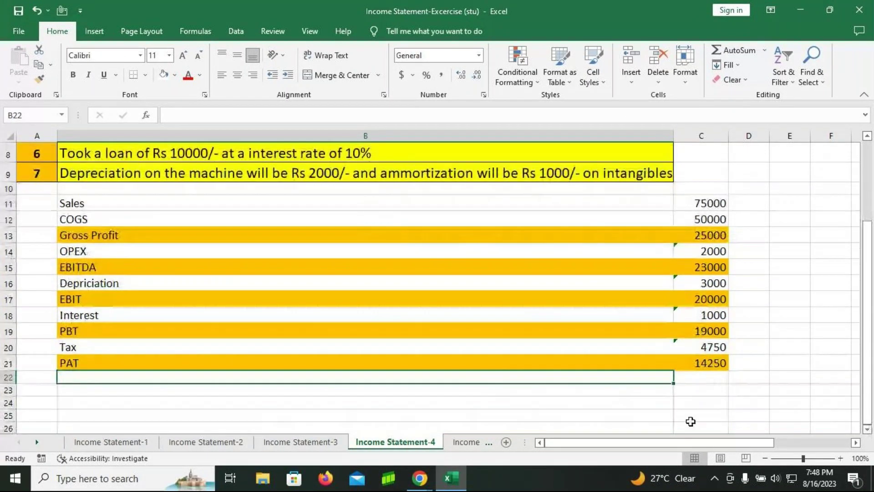
click(260, 390)
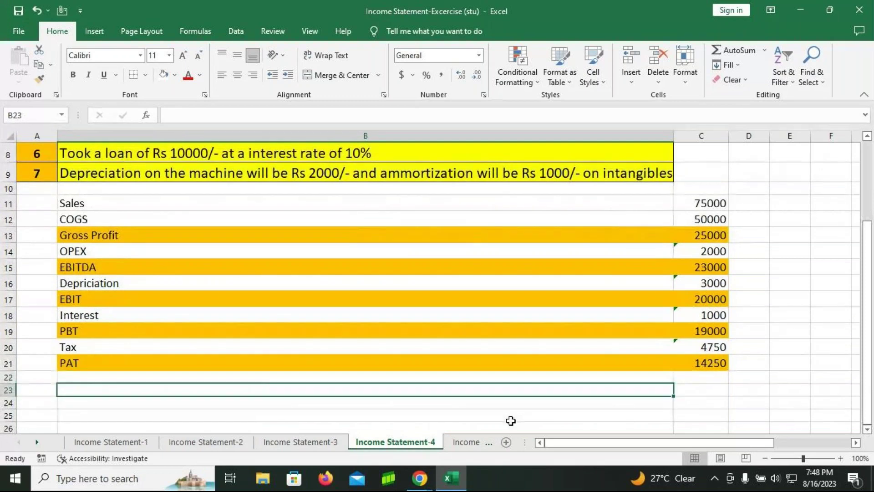
Add 'Dividend @ 20%' in B23 with =C21*20% giving 2850, then start the next label
text(Divide)
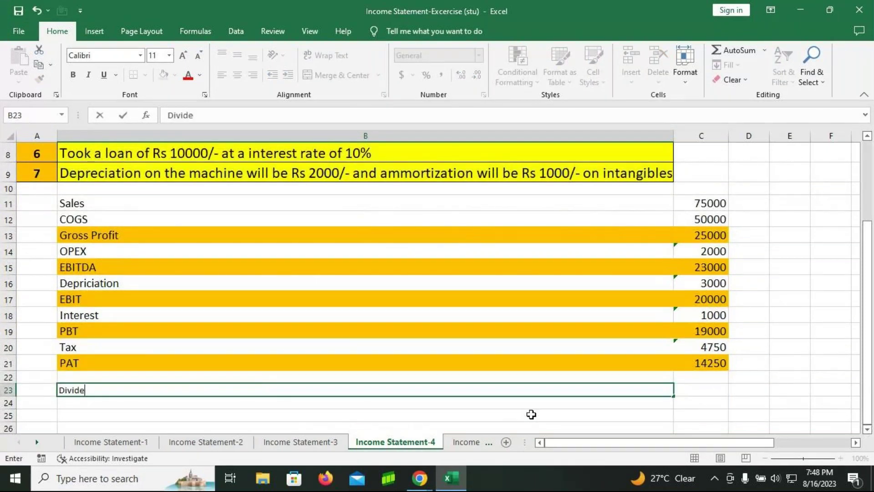
text(nd @ 20%)
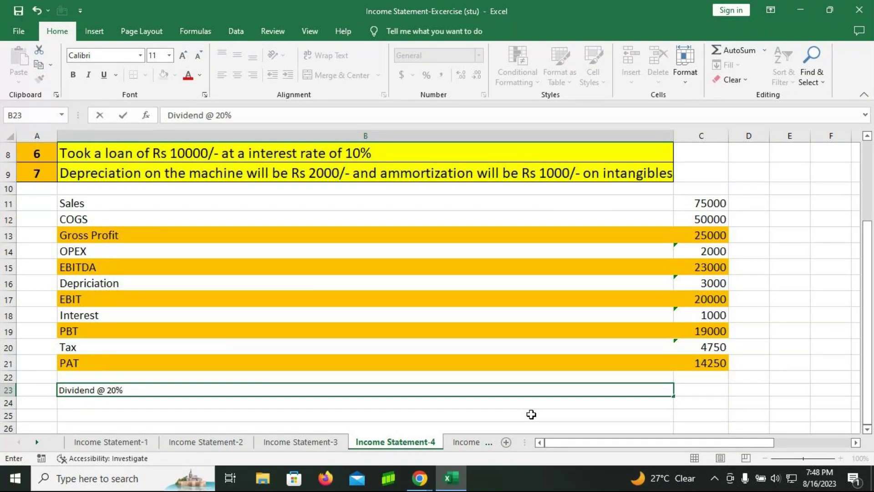
key(Tab)
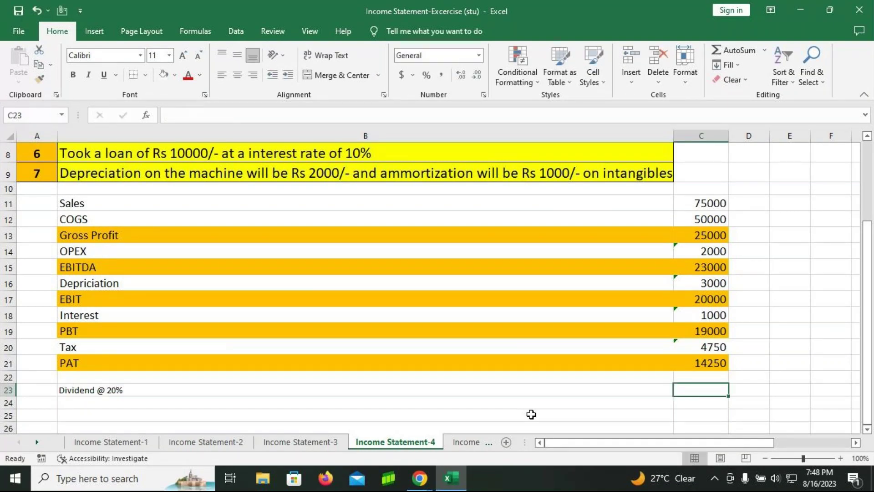
text(=)
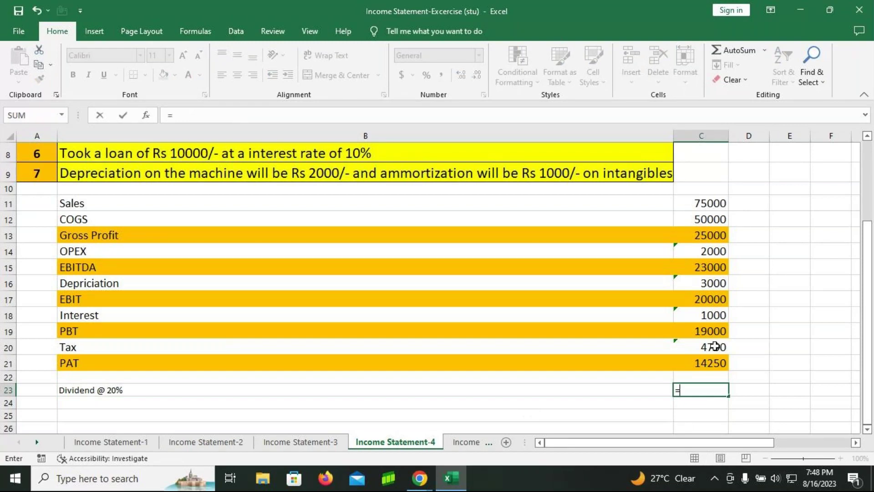
click(712, 362)
text(*20%)
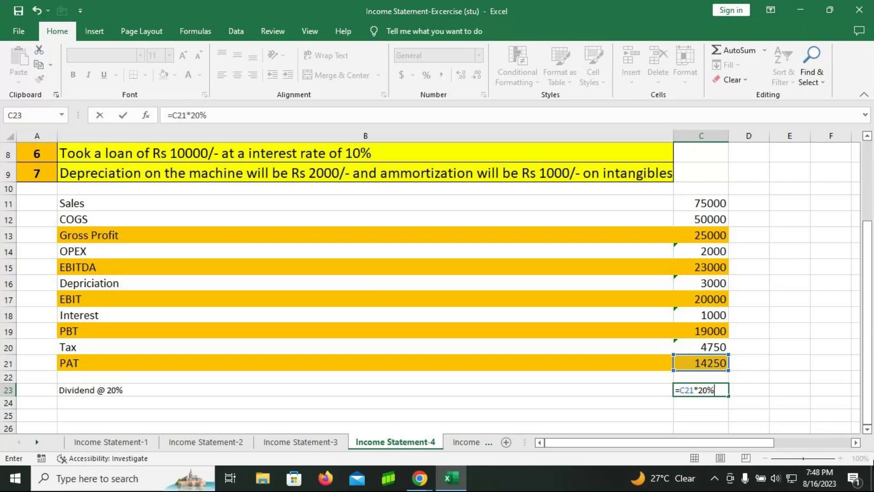
key(Return)
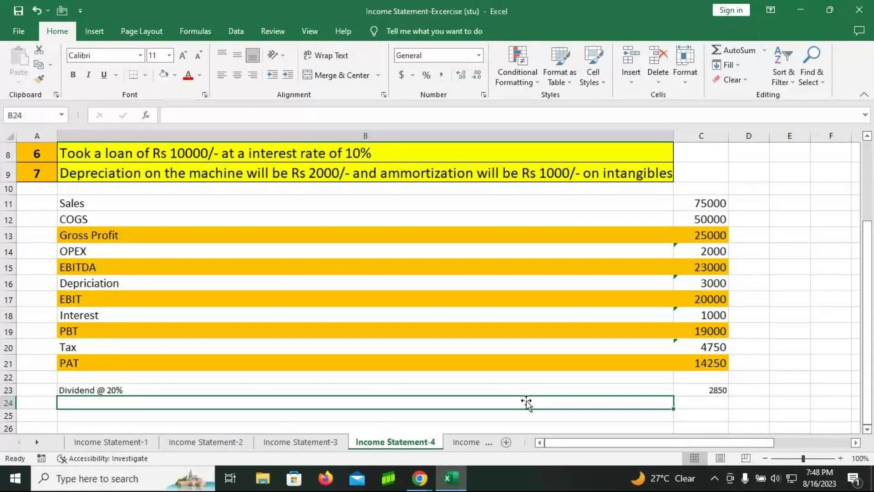
text(Res)
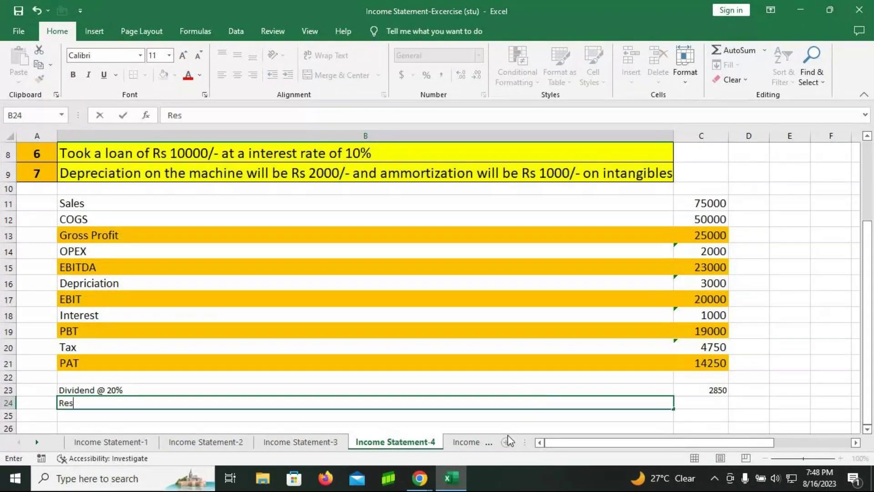
text(erv)
text(er)
Complete B24's label as 'Reserv & Surplus (Retained earnings) this will sit in Balance sheet'
key(BackSpace)
key(BackSpace)
text(& Surp)
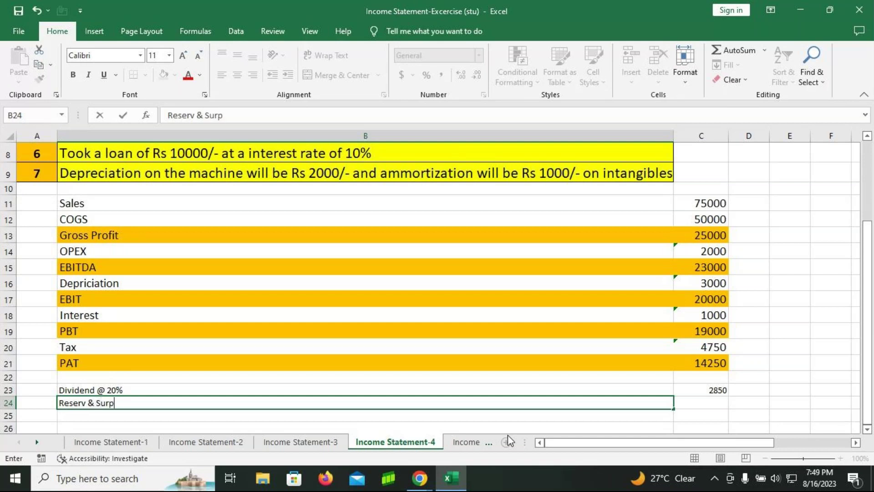
text(lus (Retain)
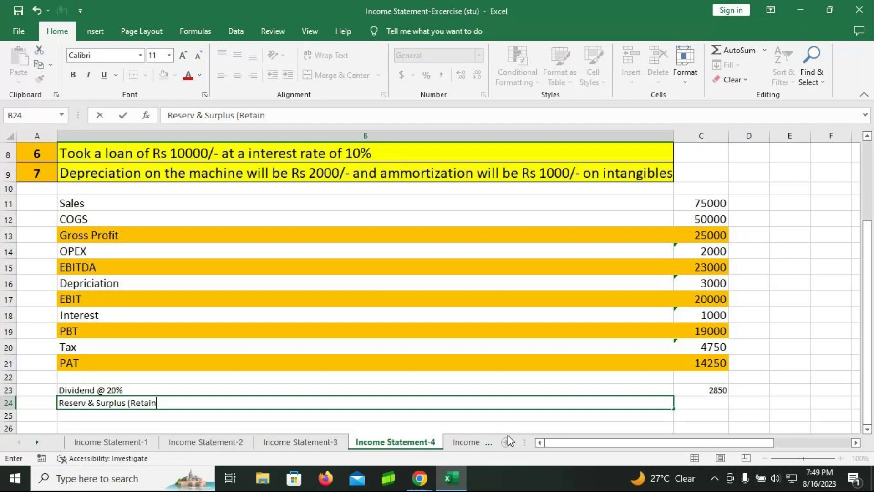
text(ed earnings)
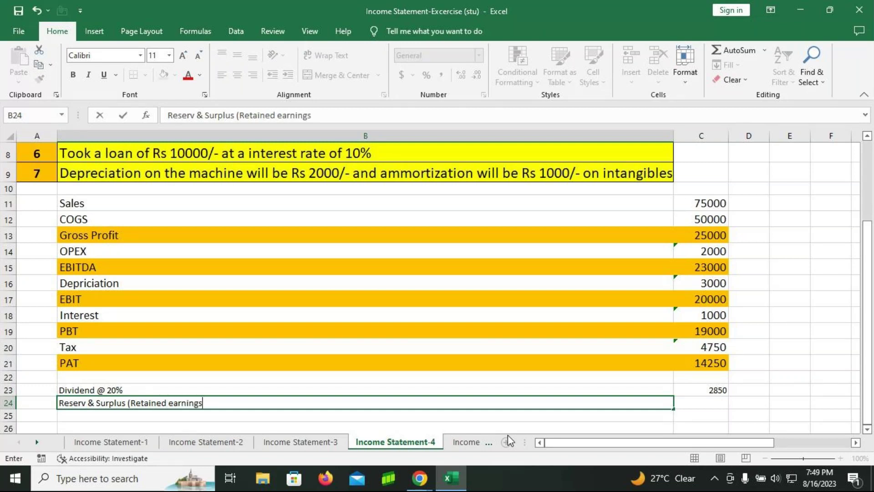
text())
text(this will sit in )
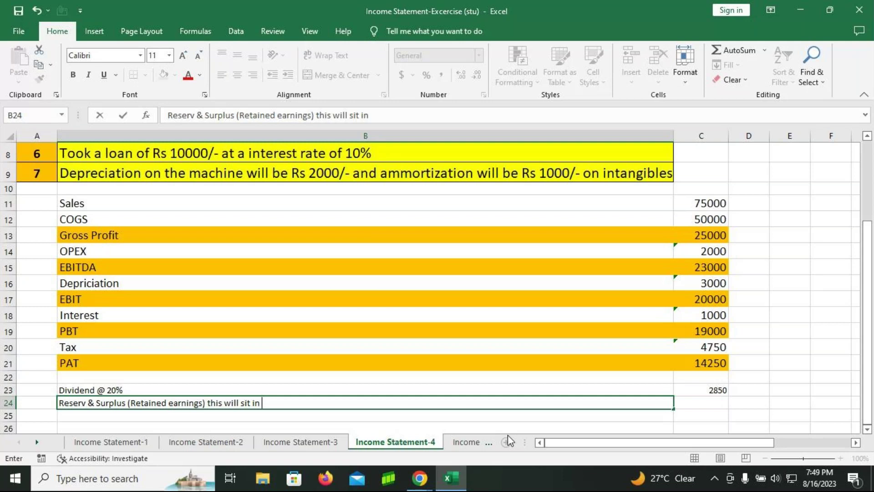
text(Balance sheet)
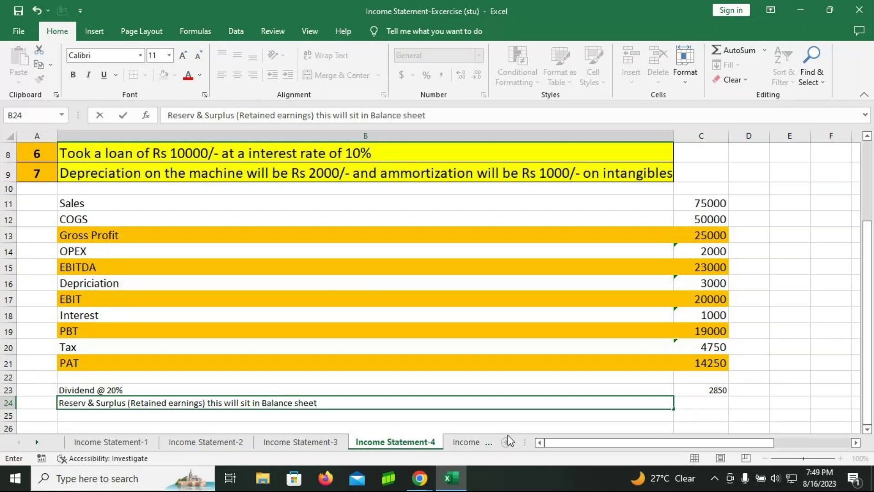
key(Tab)
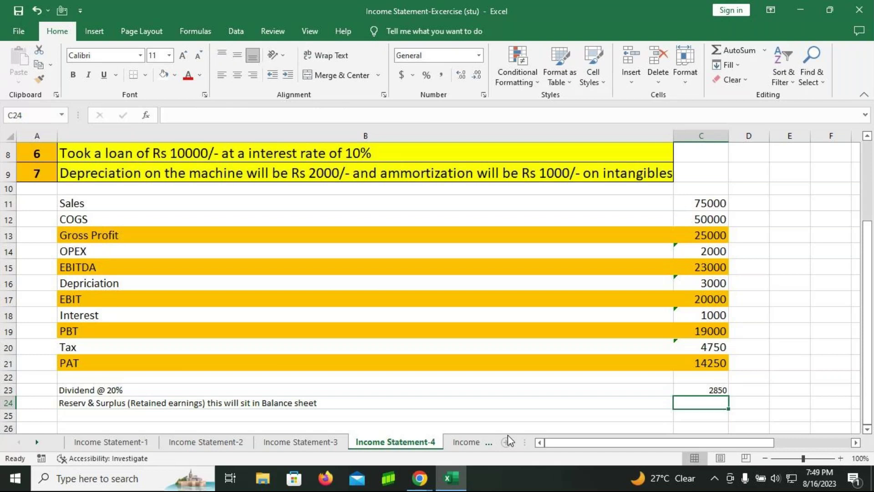
Enter a formula in C24 subtracting the dividend from PAT, giving 11400
text(=)
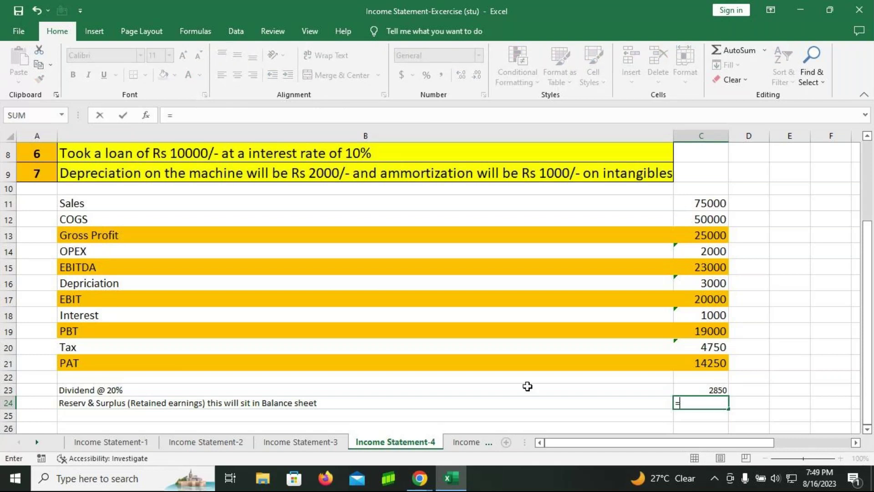
click(712, 359)
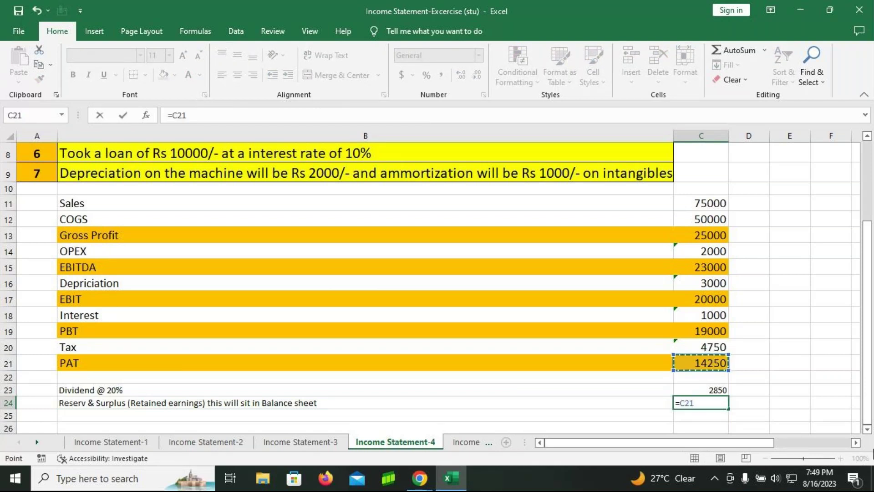
text(-)
click(712, 389)
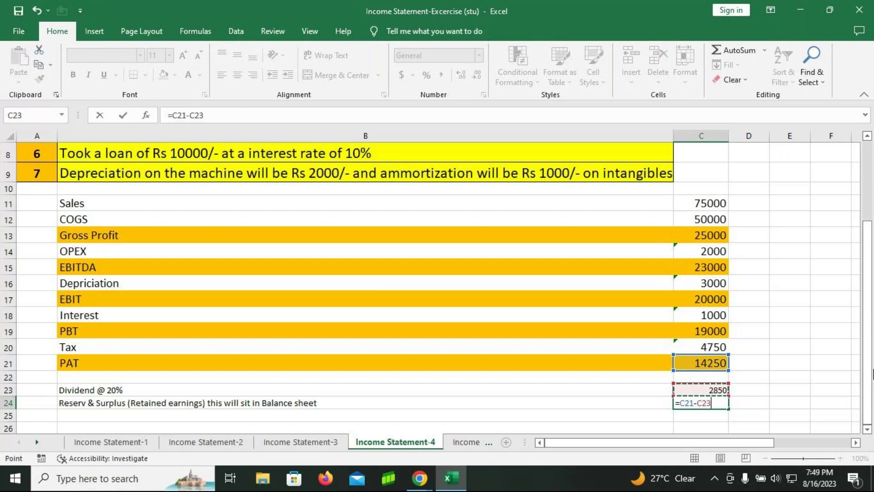
key(Return)
Shade the 11400 retained earnings value orange
click(693, 400)
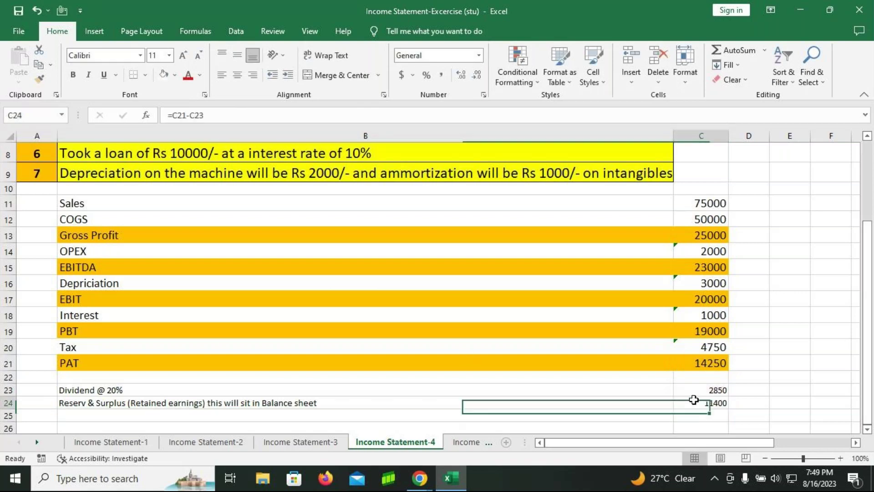
click(174, 75)
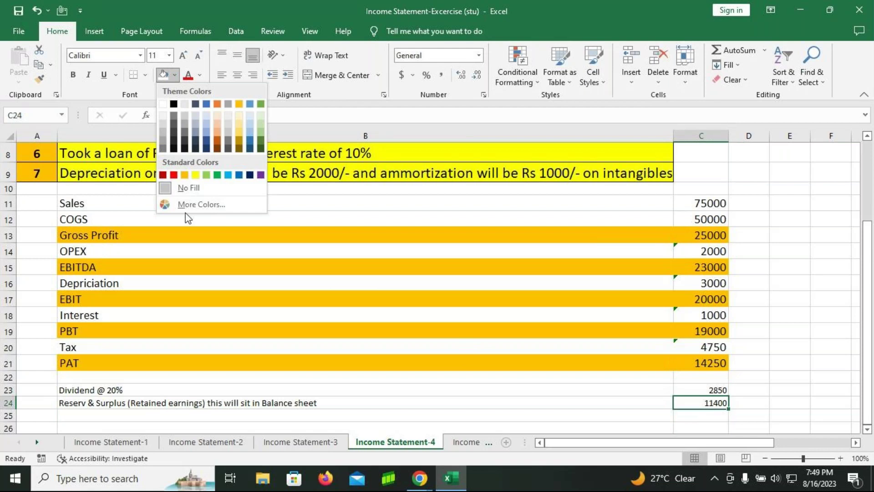
click(186, 176)
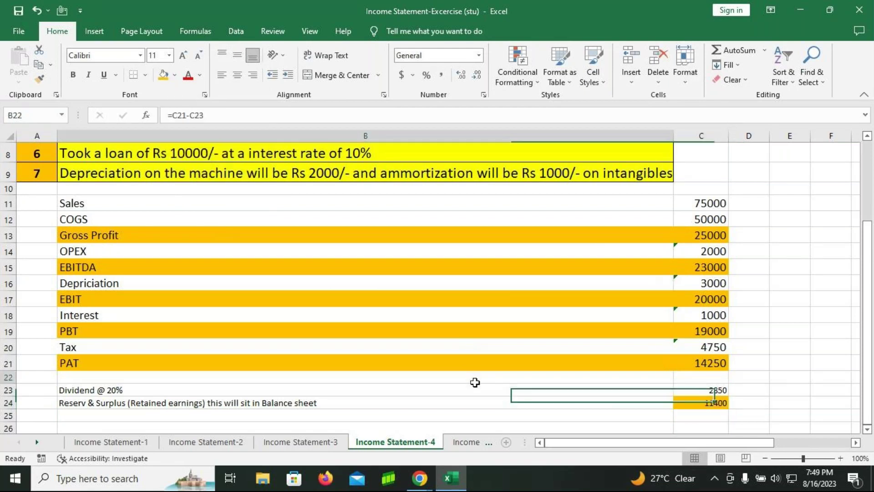
click(474, 378)
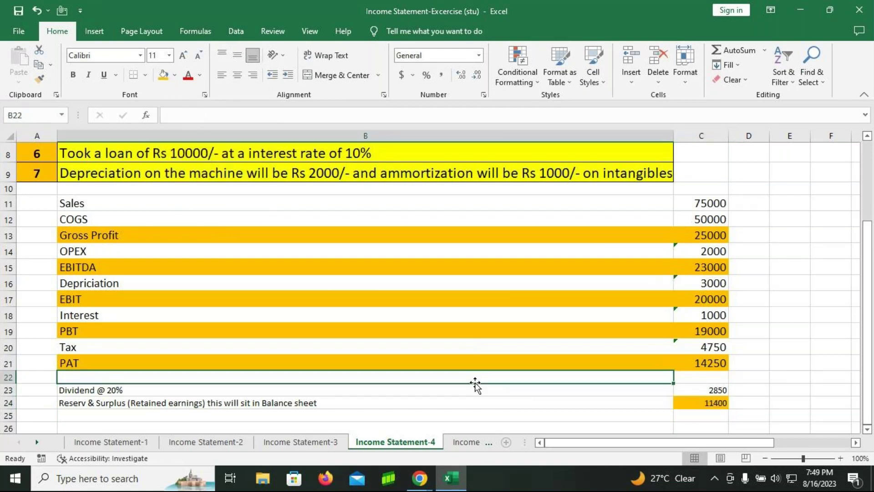
Correct the B24 label so it reads 'Reserve & Surplus'
double_click(88, 402)
text(e)
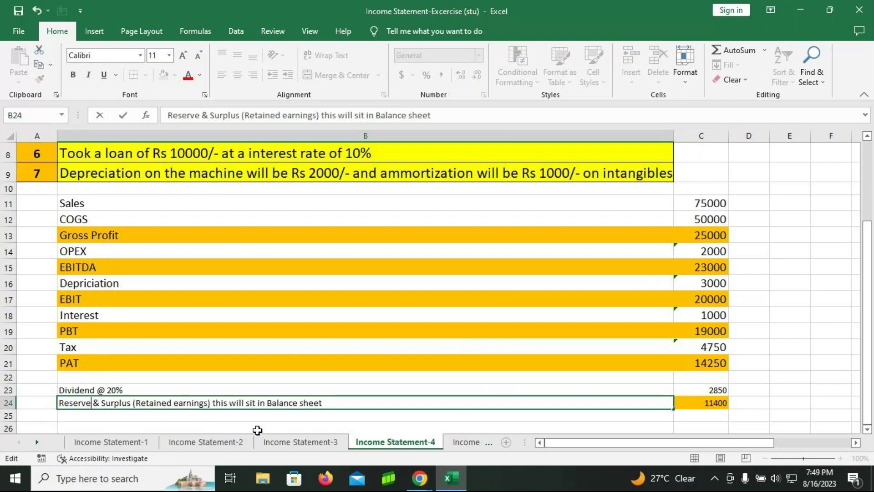
click(409, 416)
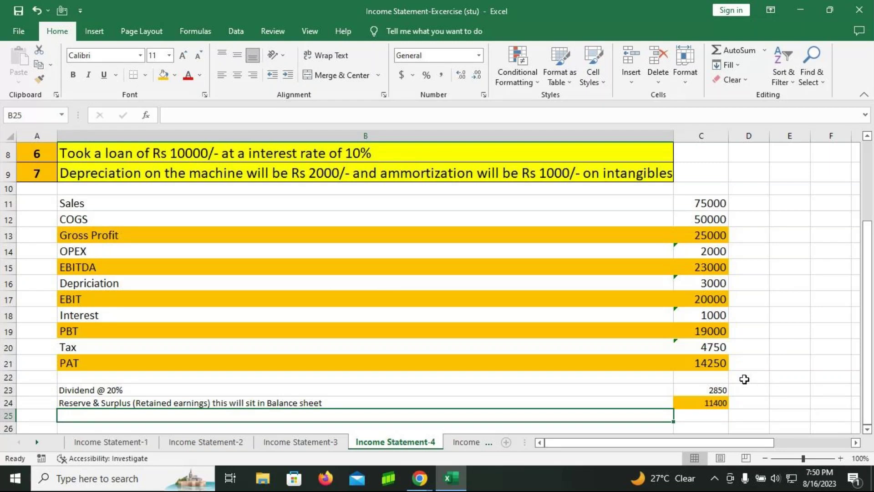
Fill label cell B24 orange to match its value
click(461, 403)
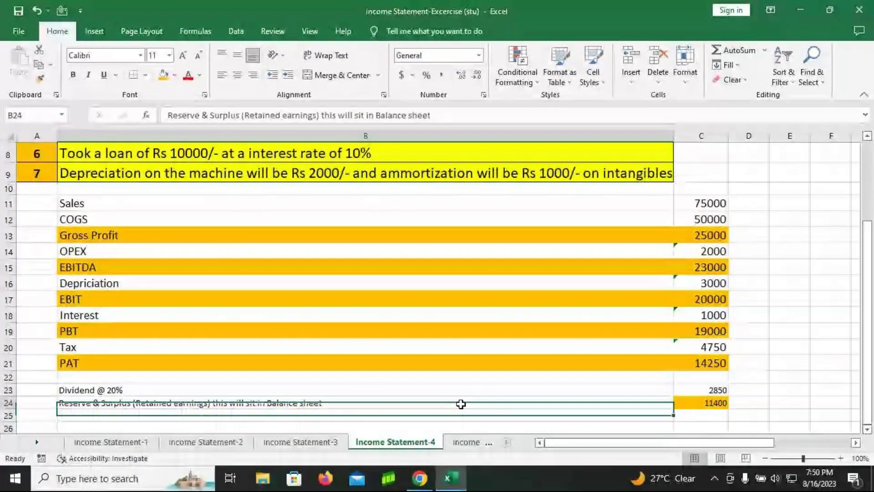
click(164, 74)
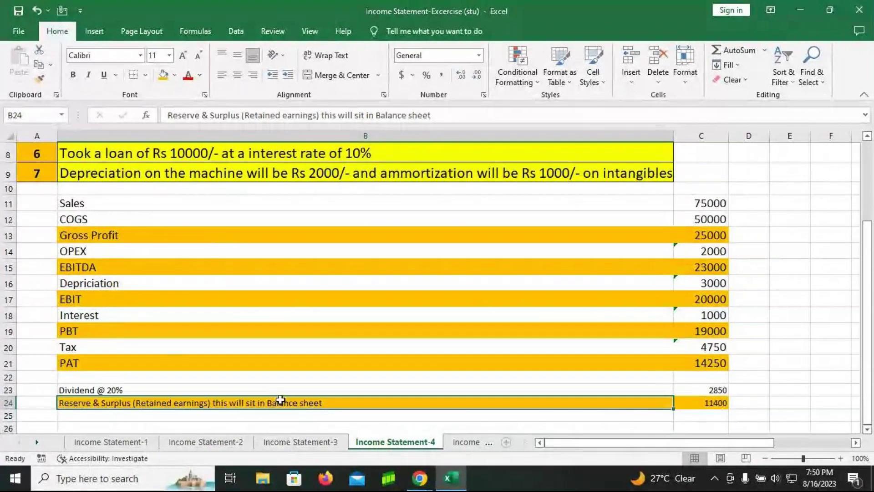
click(816, 367)
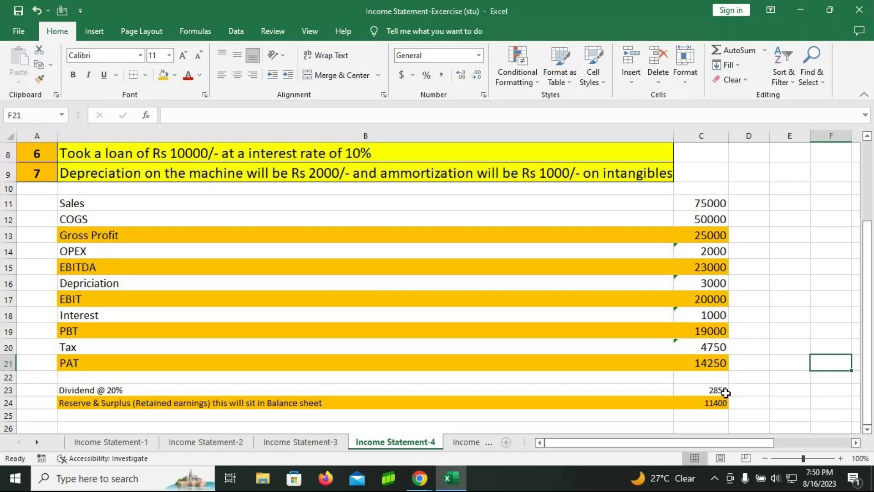
Zoom out to 80% and scroll through the finished income statement
scroll(630, 305, up, 1)
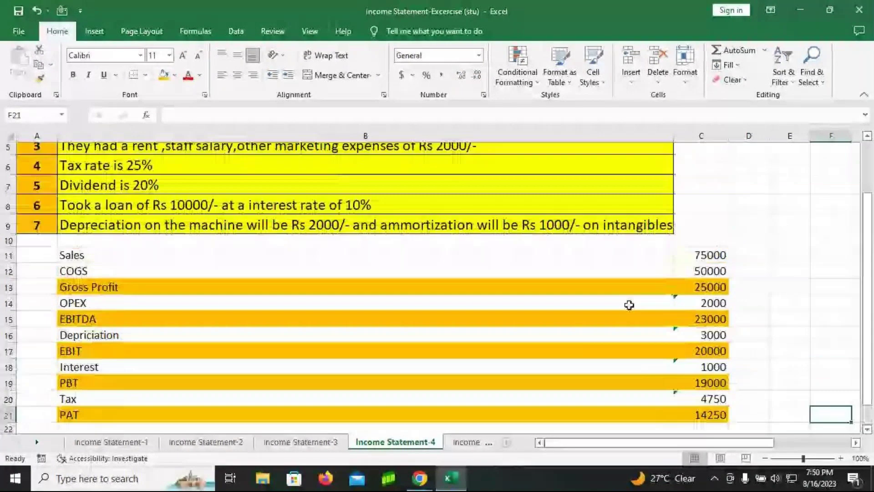
scroll(630, 304, up, 1)
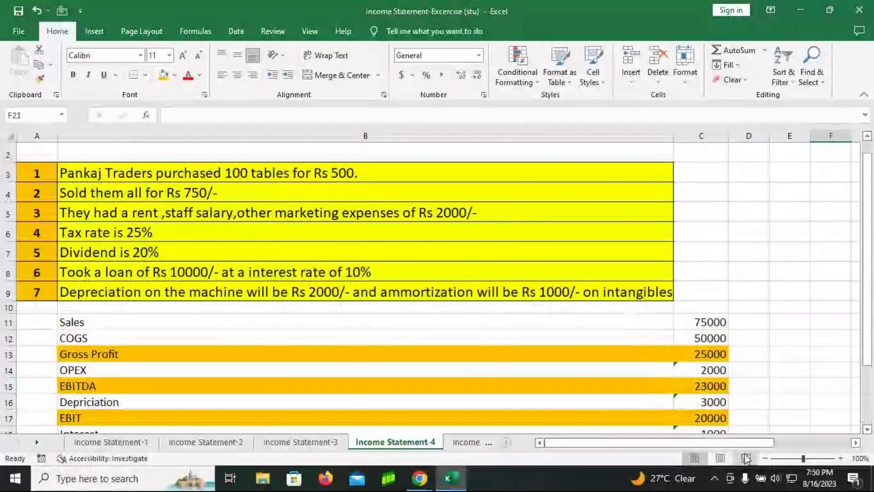
click(764, 458)
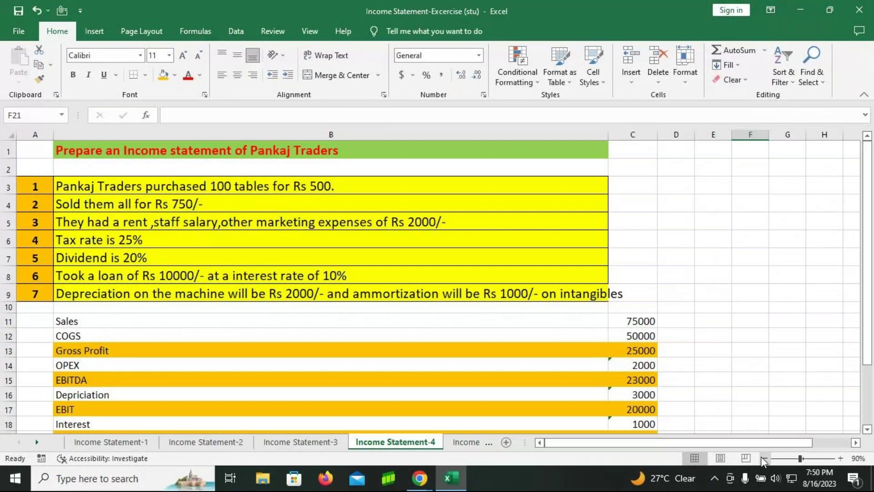
click(868, 429)
click(867, 429)
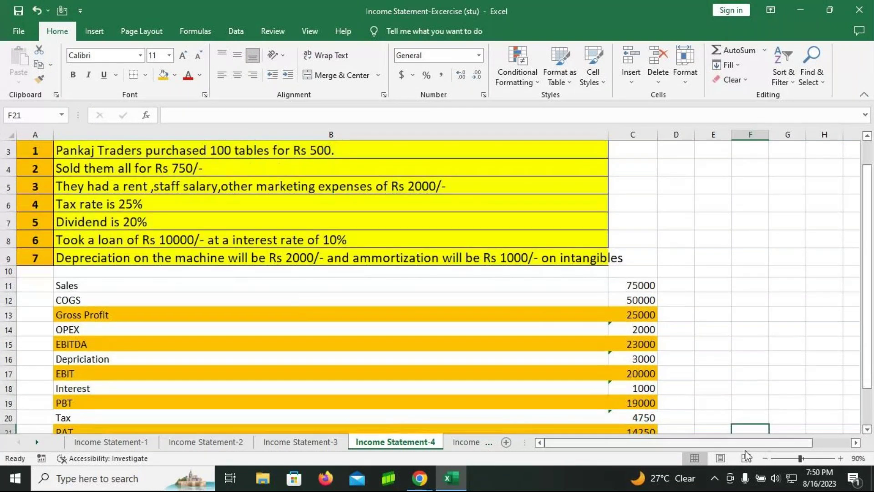
click(765, 458)
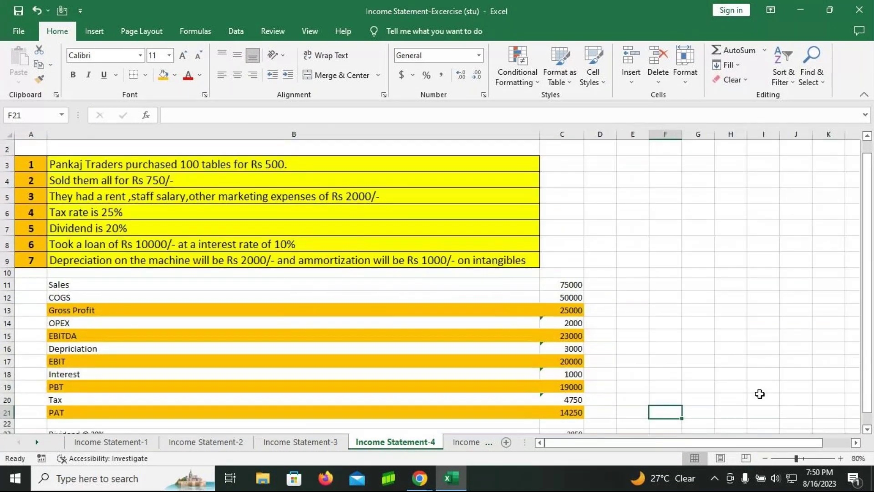
click(868, 429)
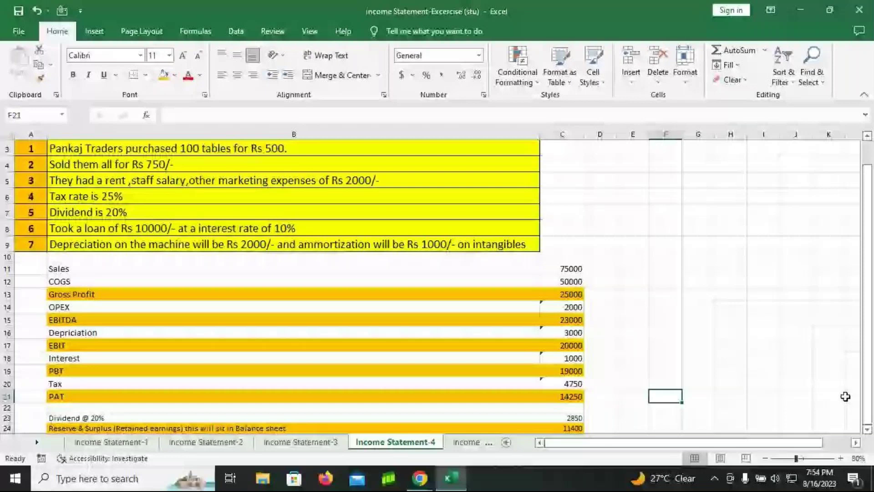
Switch to the Income Statement-5 sheet with Ctrl+Page Down
key(ctrl+Page_Down)
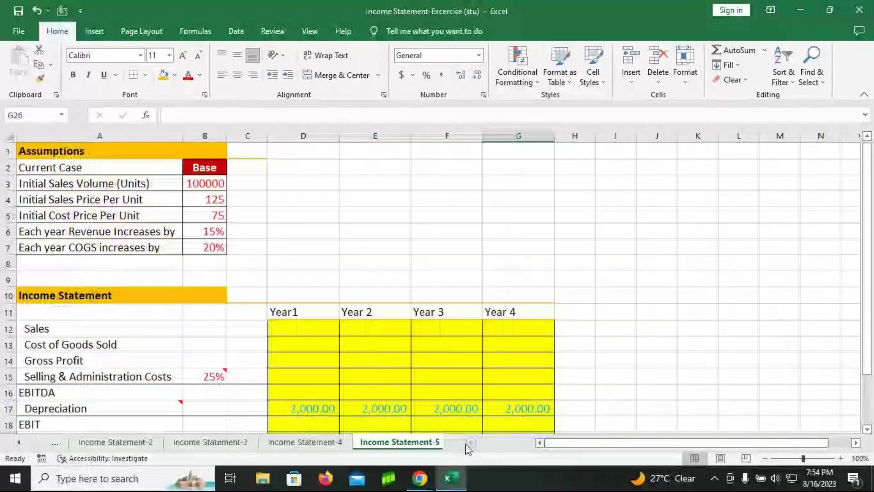
Scroll through Income Statement-5, visit Income Statement-4, then return to Income Statement-5
scroll(403, 327, down, 4)
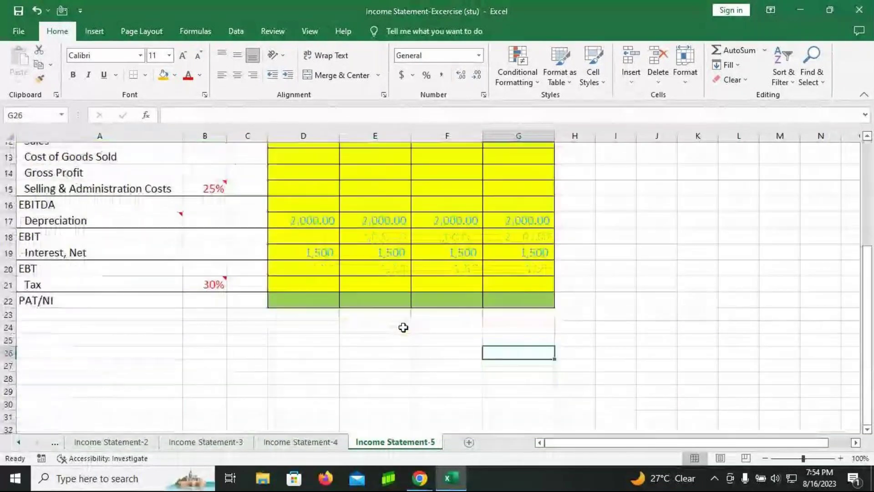
scroll(403, 327, up, 3)
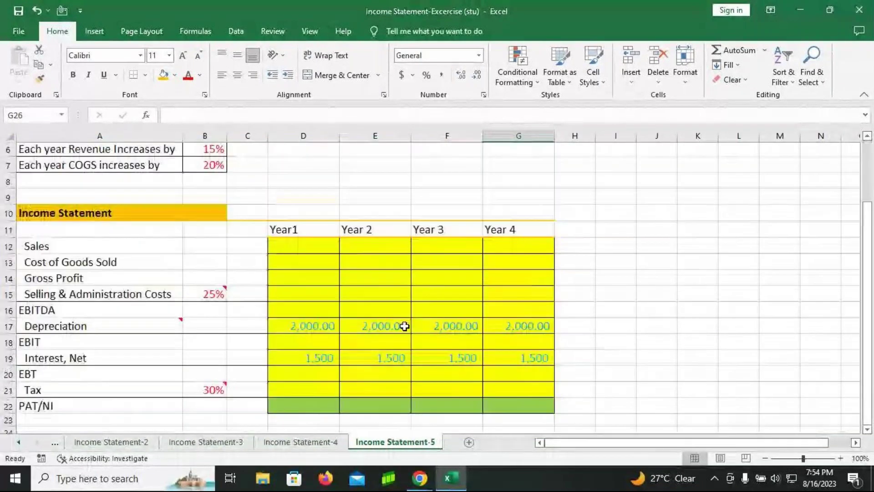
scroll(404, 326, up, 2)
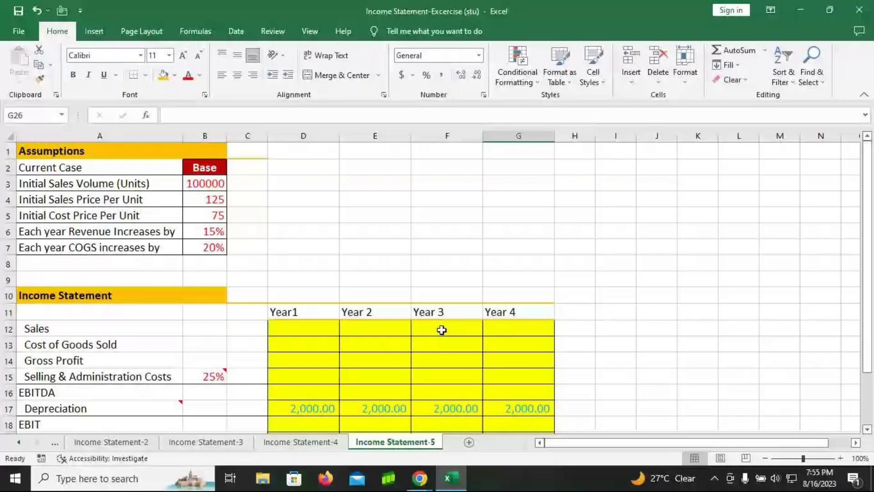
click(319, 443)
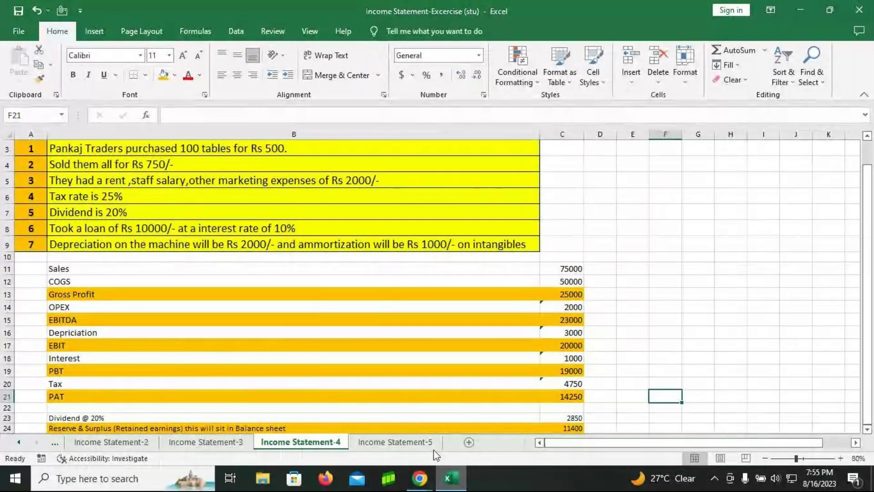
click(395, 442)
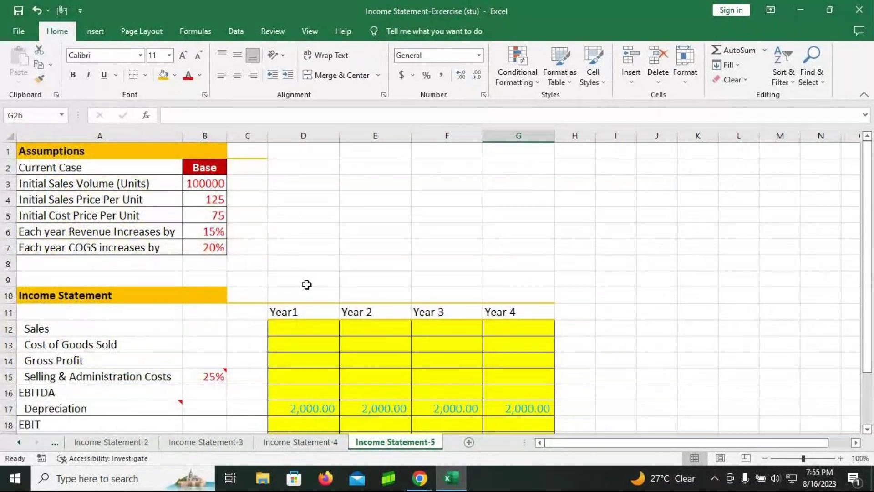
Review sheets Income Statement-3, -2, -1, -3 and -4 in turn, ending on -5
click(206, 442)
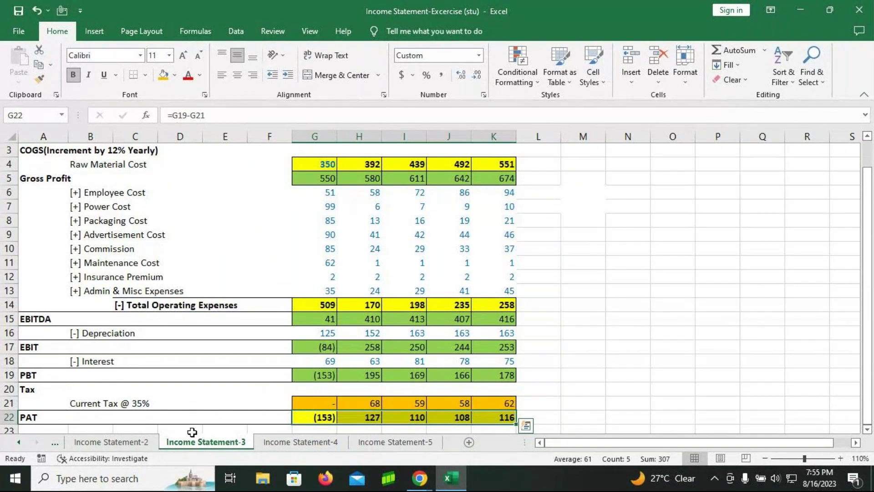
click(93, 444)
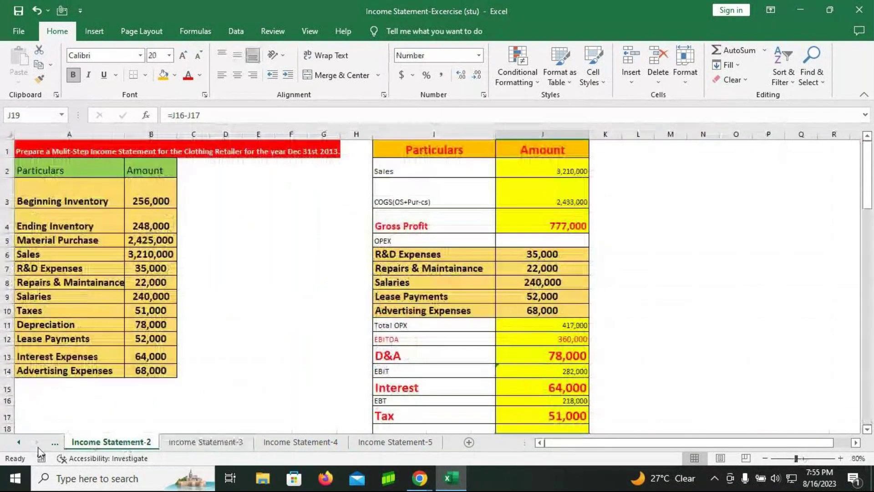
click(20, 442)
click(99, 447)
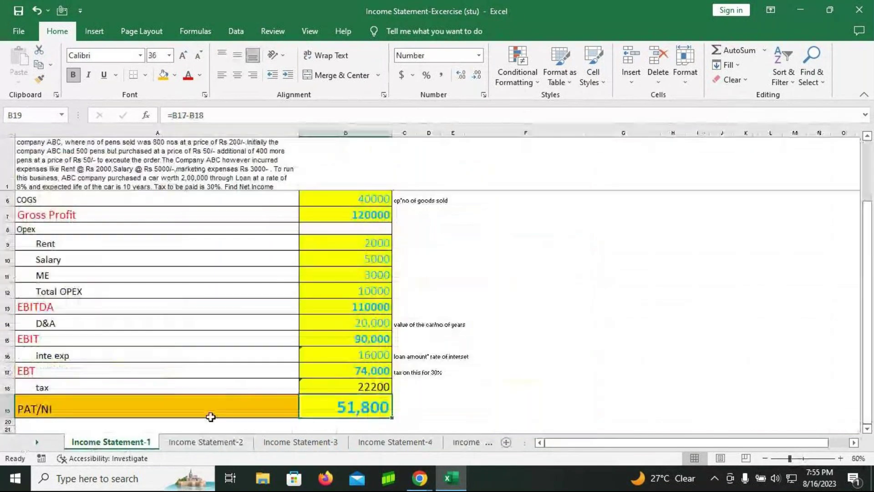
scroll(226, 392, up, 2)
click(286, 444)
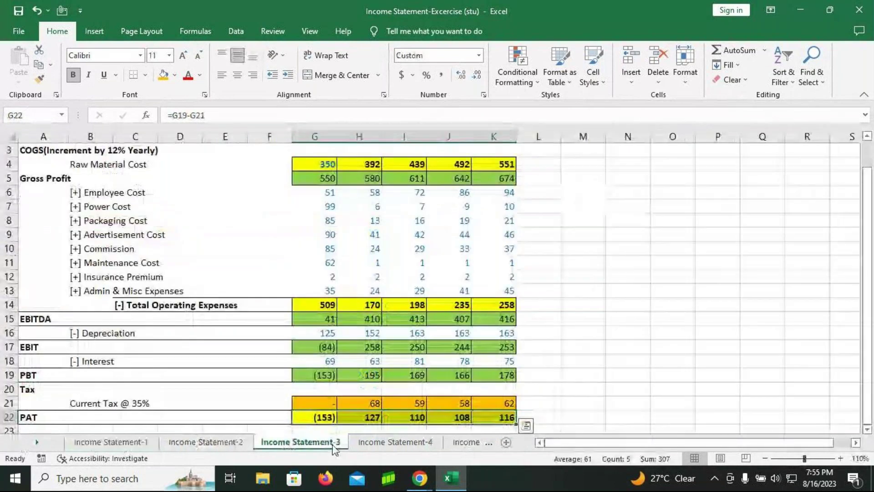
click(395, 442)
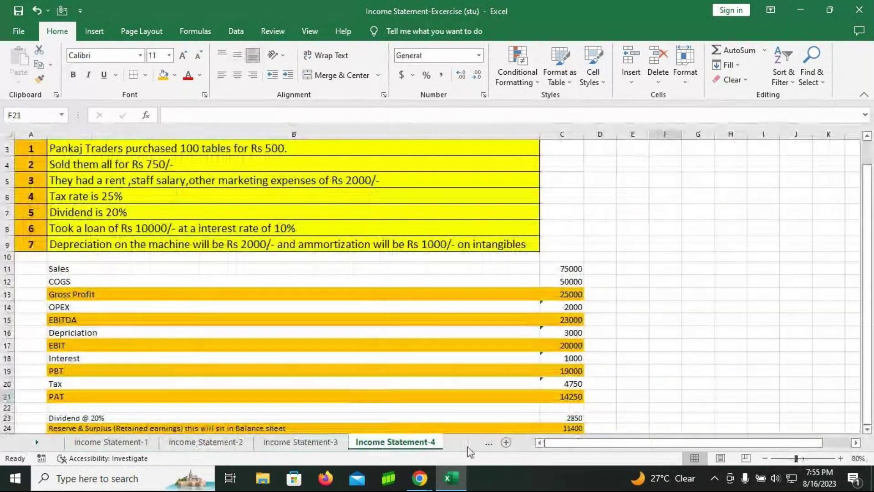
click(471, 440)
scroll(206, 289, down, 1)
scroll(207, 288, down, 1)
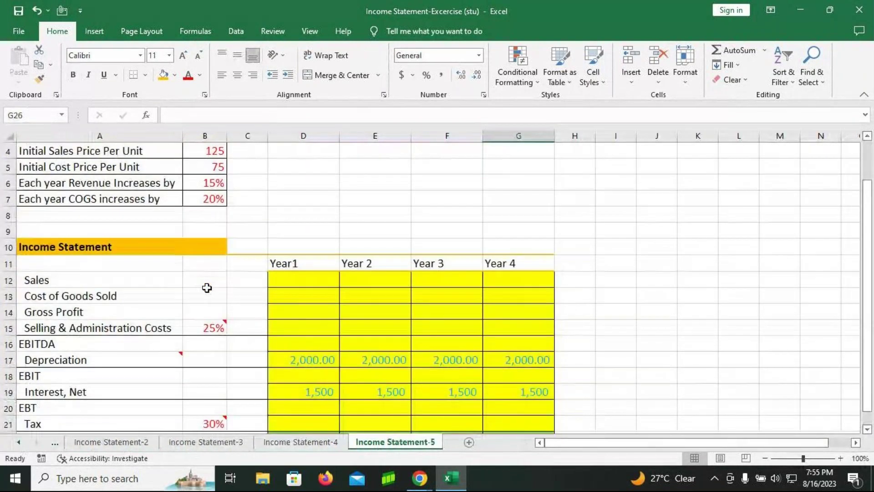
Close Excel and answer the save prompt for Income Statement-Excercise (stu).xlsx
scroll(207, 288, up, 2)
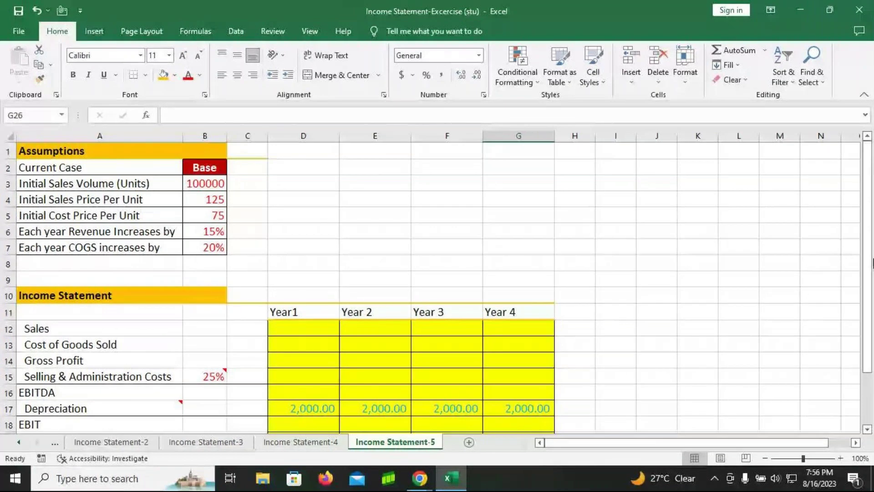
click(856, 12)
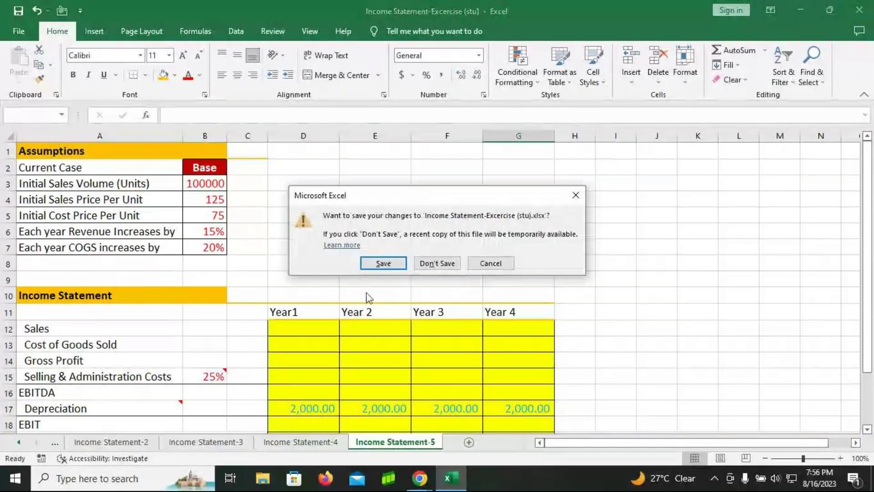
click(432, 263)
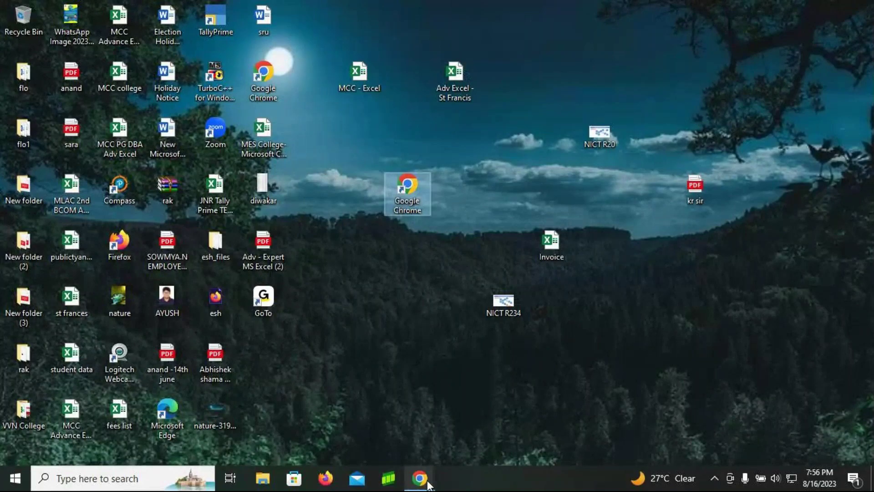